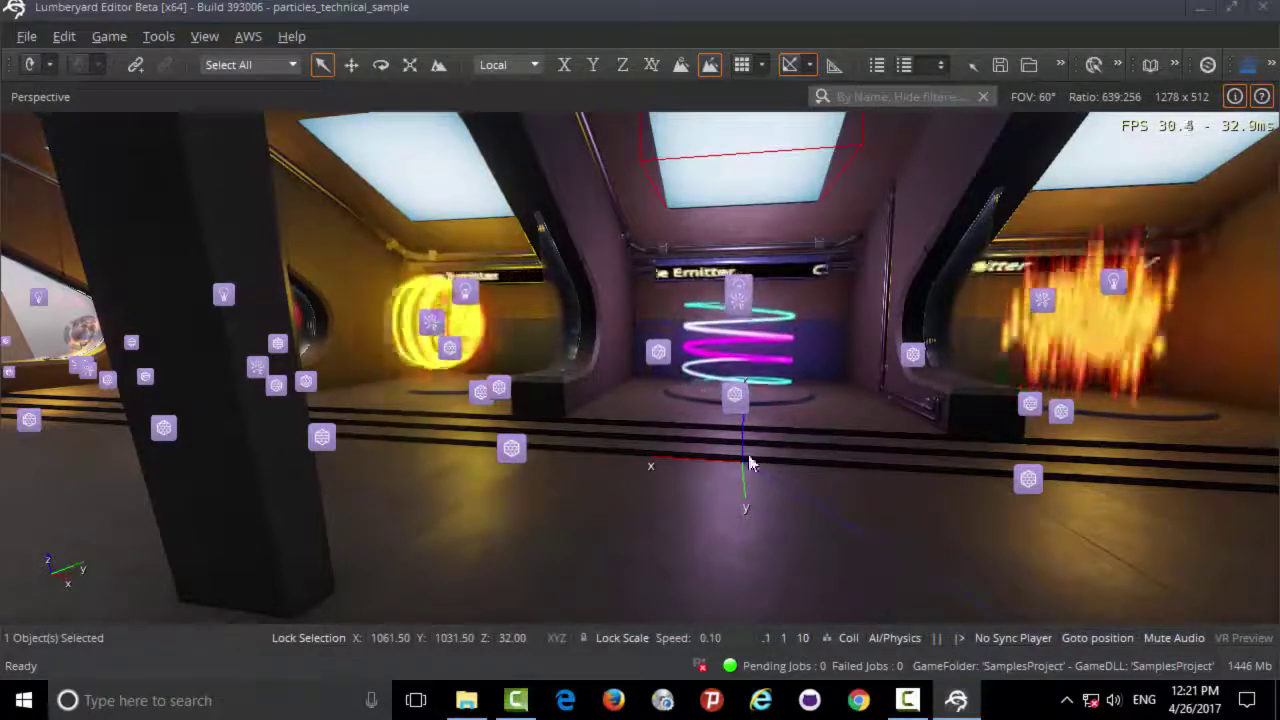
Fly the camera past the Box and Circle Emitter rooms to look down the emitter corridor
right_drag(745, 465, 800, 470)
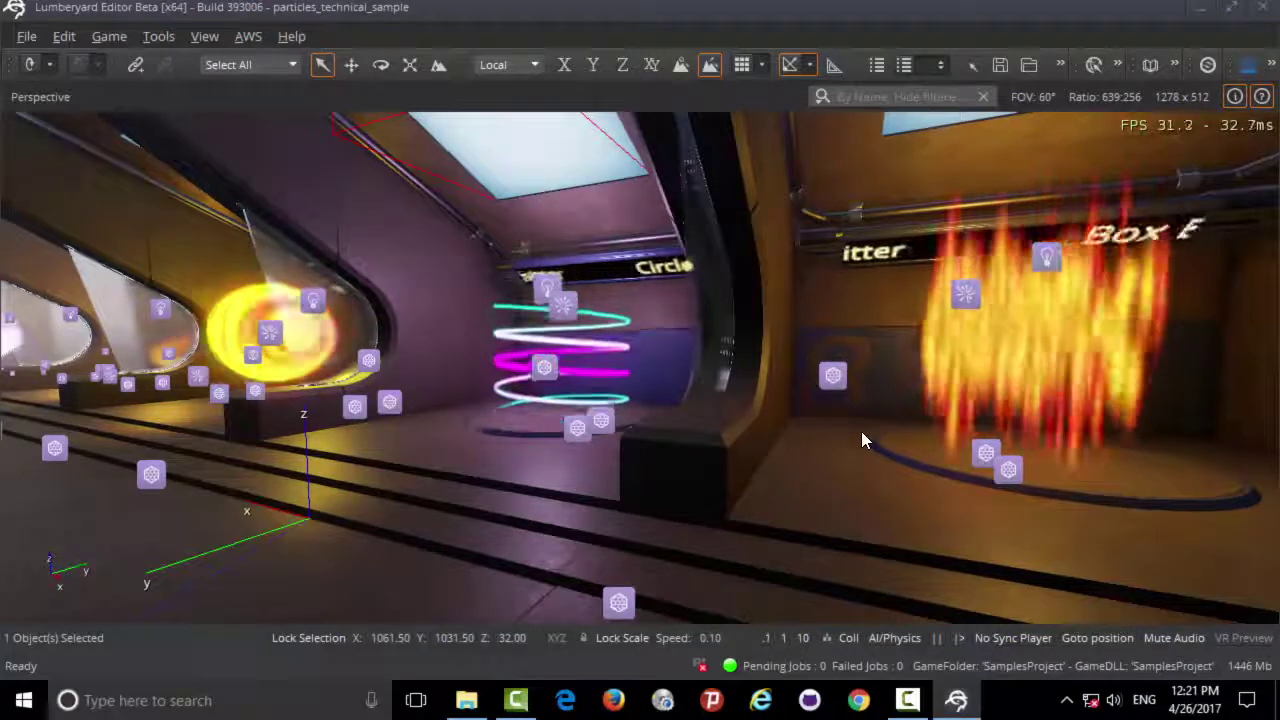
right_drag(861, 431, 862, 432)
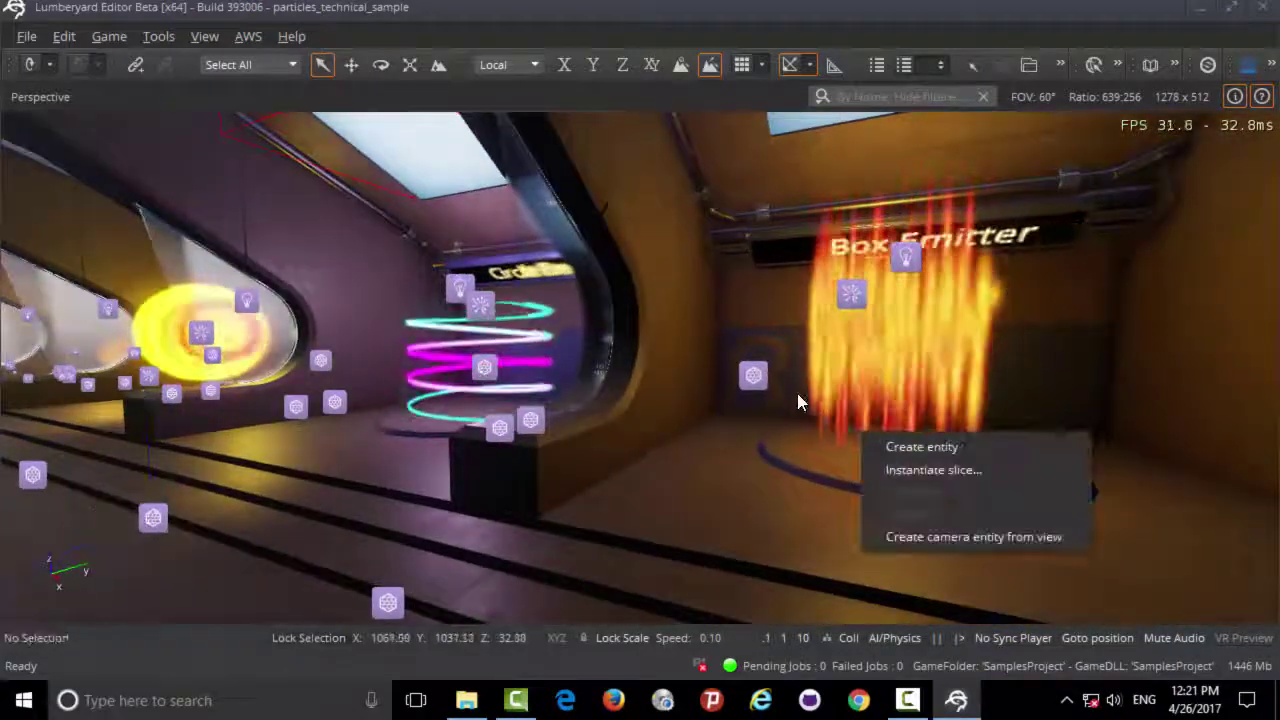
right_drag(797, 393, 808, 392)
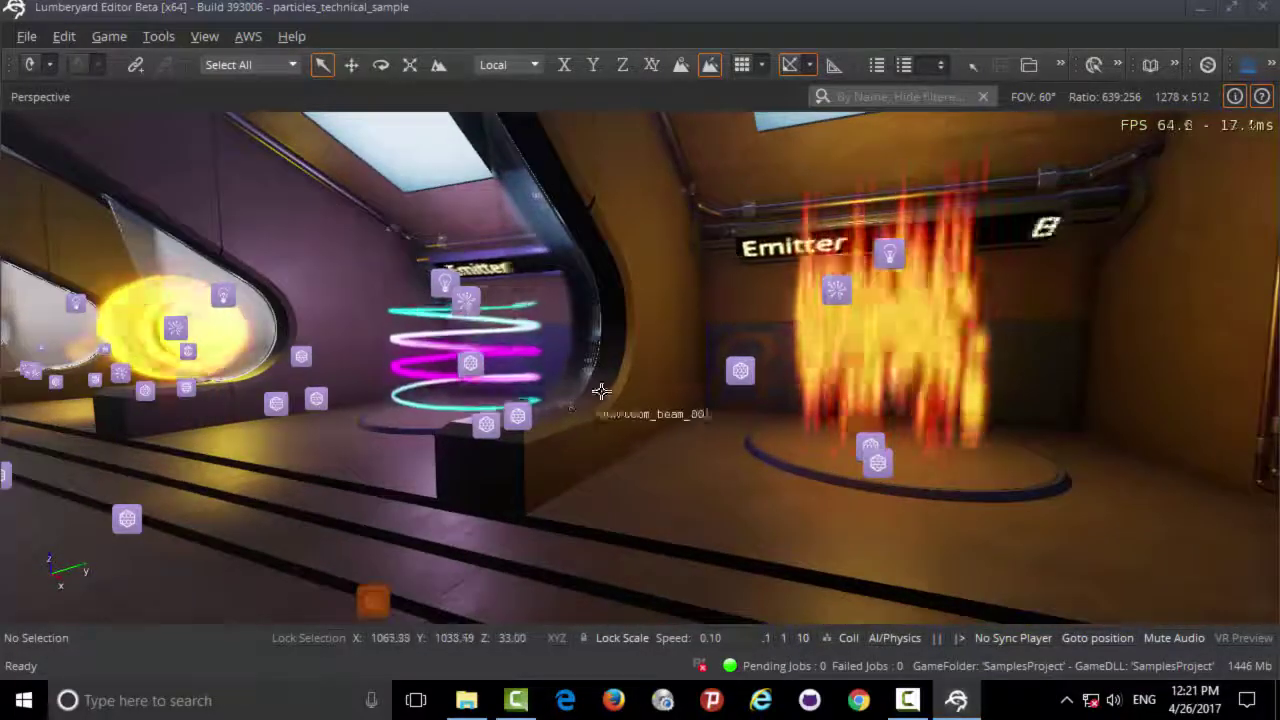
right_drag(600, 386, 600, 386)
right_drag(790, 285, 790, 285)
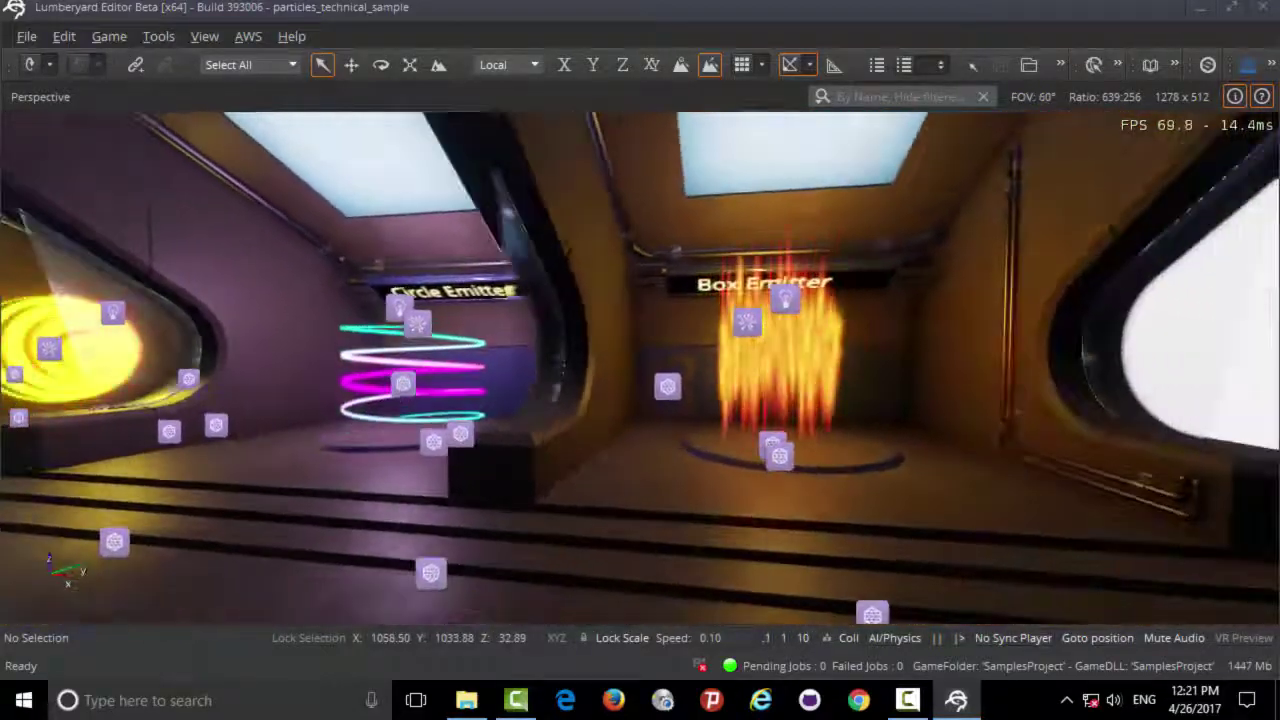
right_drag(493, 397, 493, 397)
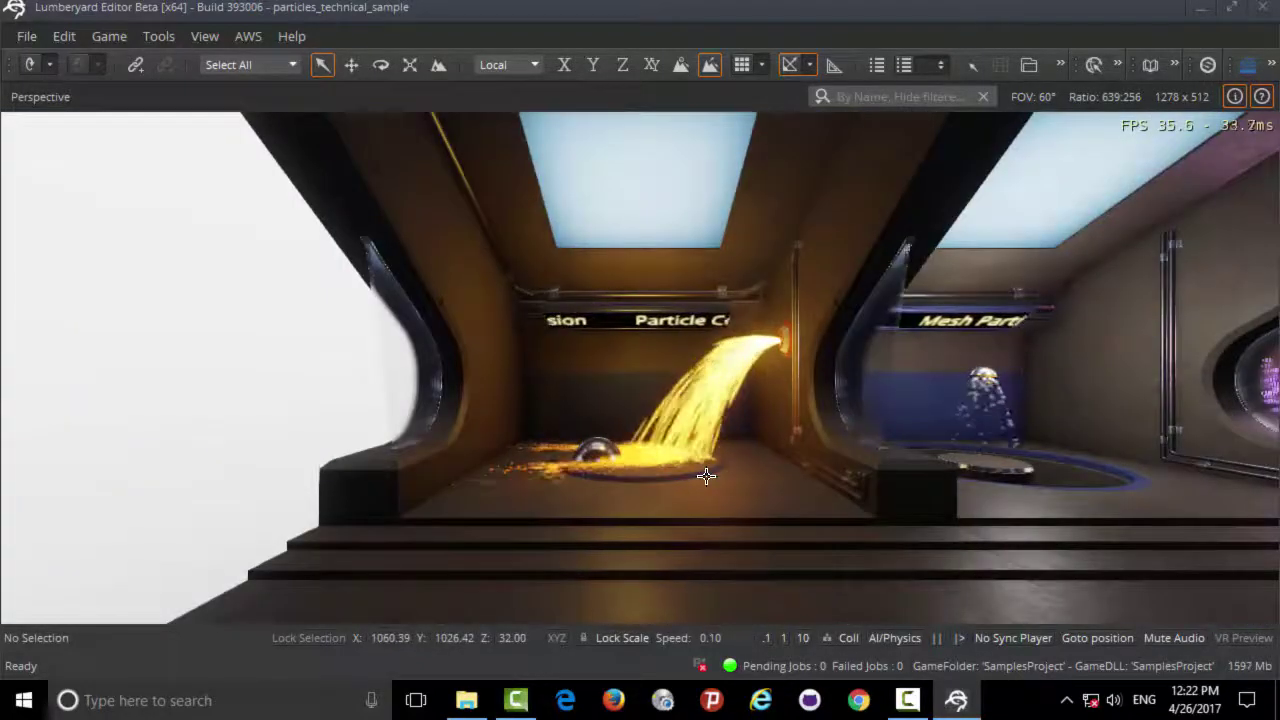
right_drag(706, 476, 706, 476)
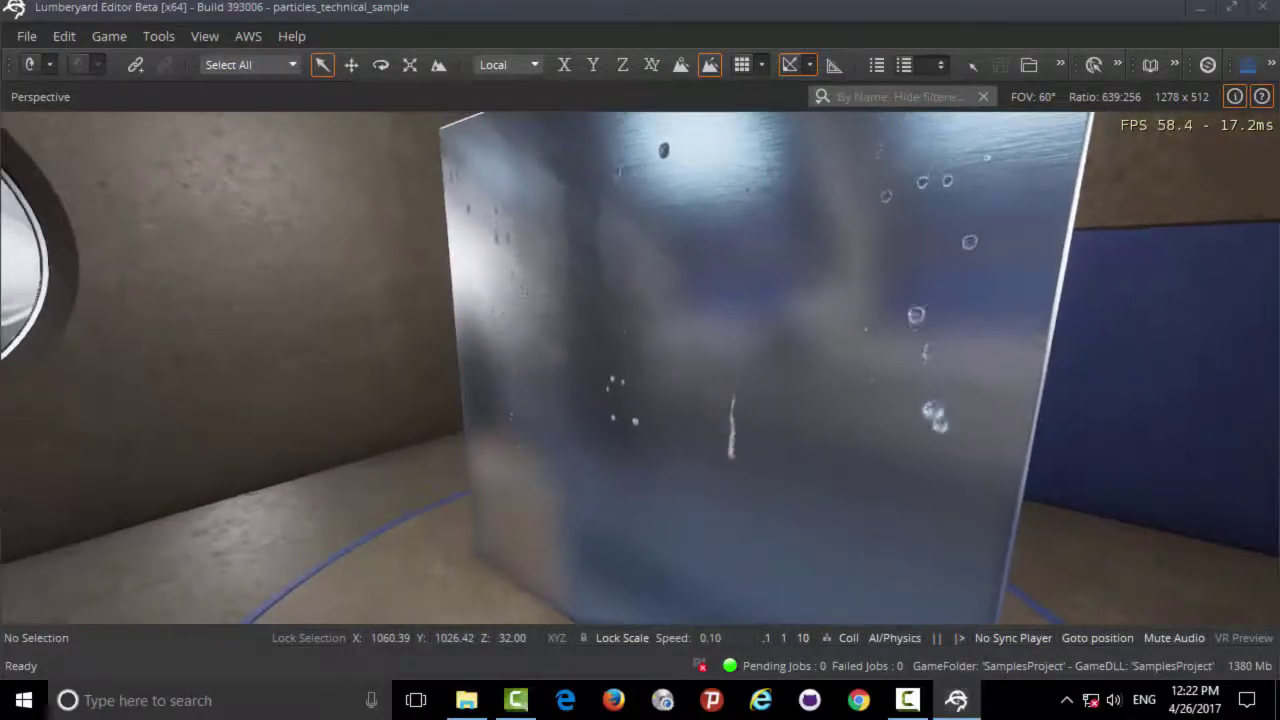
Turn past the glass box through the curved corridor to face the wind smoke emitter
right_drag(706, 476, 706, 476)
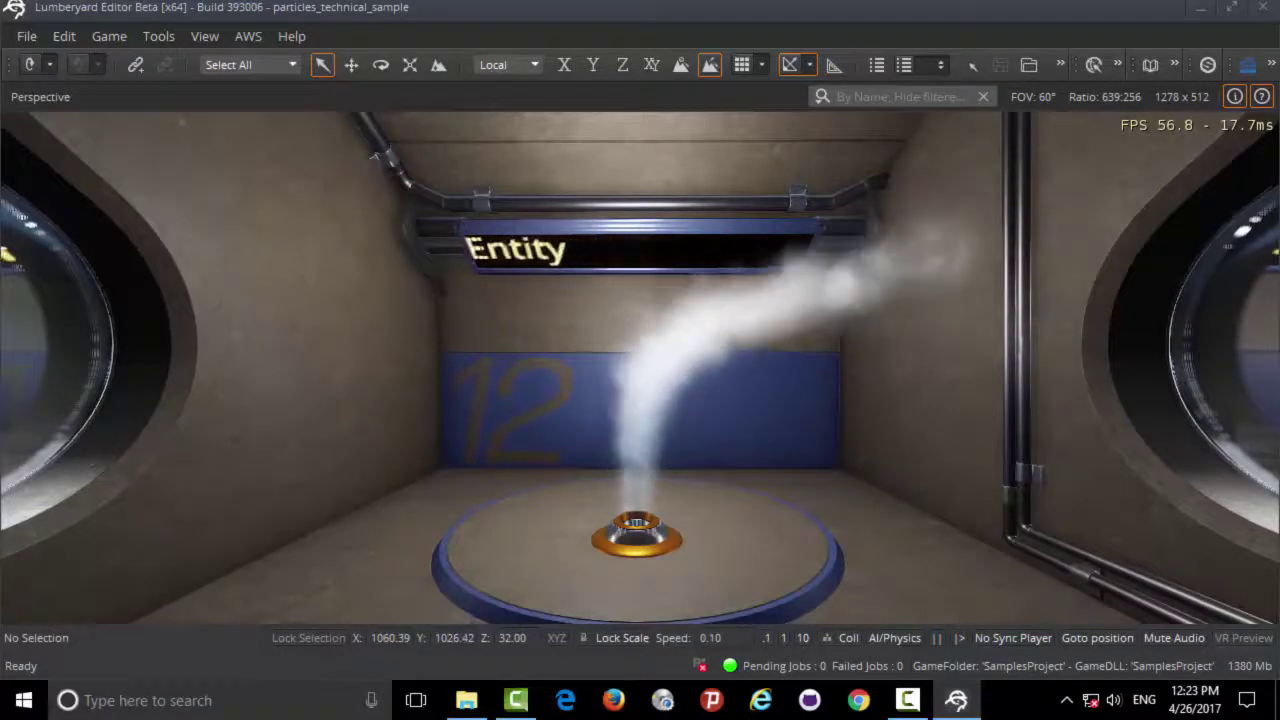
Glide into room 13 and swing around the smoke emitter up toward its sign
scroll(640, 368, down, 10)
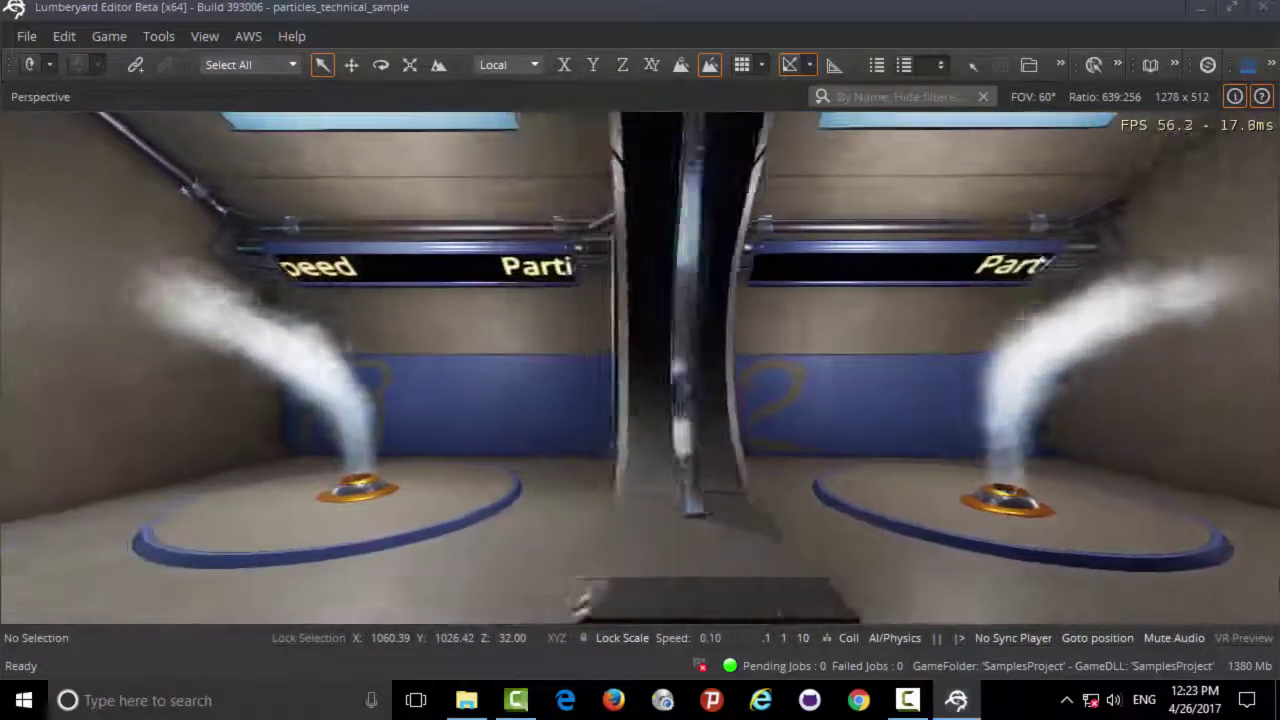
key(d)
key(w)
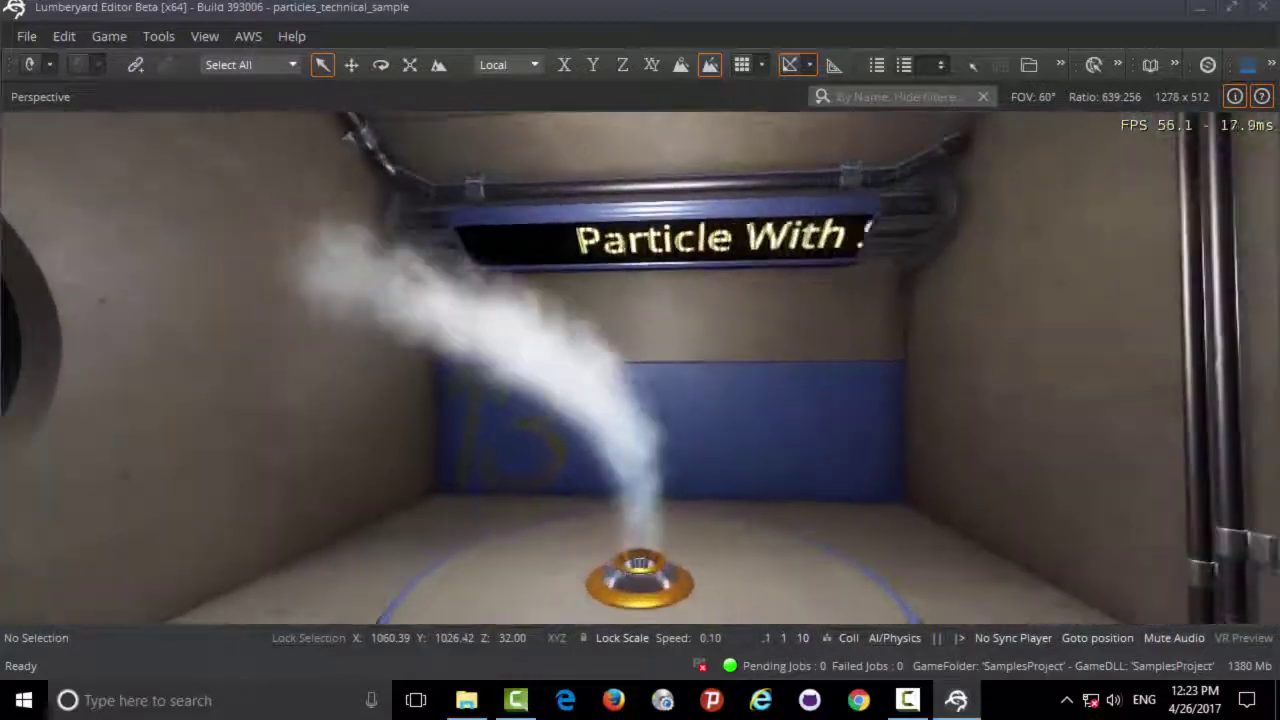
right_drag(640, 368, 440, 368)
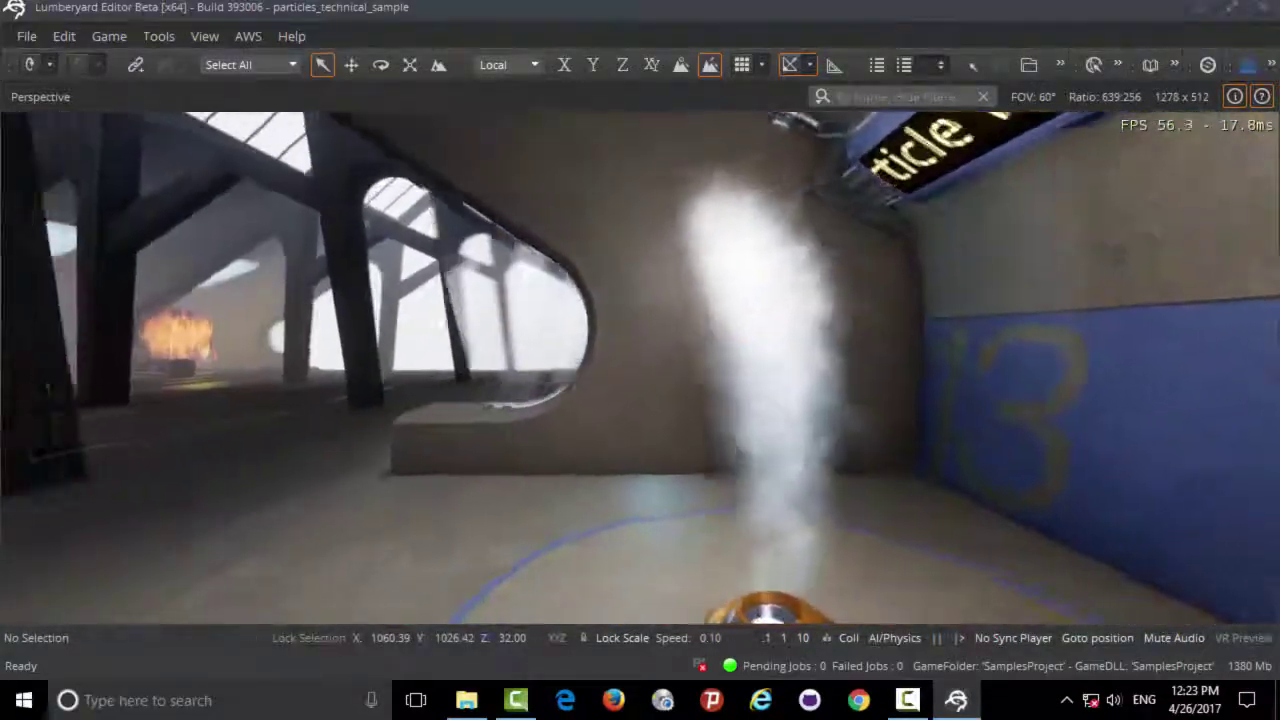
right_drag(640, 368, 700, 368)
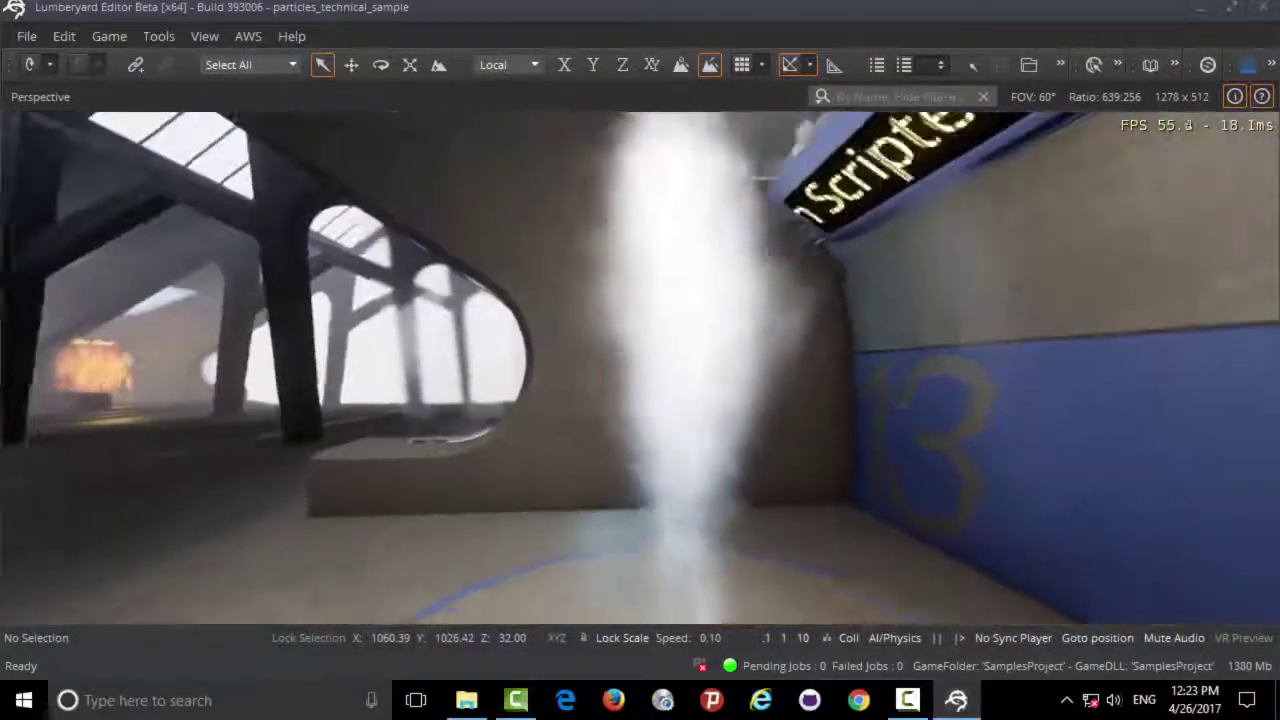
key(w)
right_drag(640, 368, 680, 330)
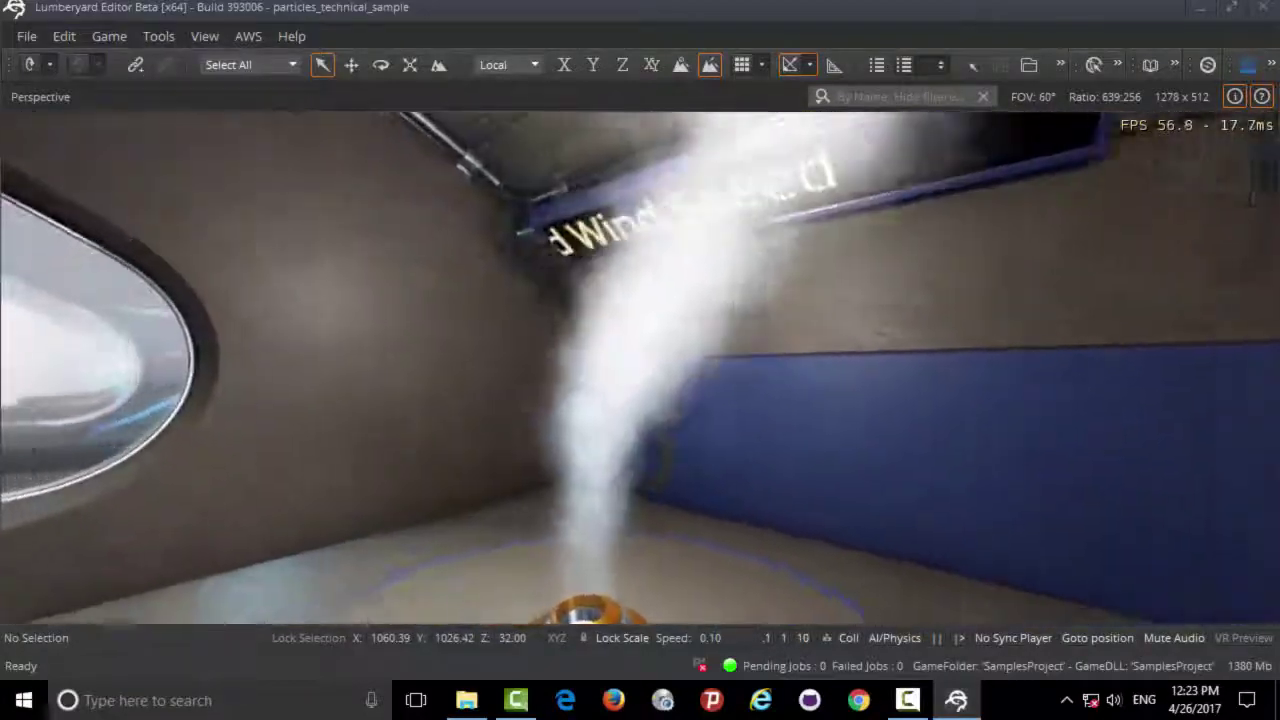
Adjust the camera back and forth to frame the whole smoke emitter platform and sign
key(s)
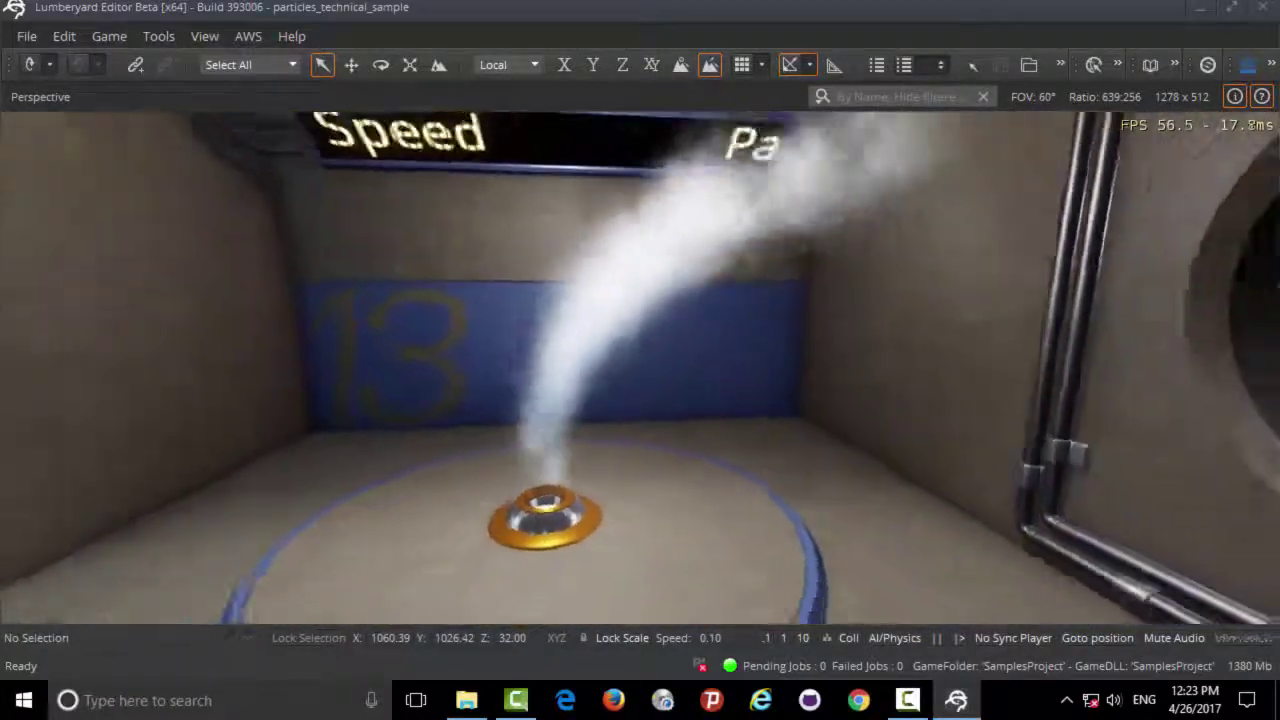
right_drag(640, 368, 700, 400)
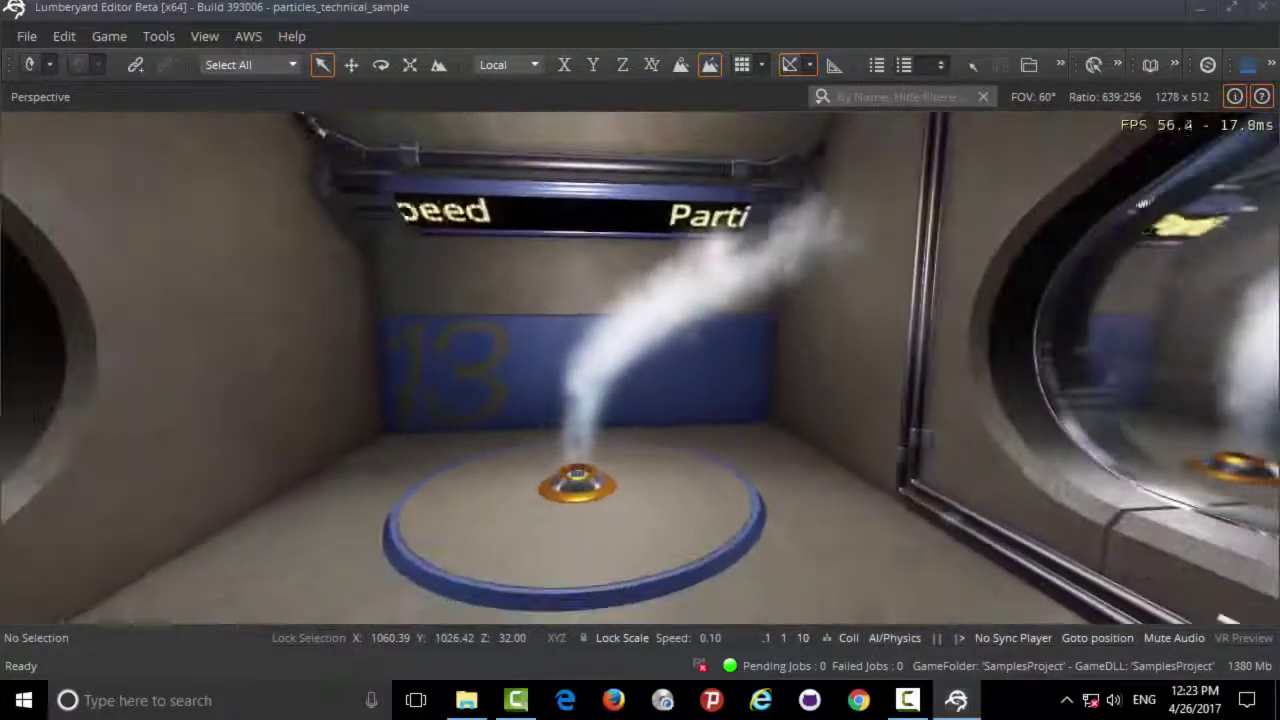
key(w)
right_drag(640, 368, 680, 368)
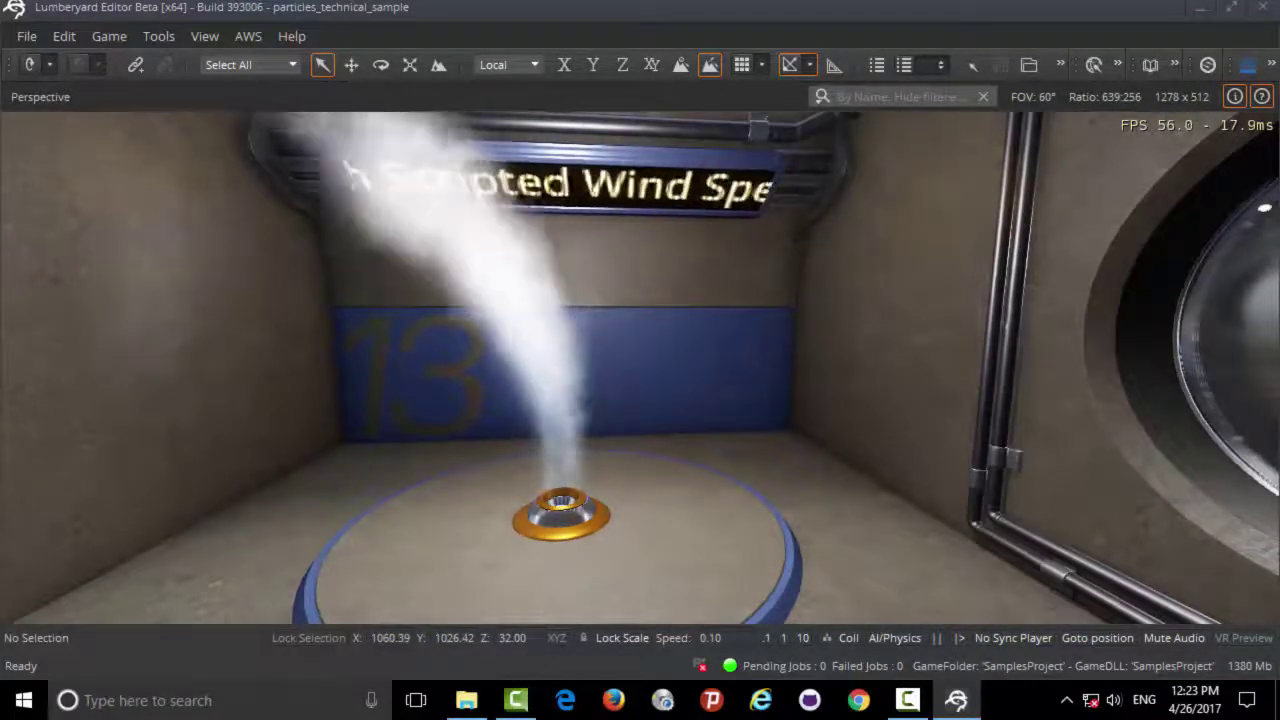
key(s)
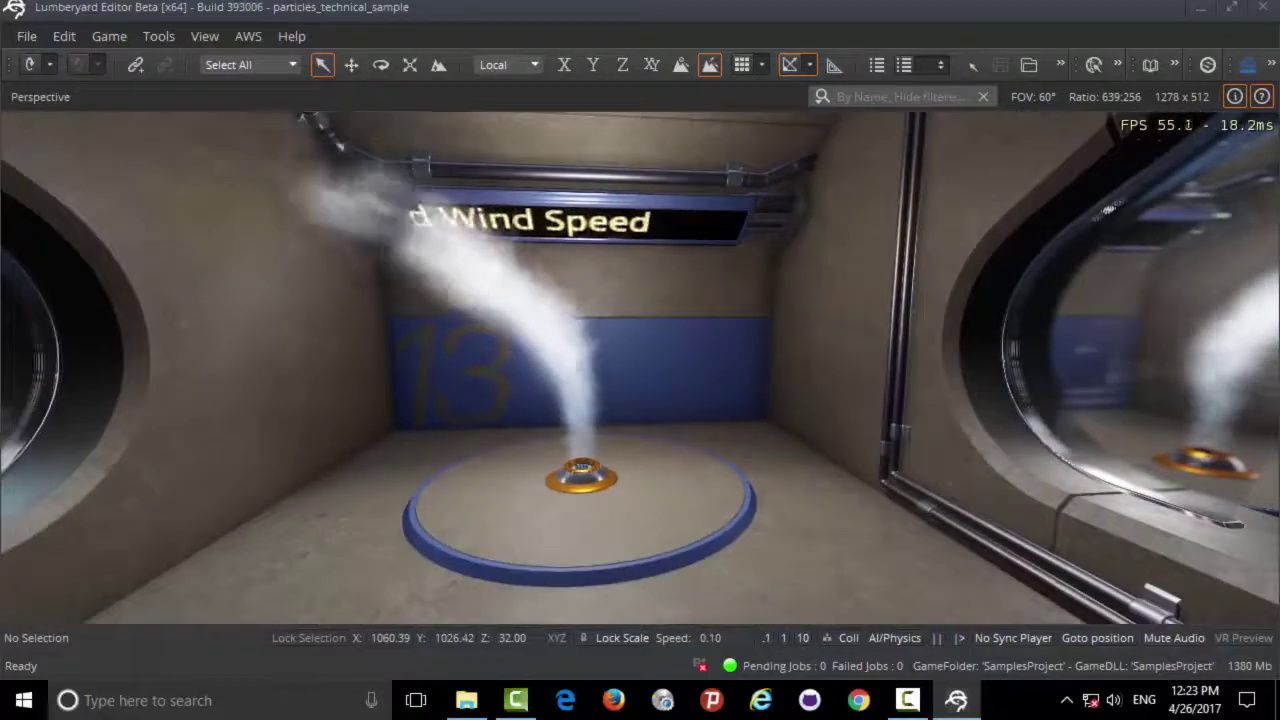
key(w)
key(s)
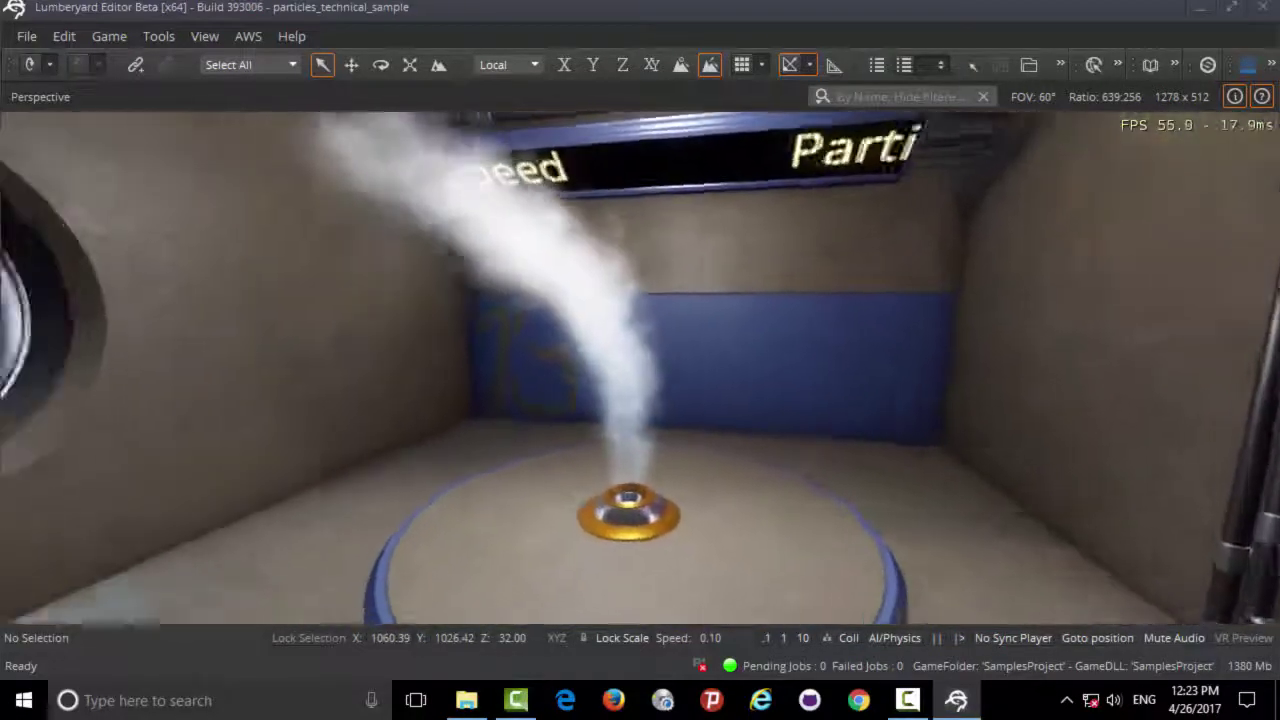
key(s)
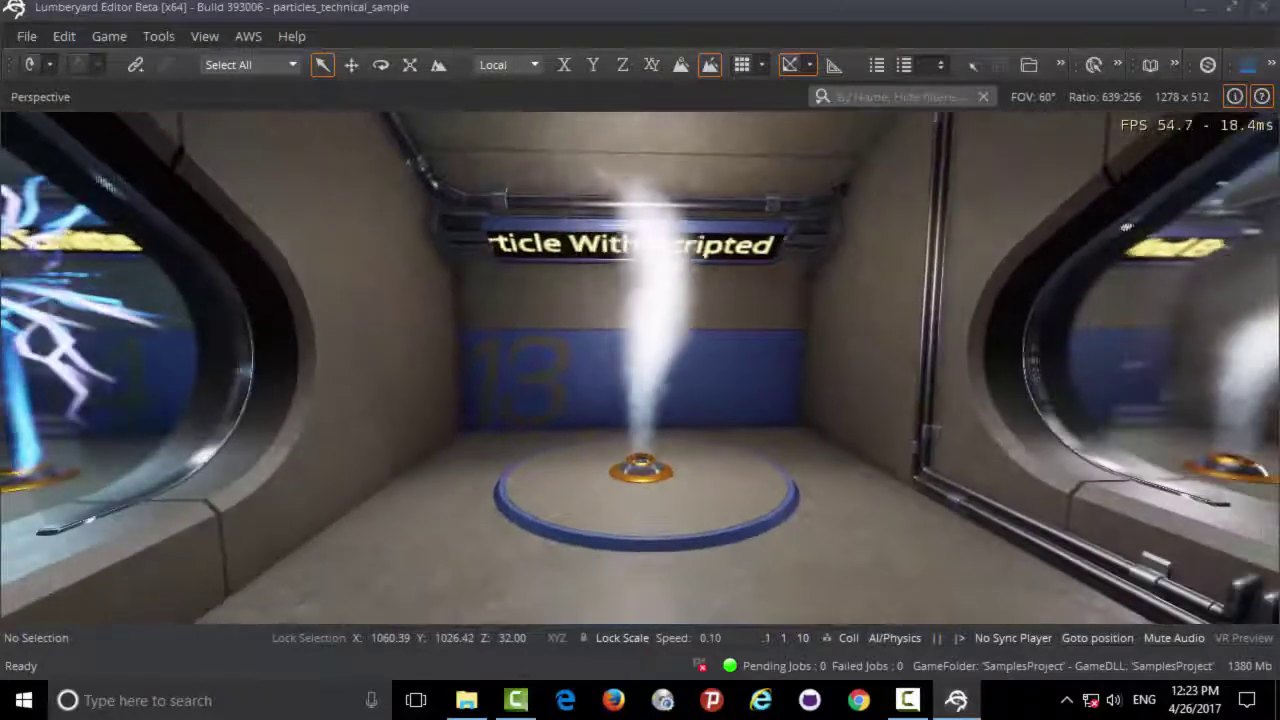
key(w)
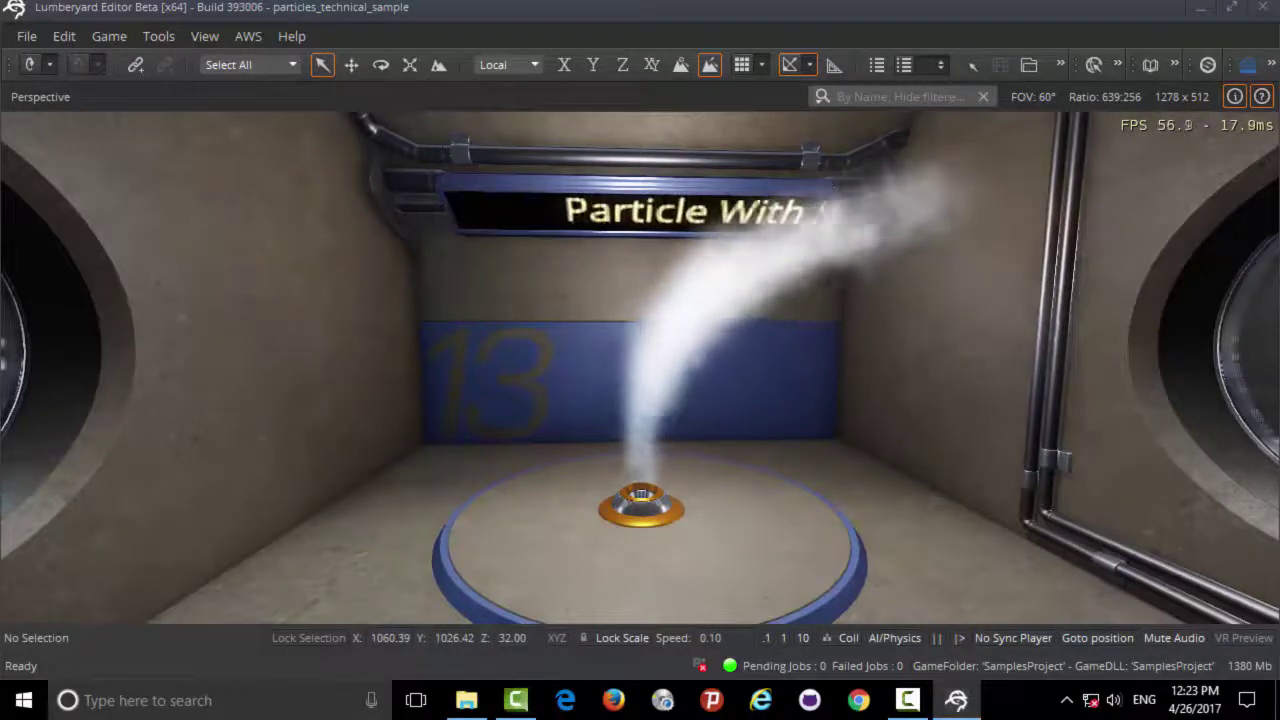
Strafe left through the Beam Emitter room to the orange spiral trail emitter
key(a)
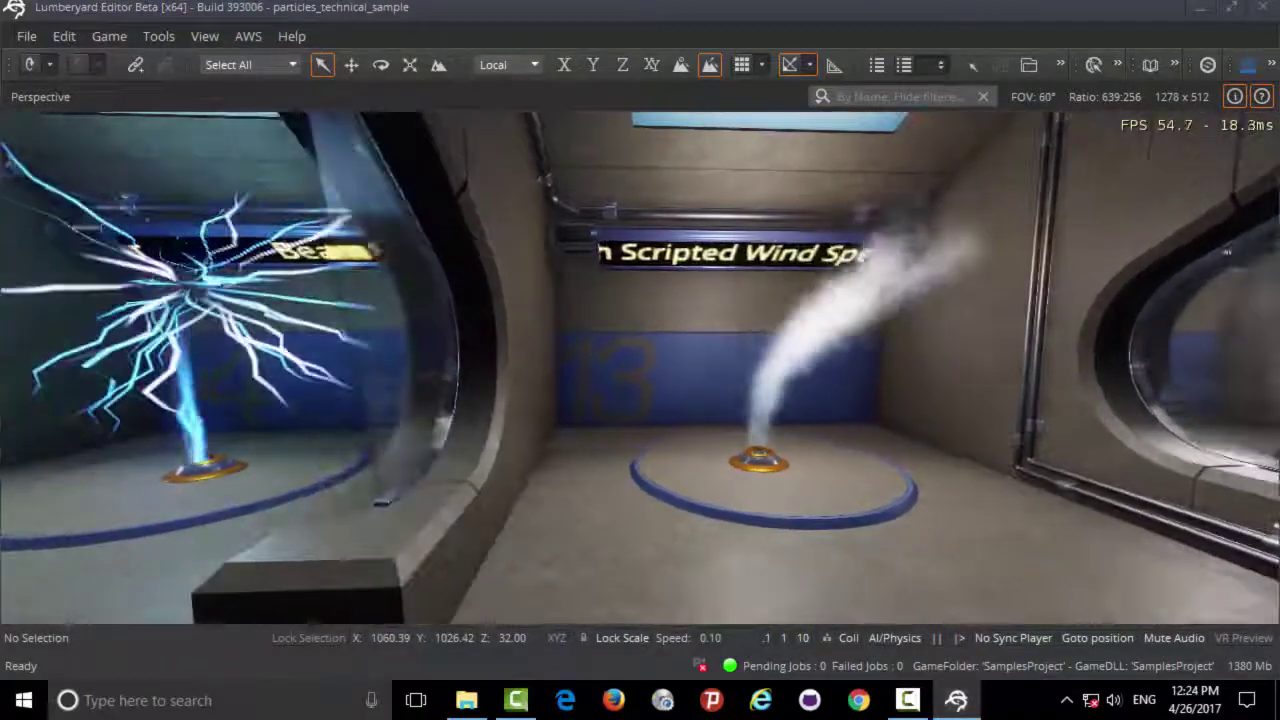
key(a)
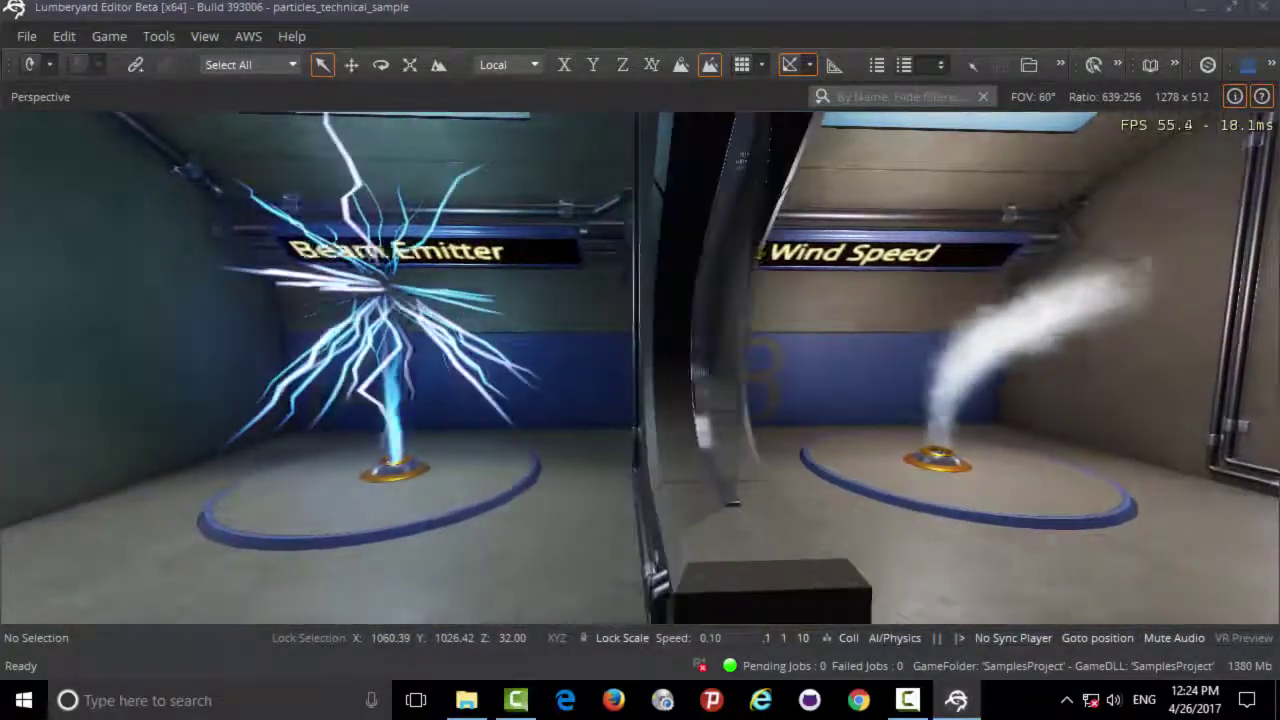
key(w)
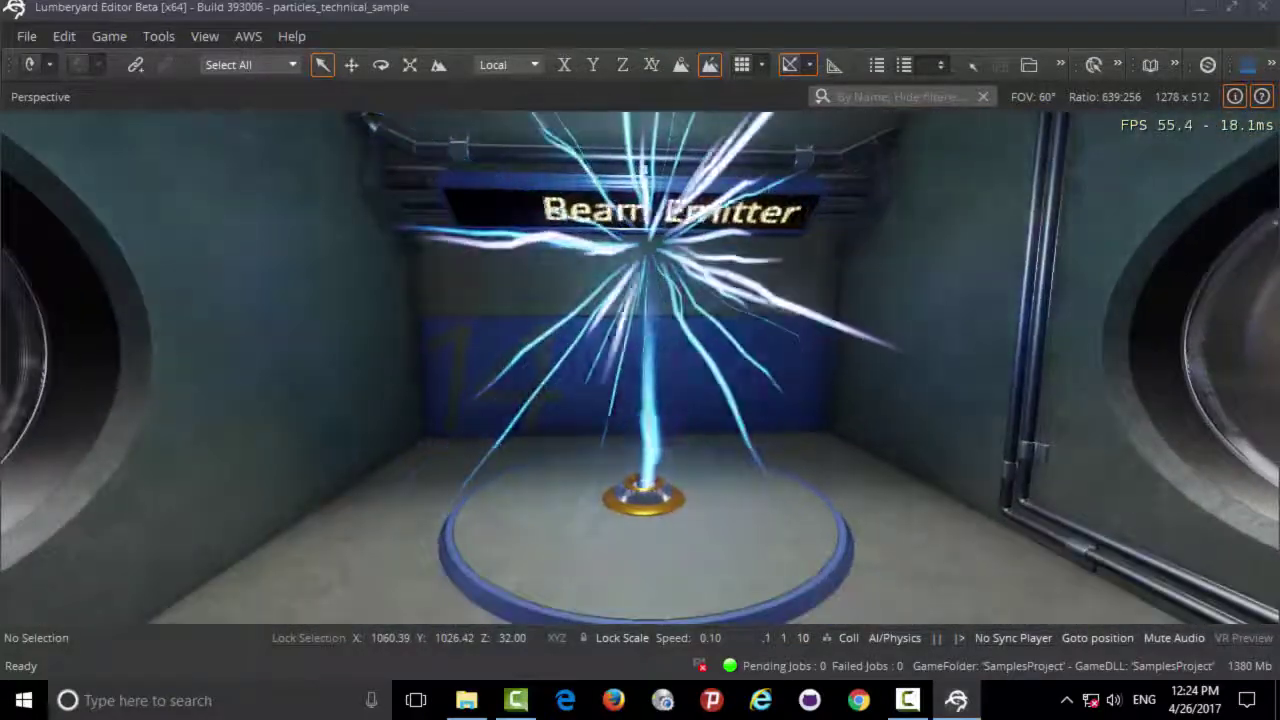
key(s)
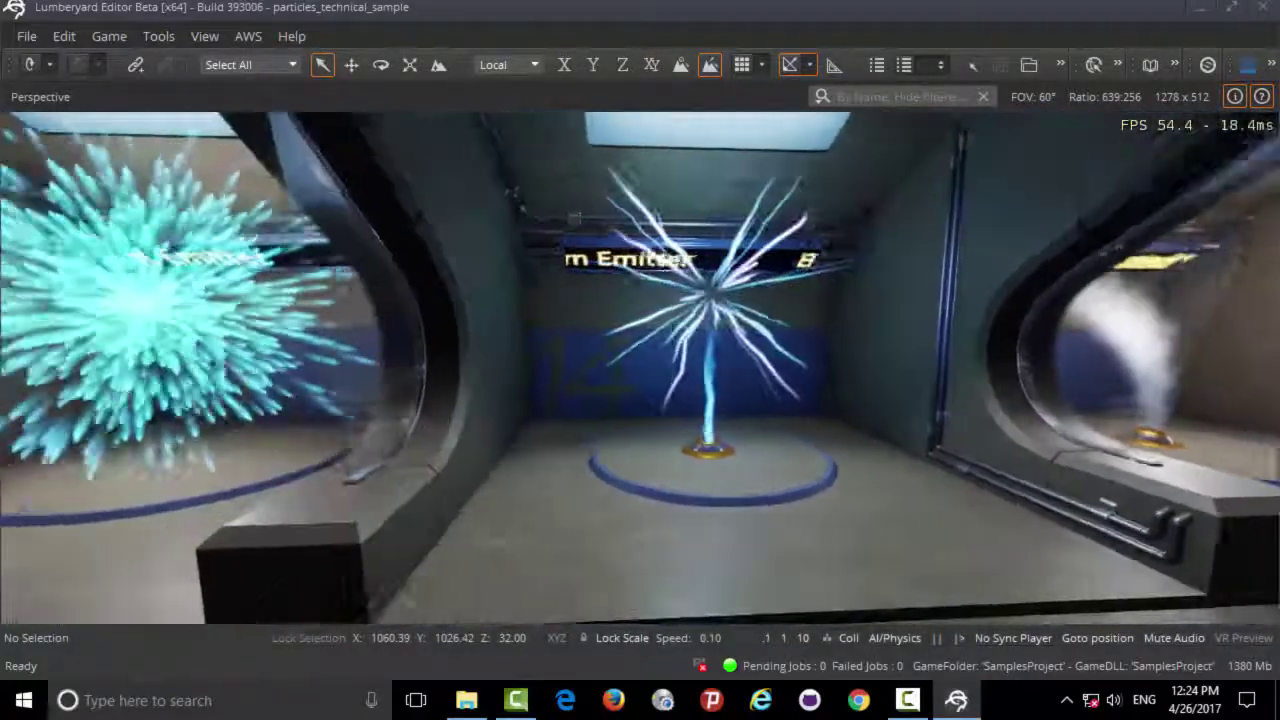
key(a)
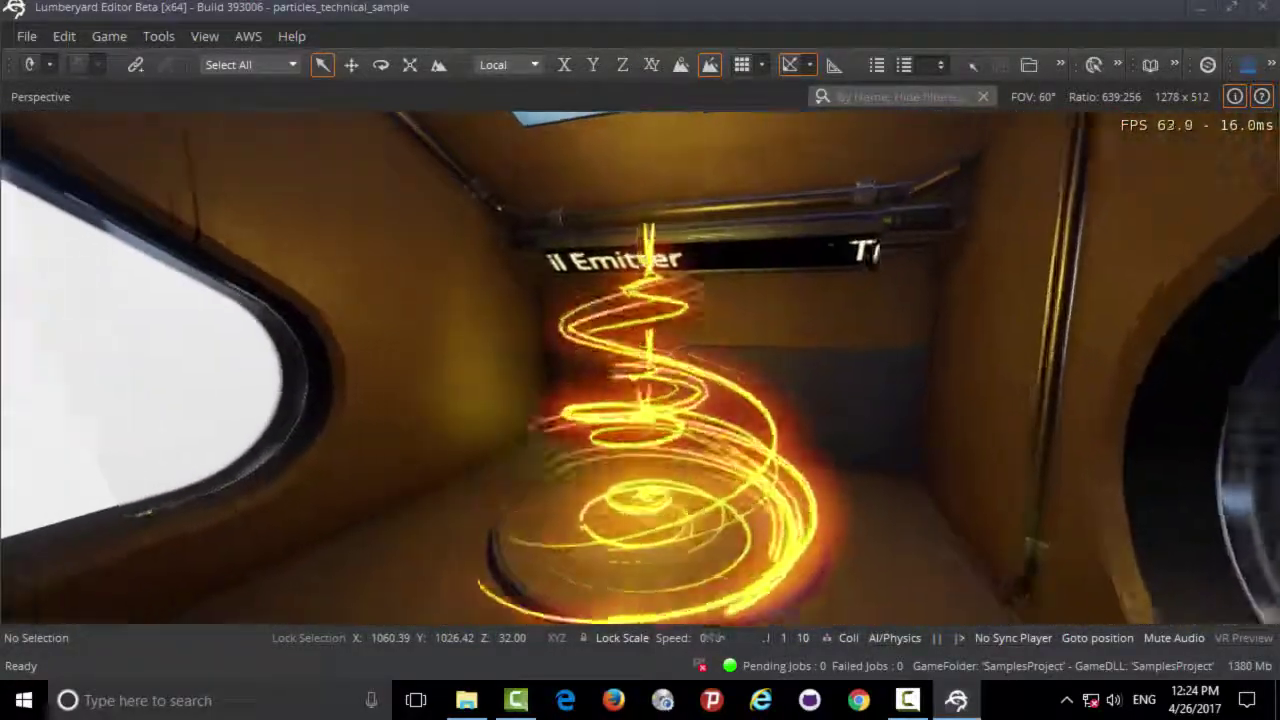
Fly past the Box Emitter fire and Circle Emitter helix toward the Sphere Emitter room
key(w)
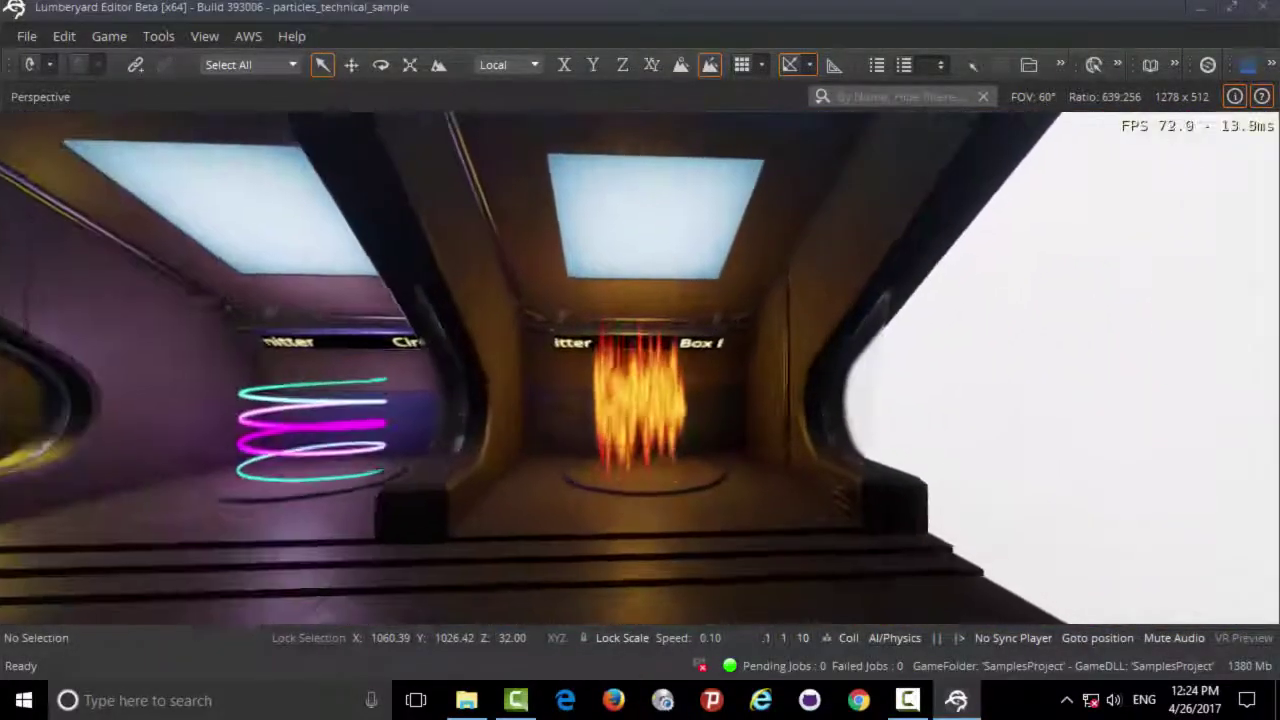
key(w)
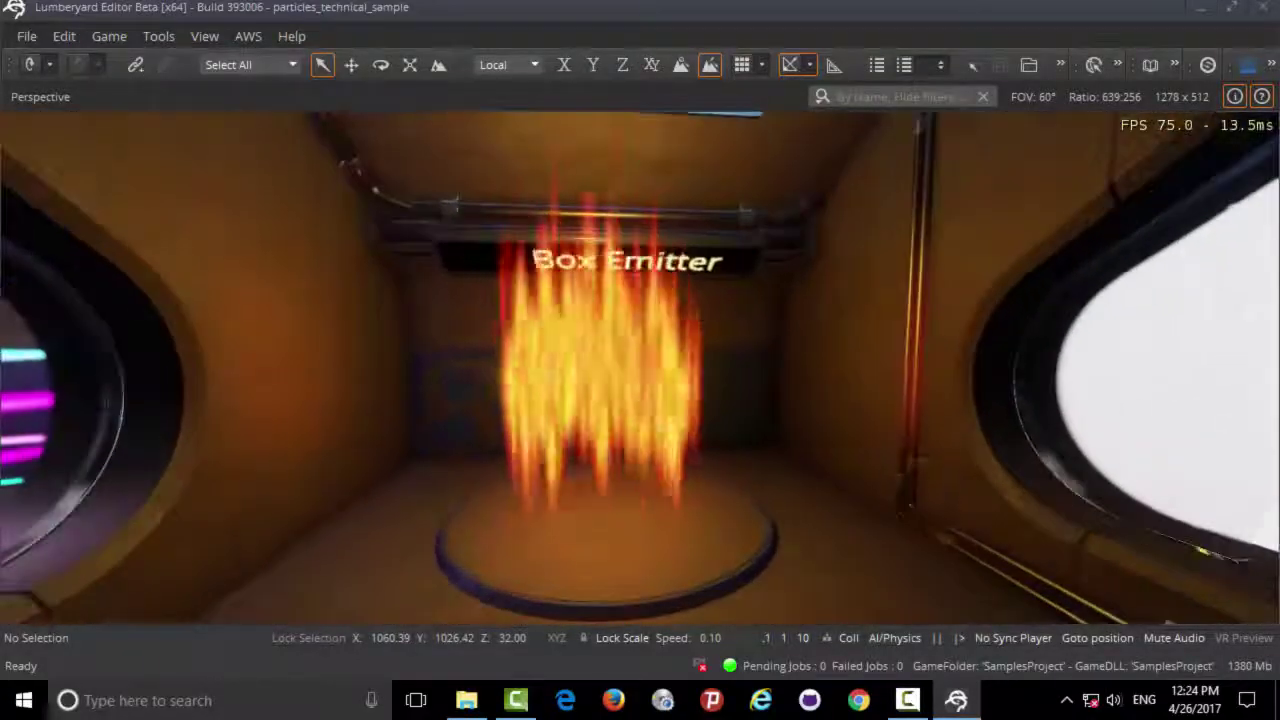
key(a)
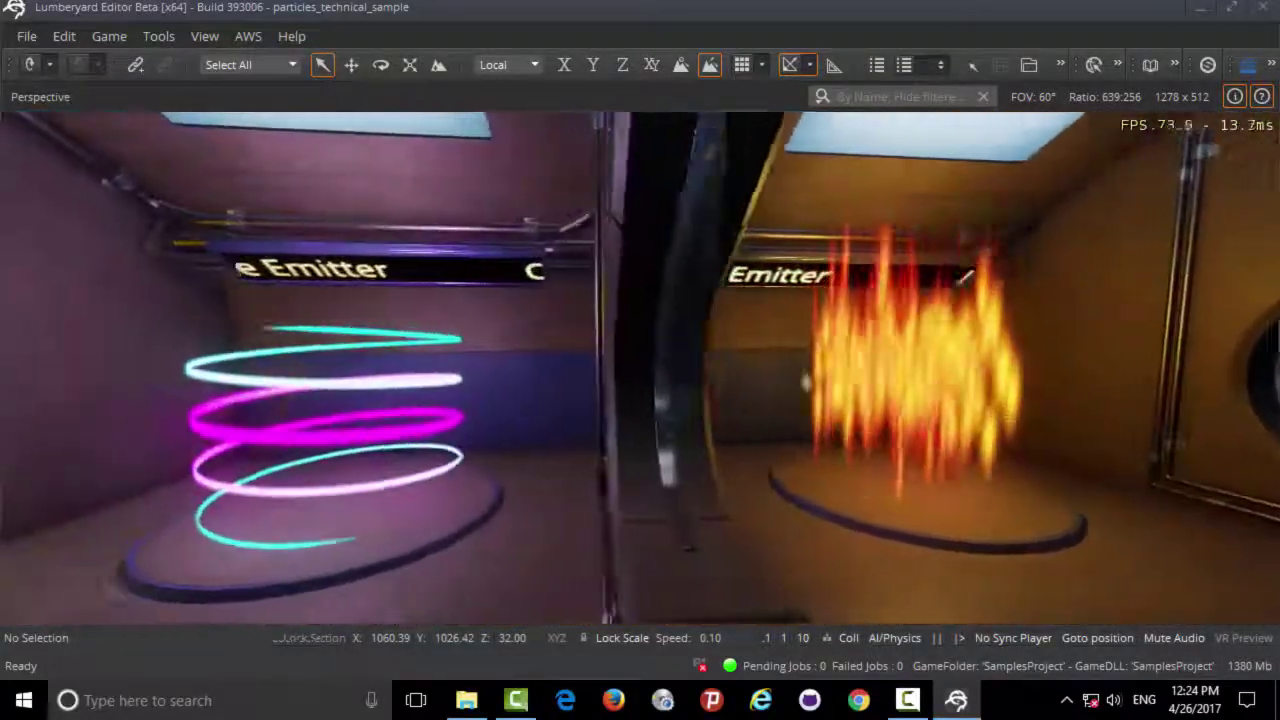
key(a)
key(w)
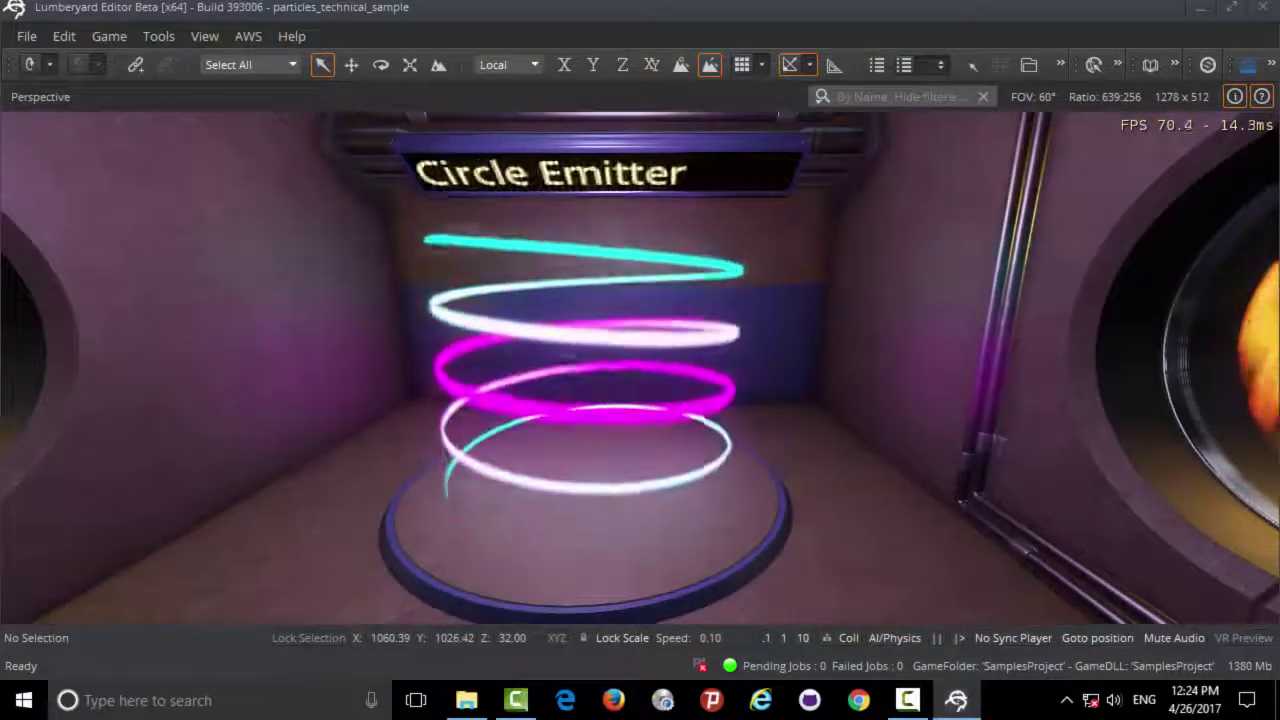
key(s)
key(d)
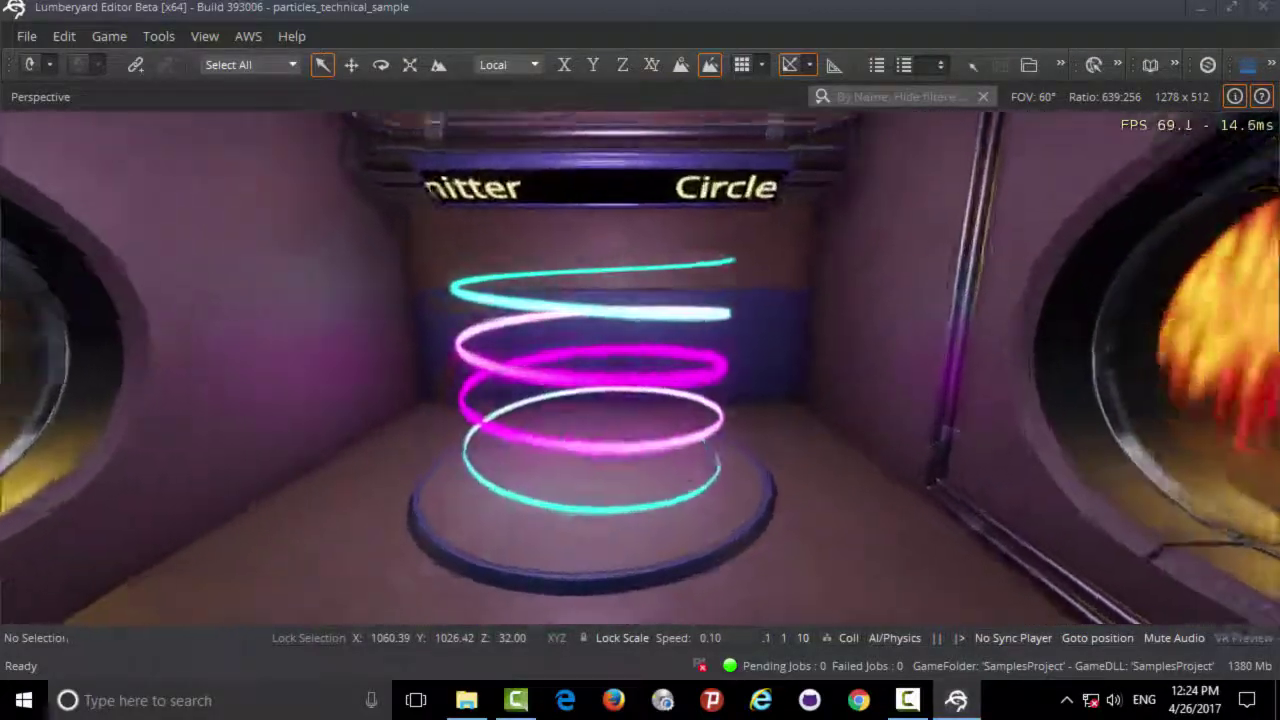
key(a)
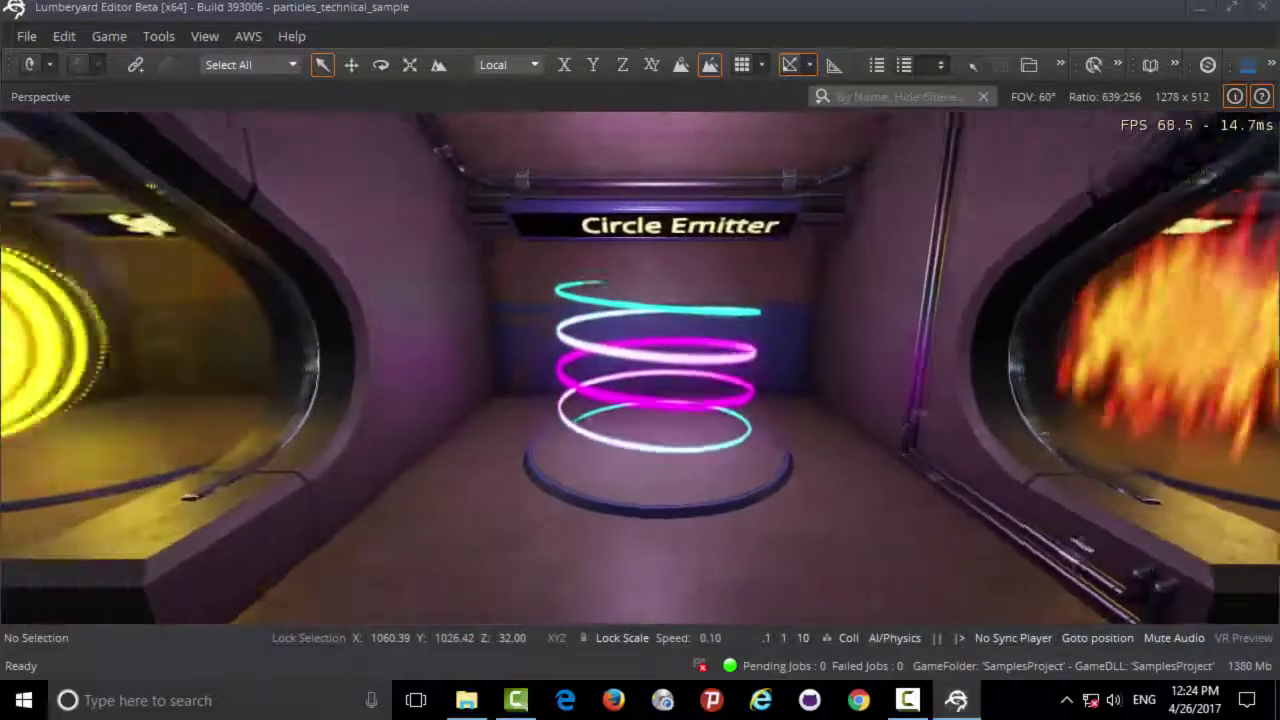
key(a)
key(a)
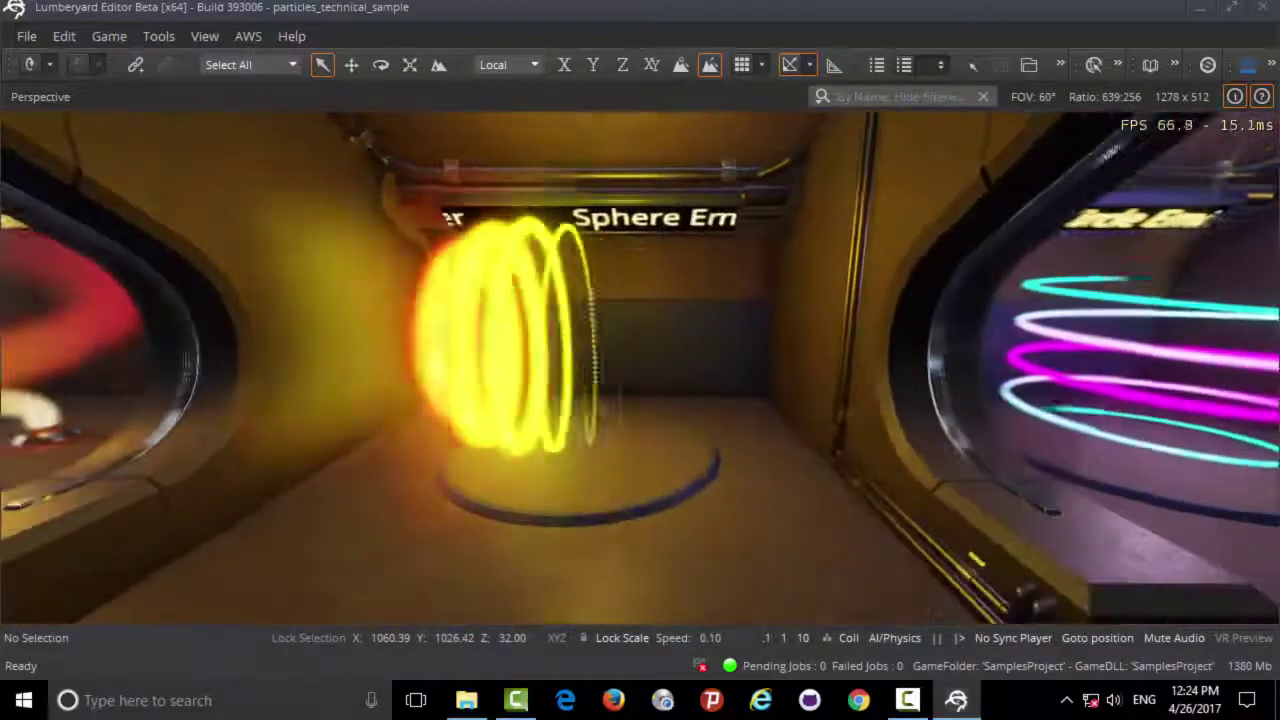
key(a)
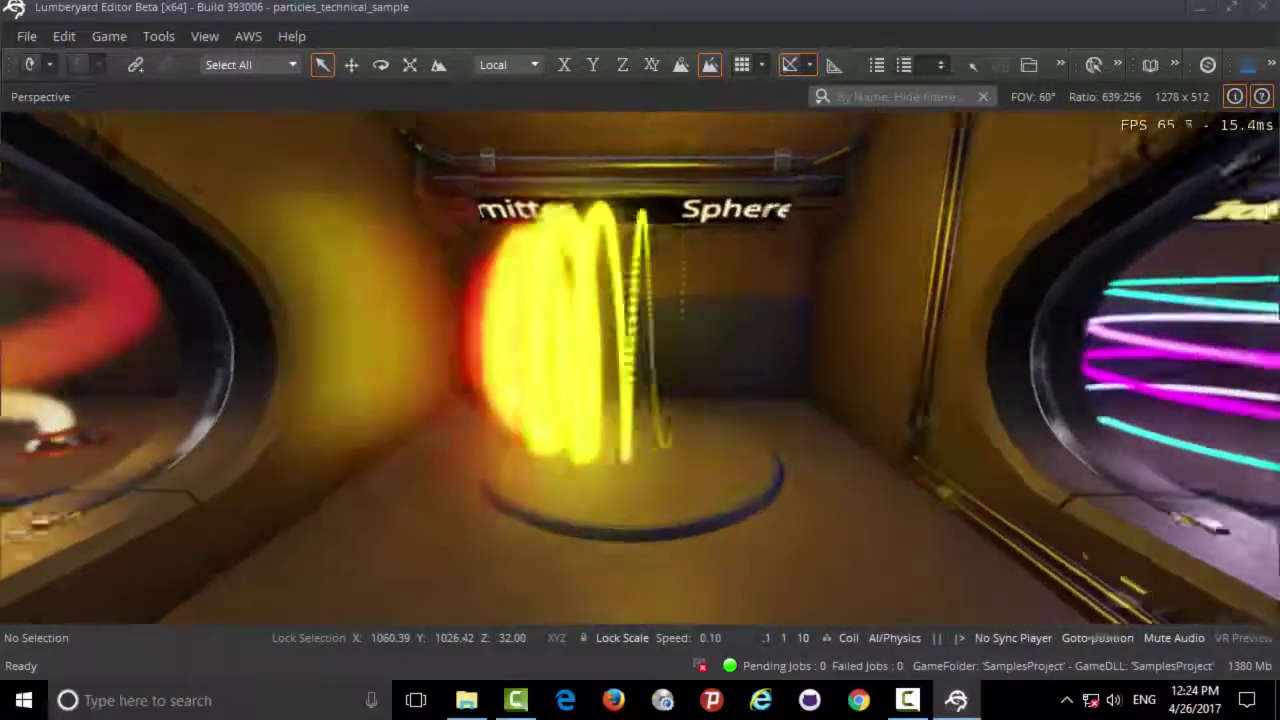
key(a)
key(a)
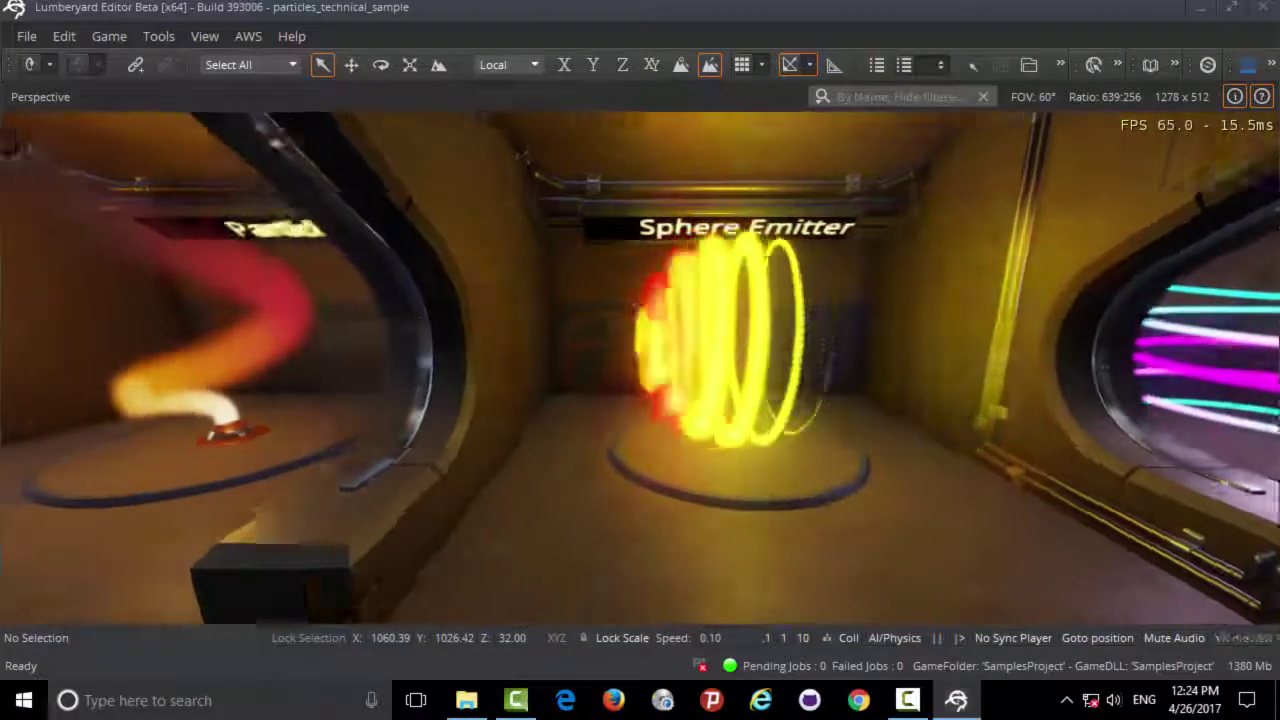
key(a)
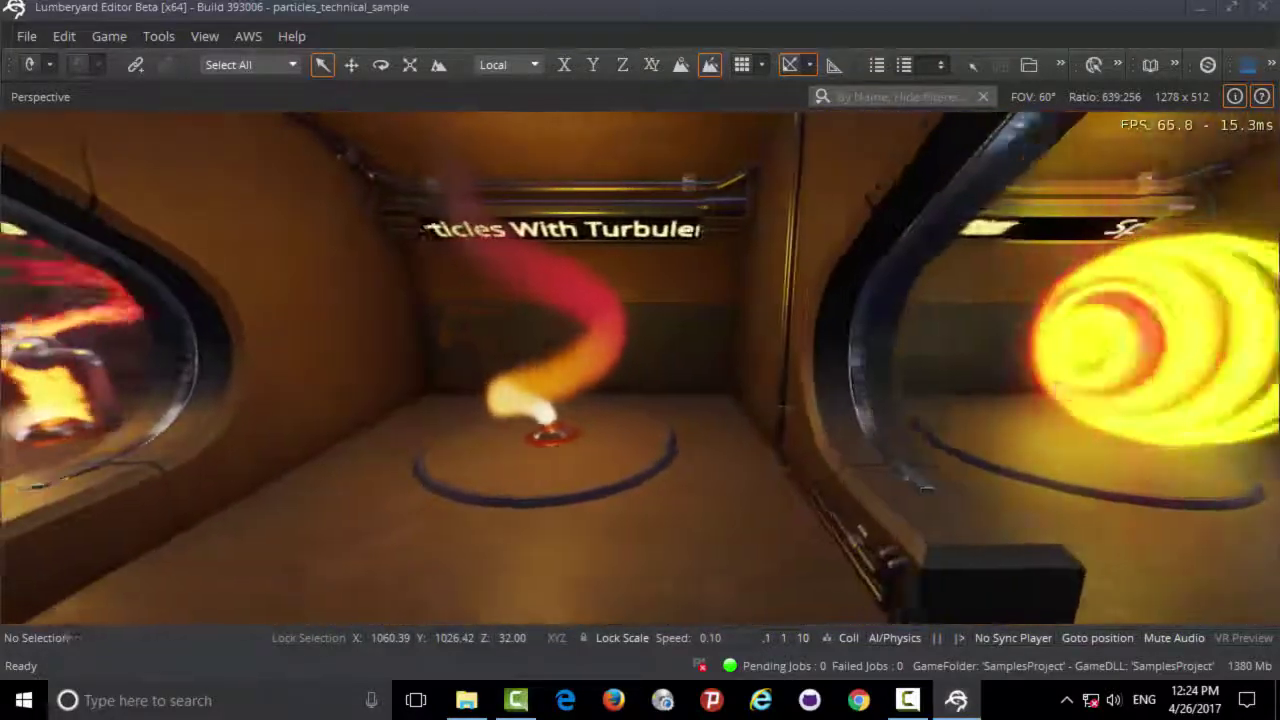
key(a)
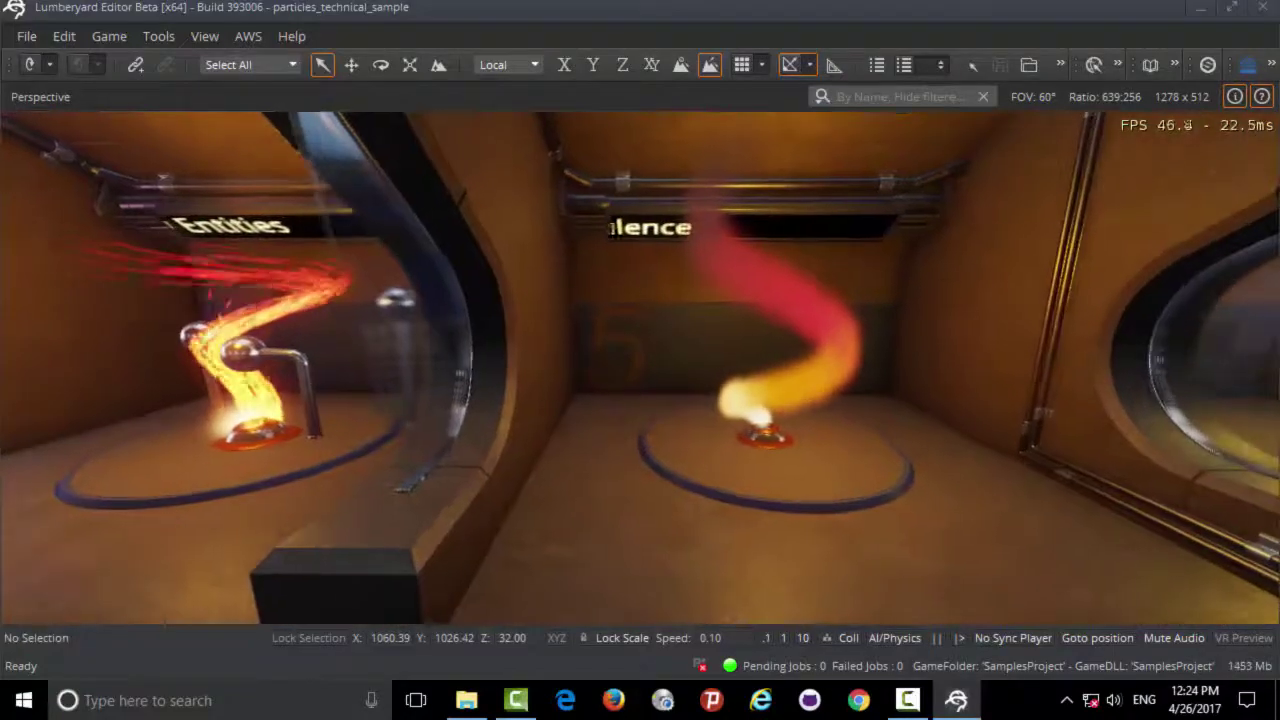
key(a)
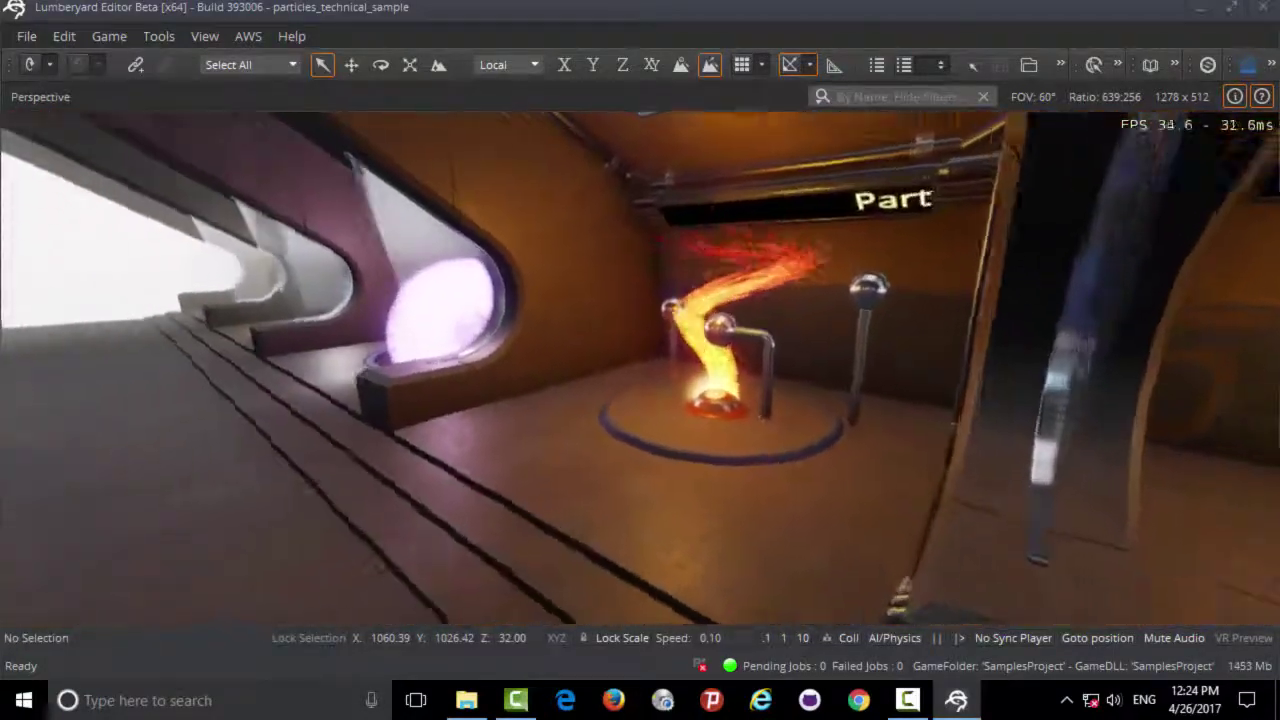
key(w)
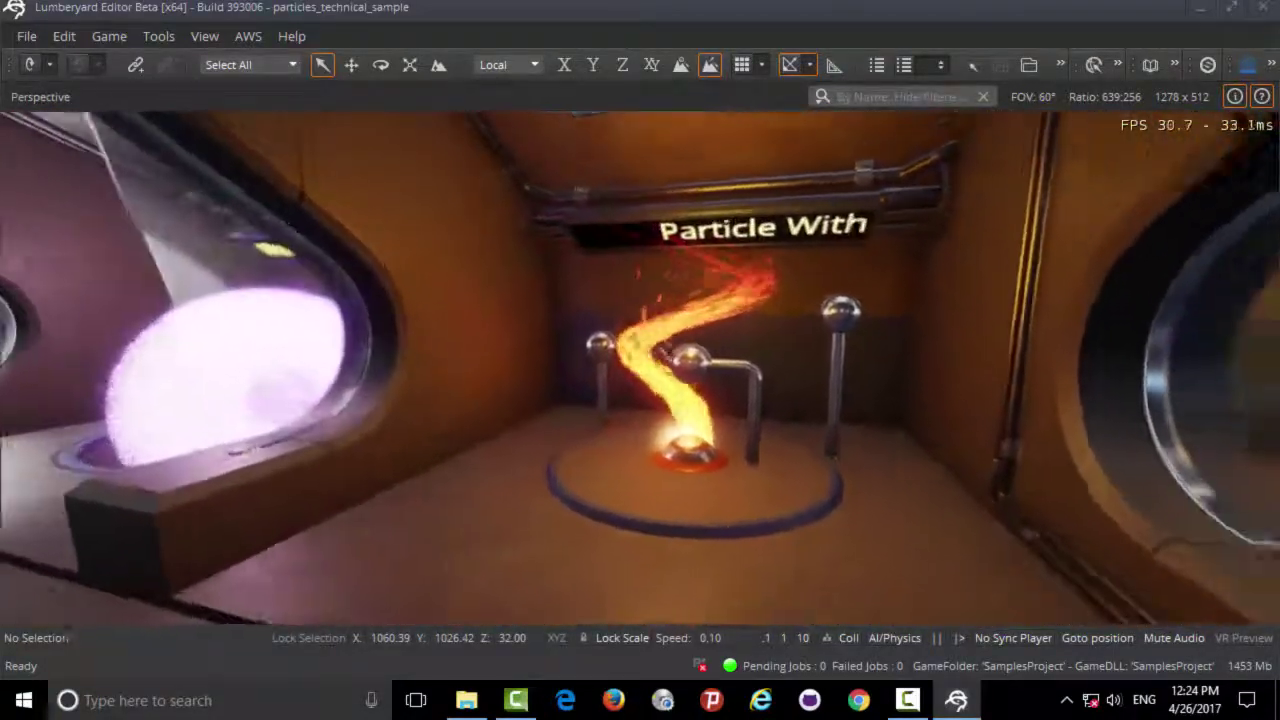
key(w)
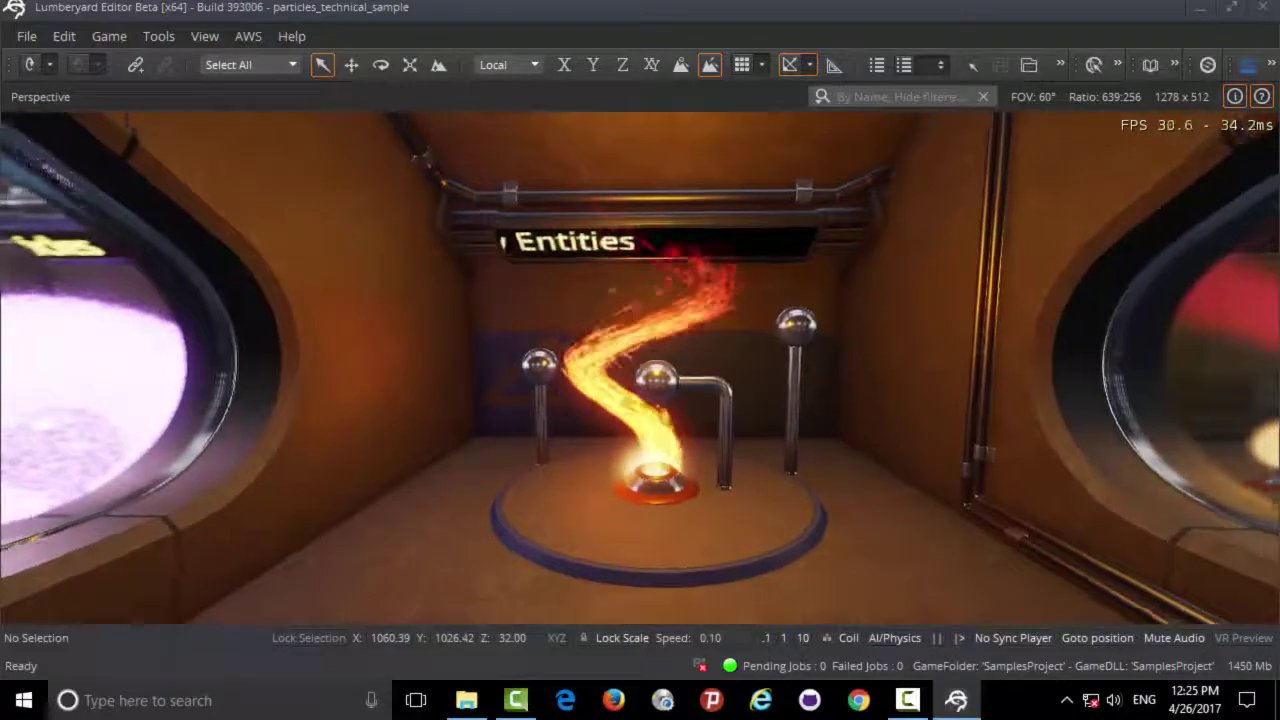
key(a)
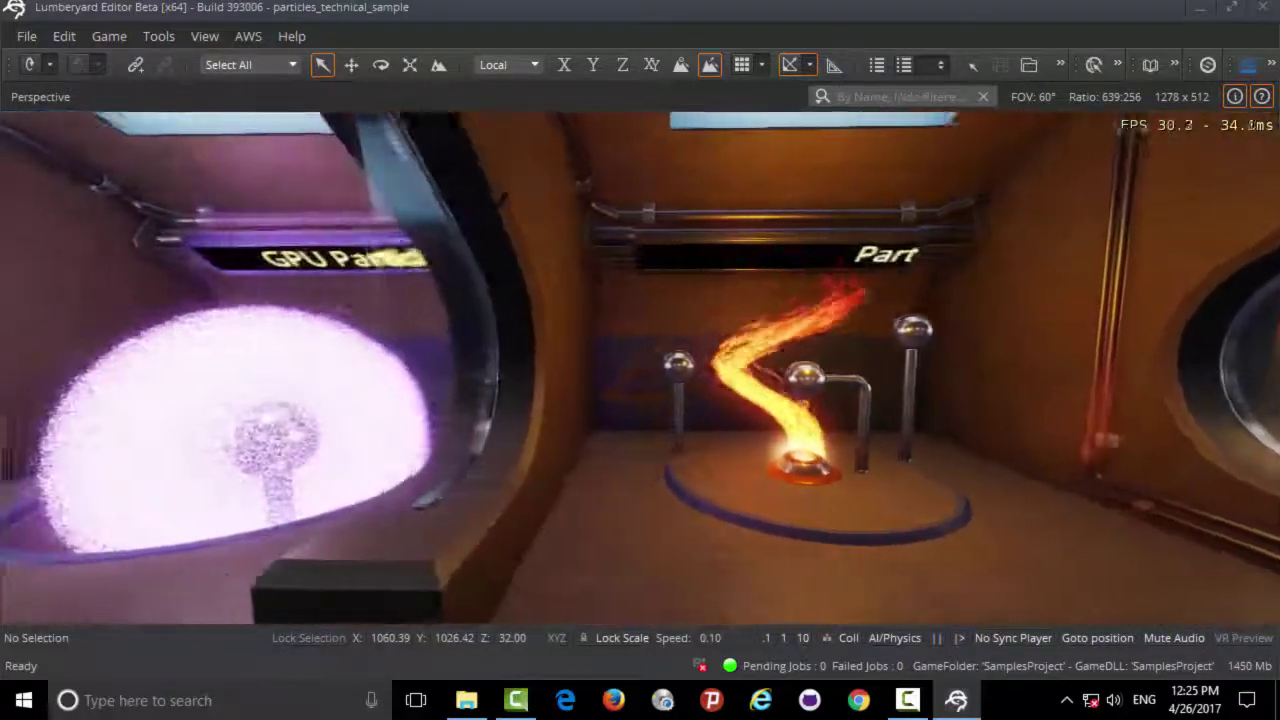
key(a)
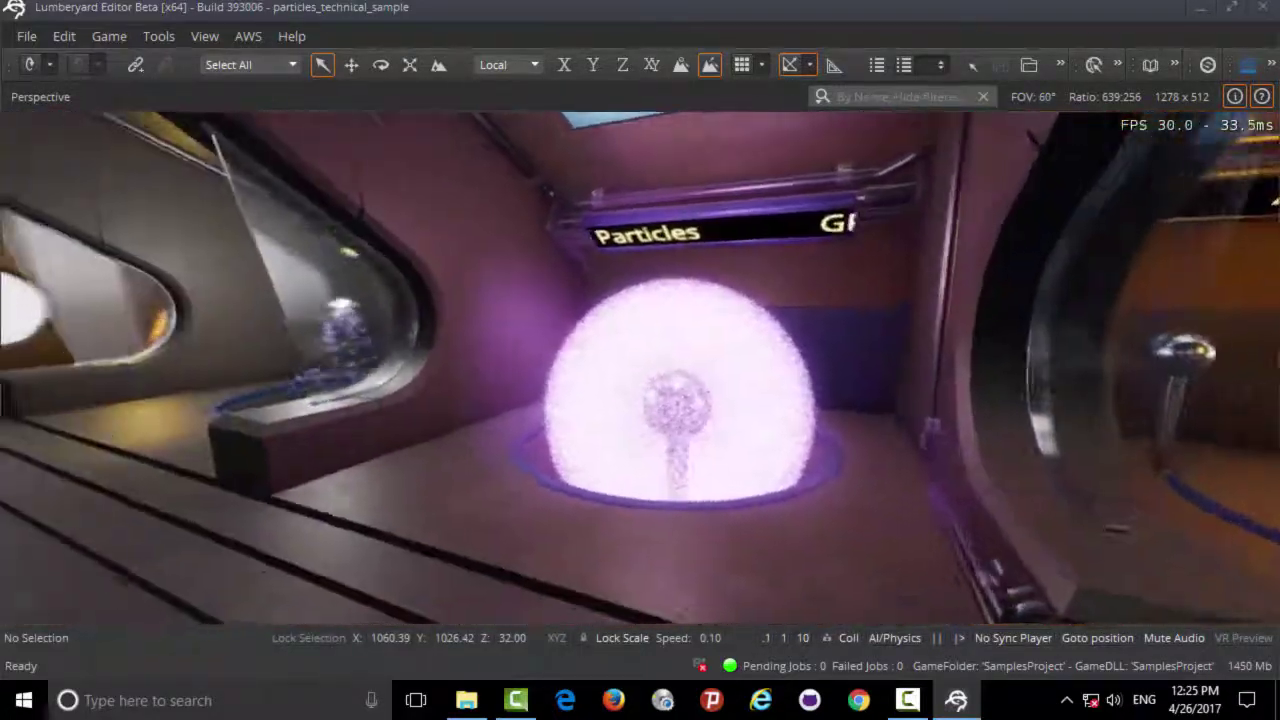
key(w)
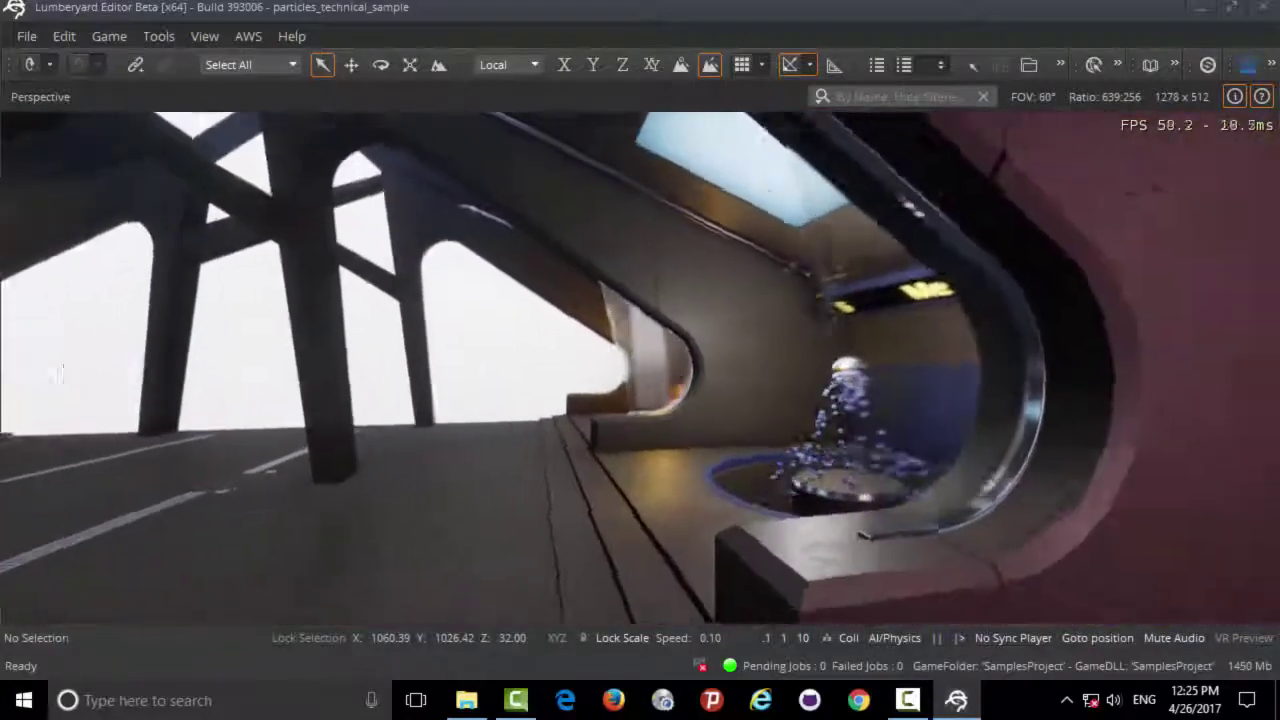
Fly forward past the Particle Collision sparks toward the curved glass tunnel
key(w)
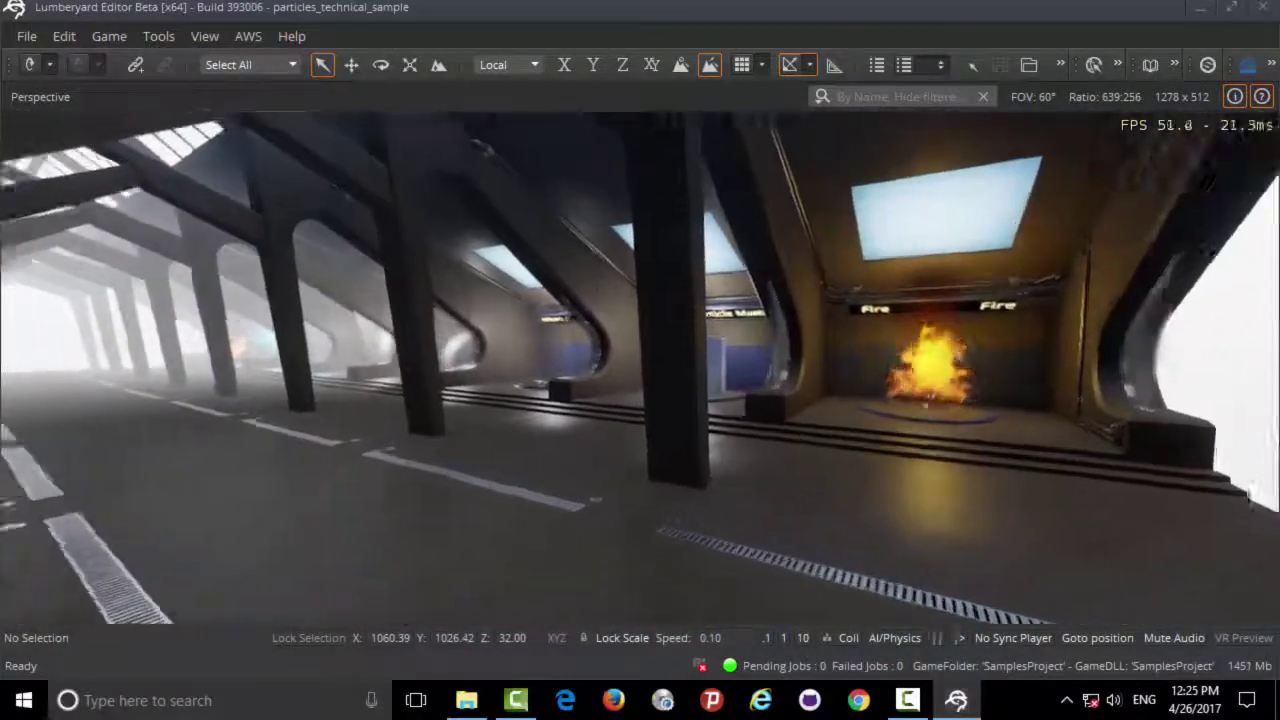
Exit game mode and open getting-started-completed-level from GettingStartedFiles without saving changes
key(Escape)
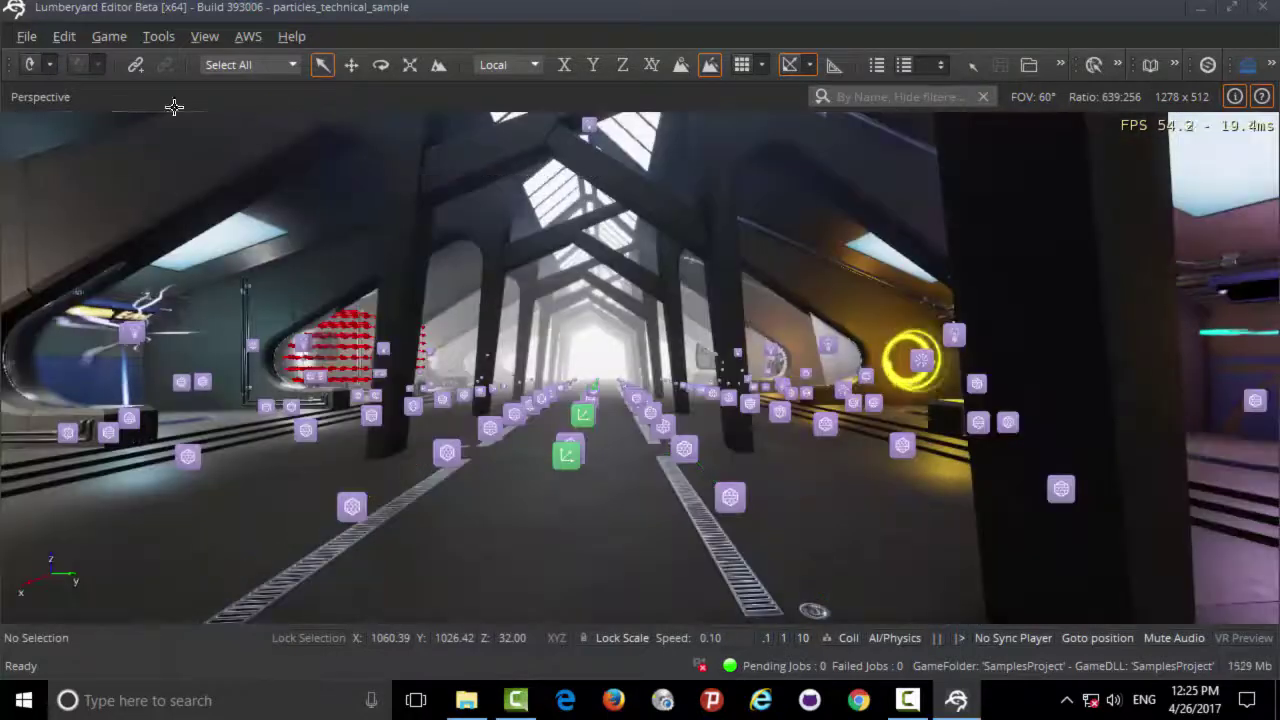
click(27, 37)
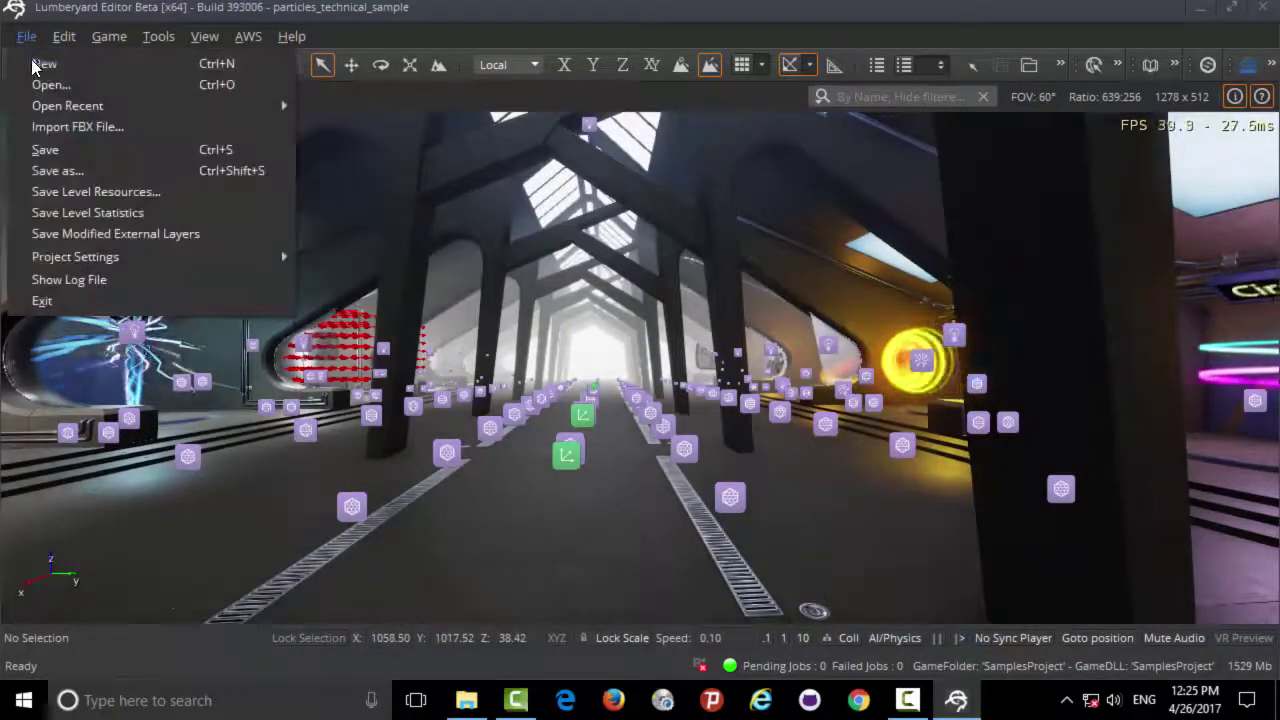
click(48, 86)
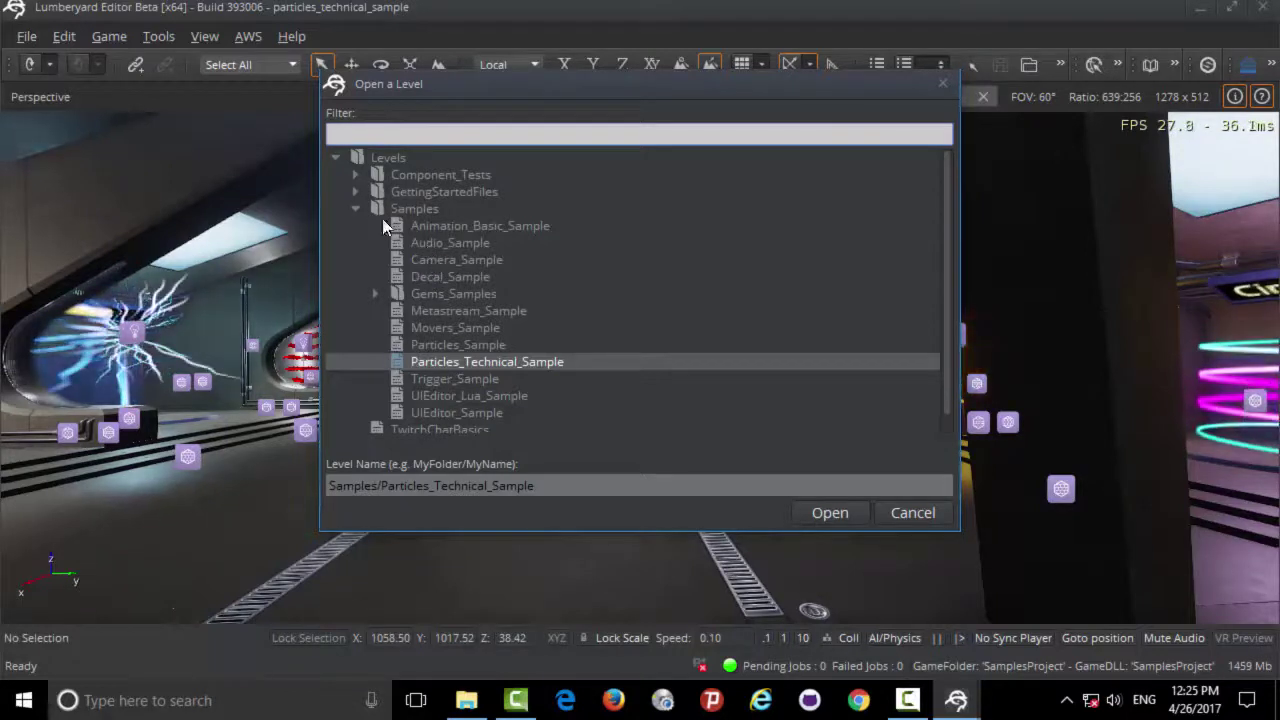
click(357, 193)
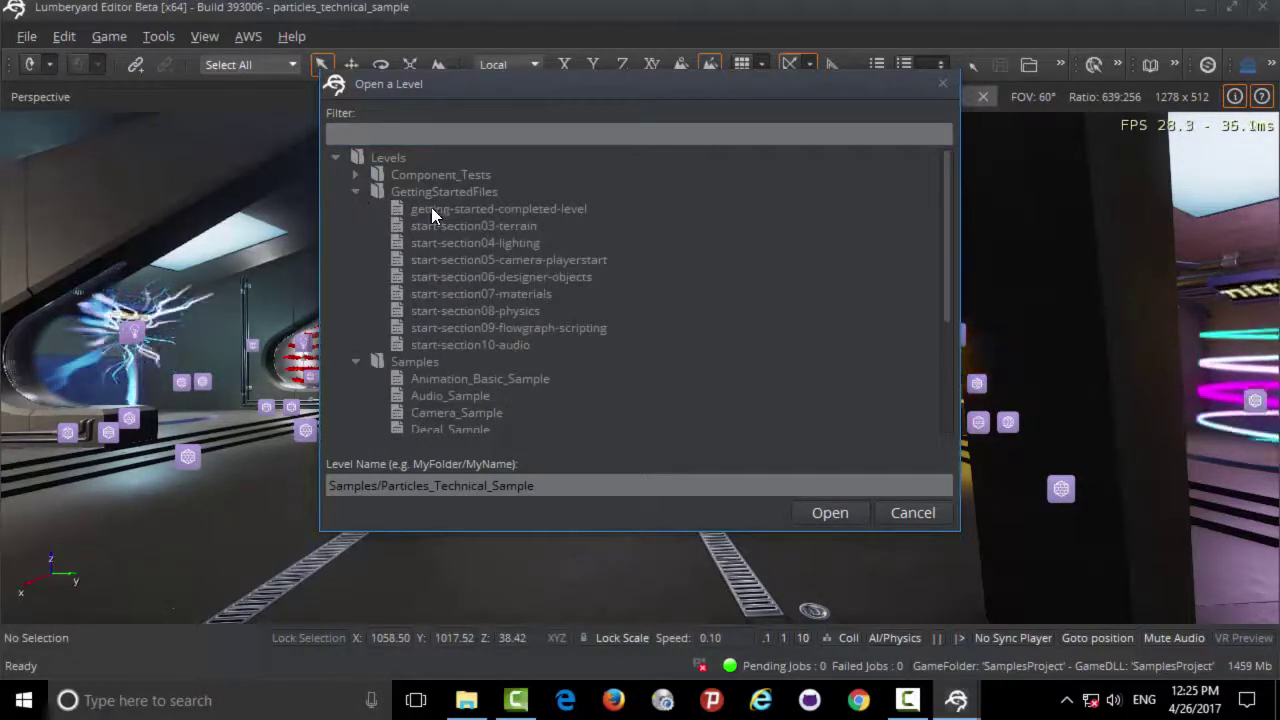
click(483, 208)
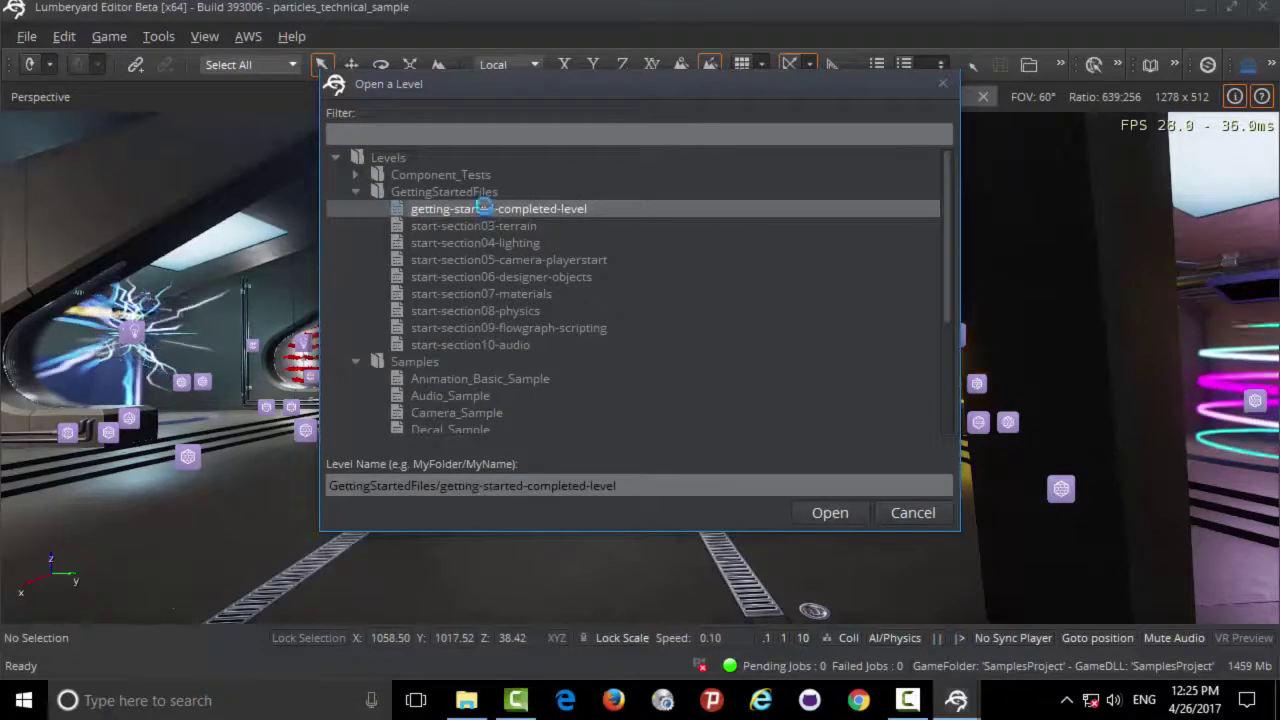
double_click(483, 208)
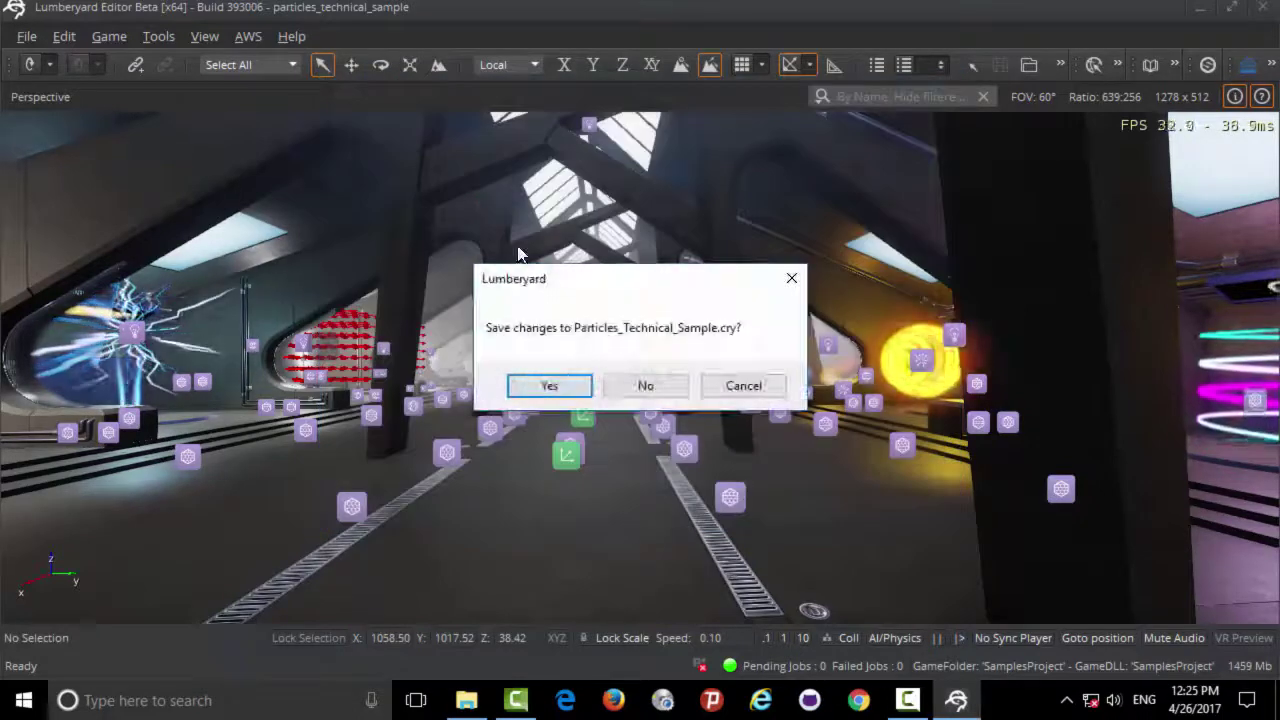
click(667, 392)
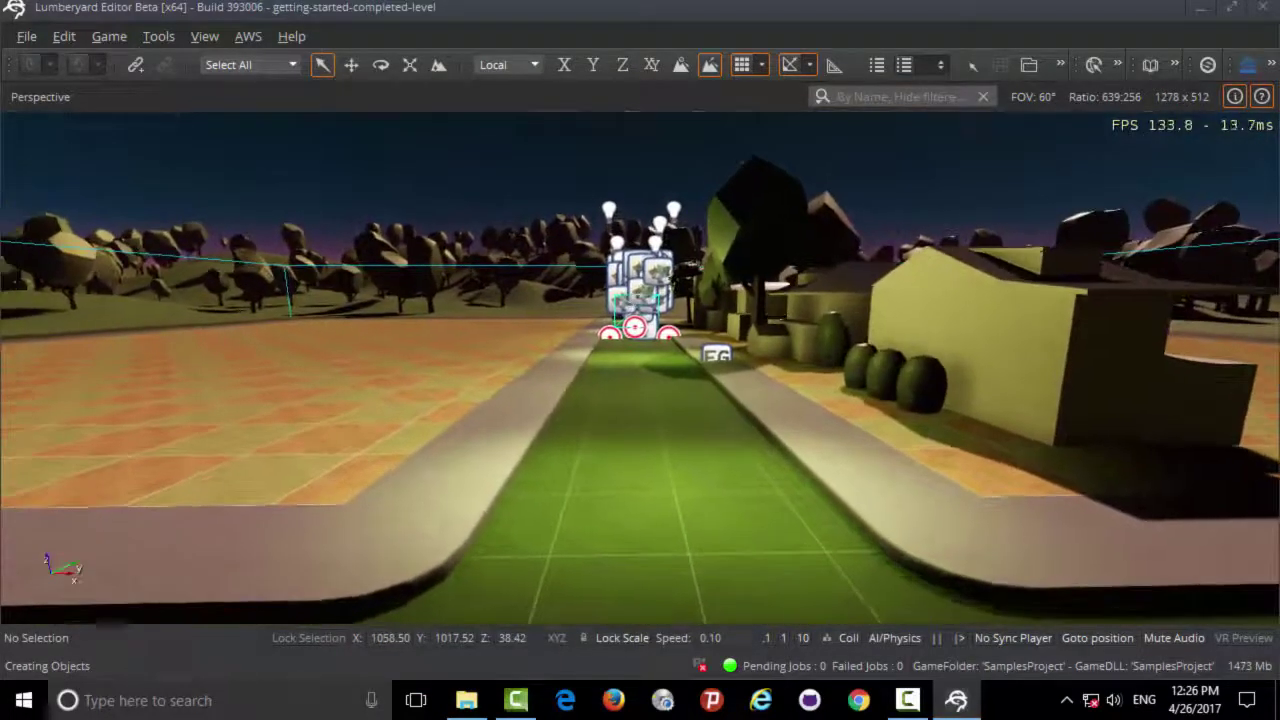
key(s)
key(s)
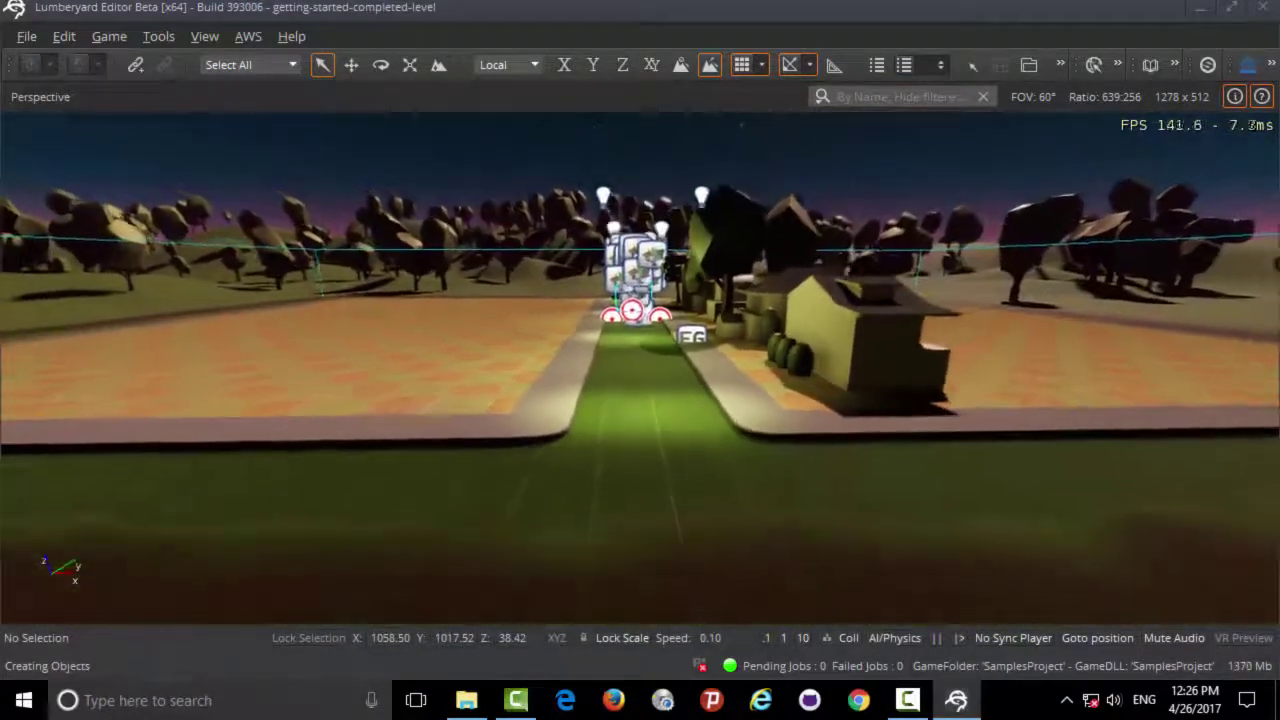
right_drag(640, 400, 760, 400)
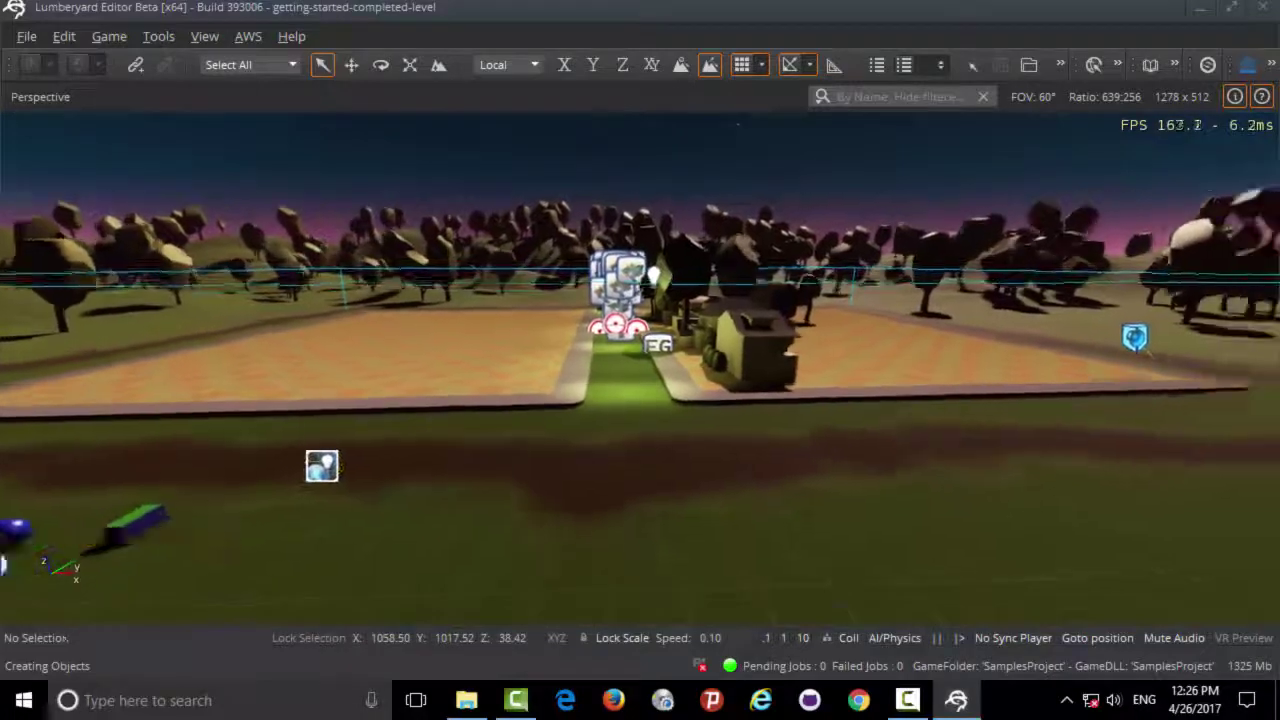
key(w)
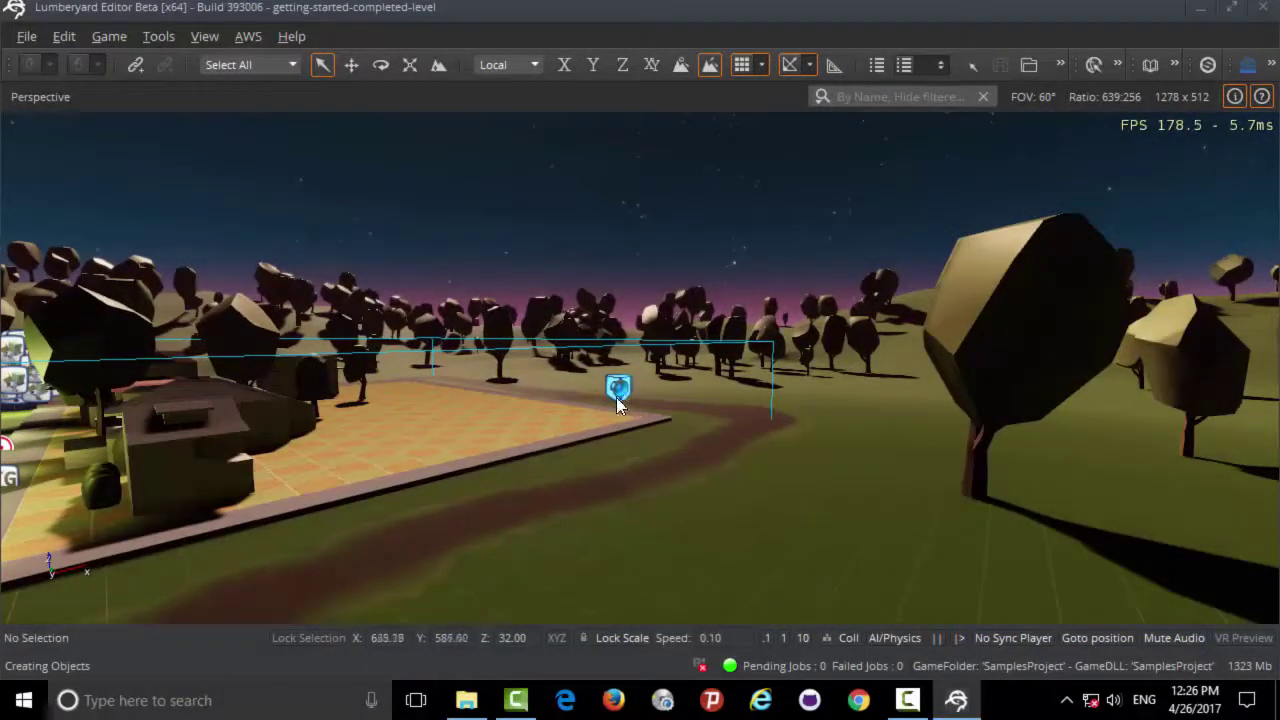
key(a)
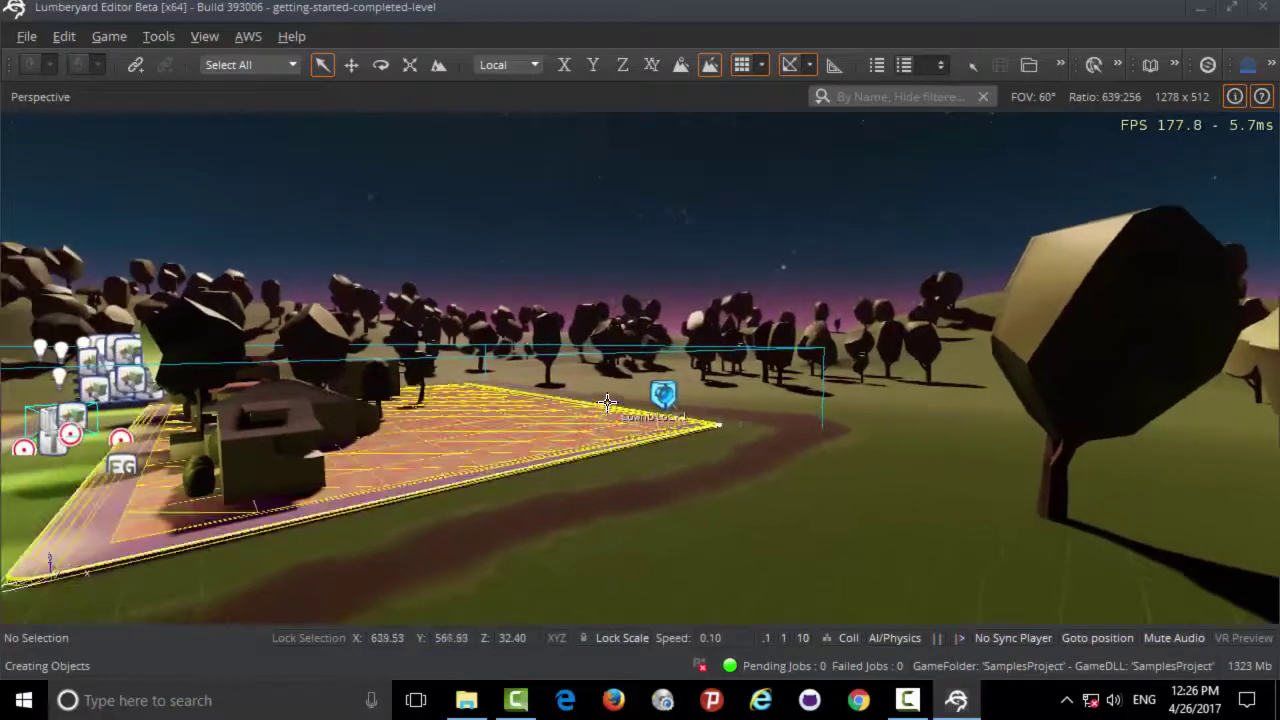
key(a)
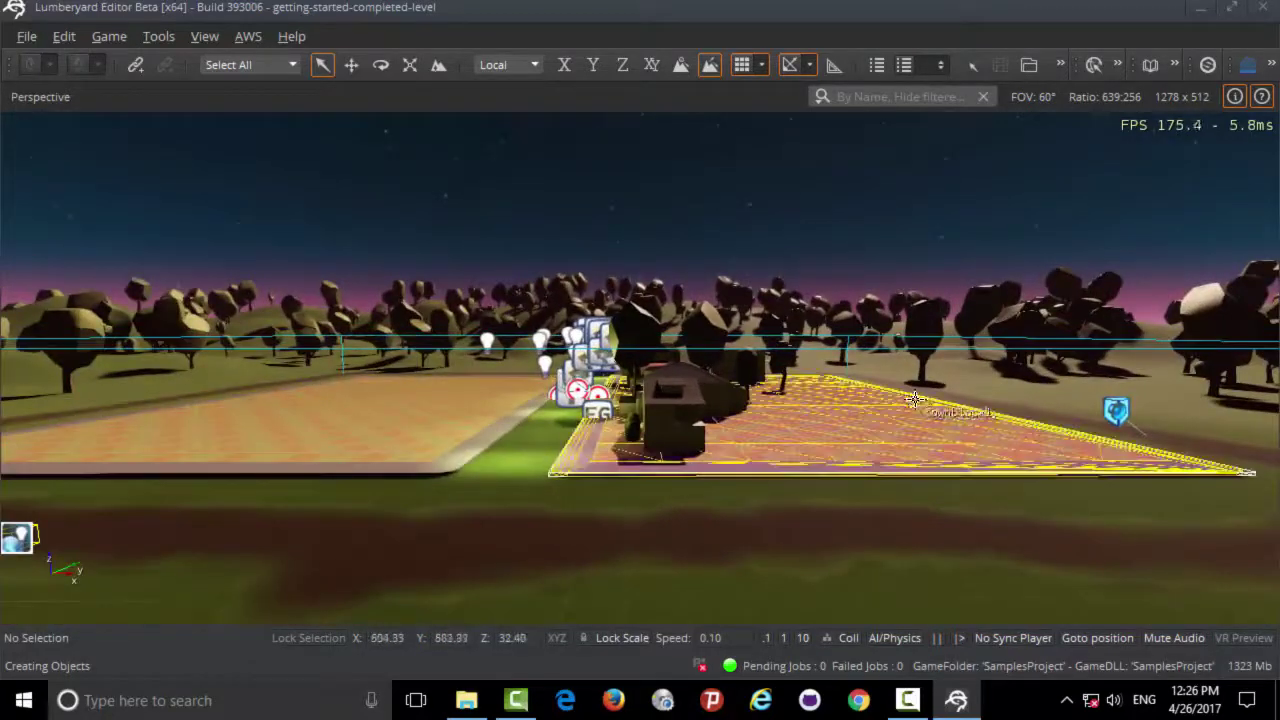
key(d)
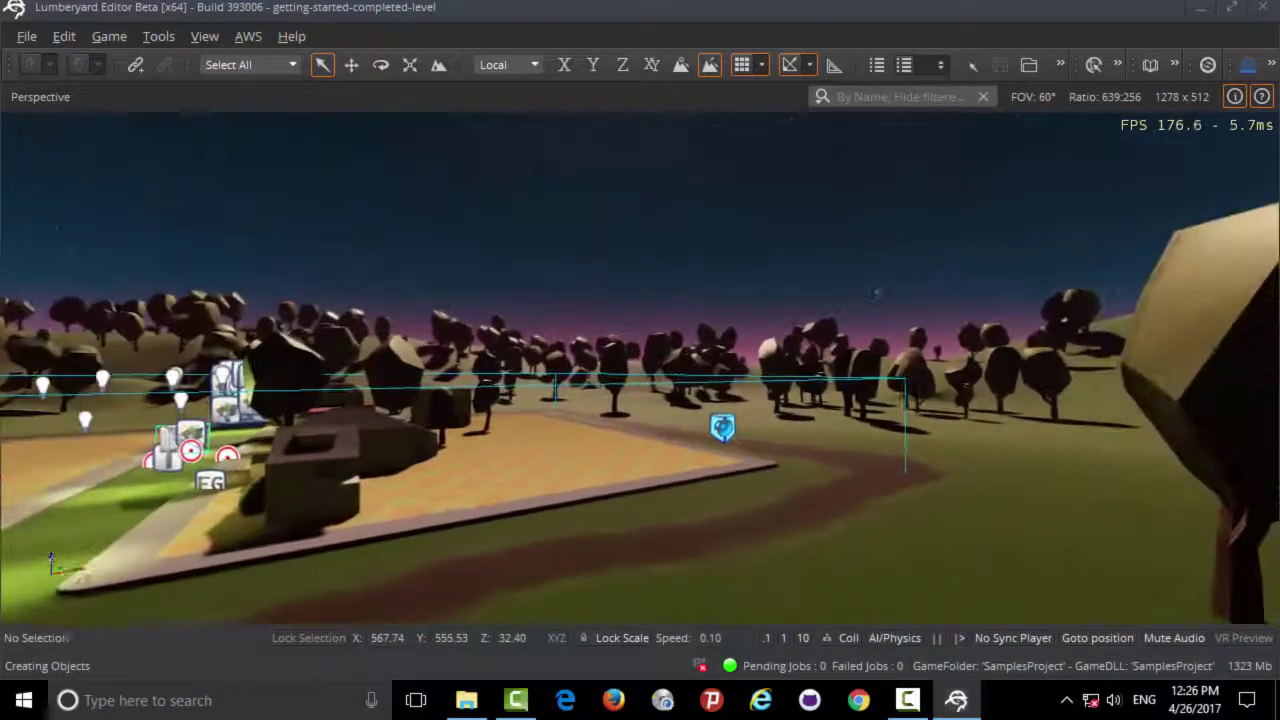
key(w)
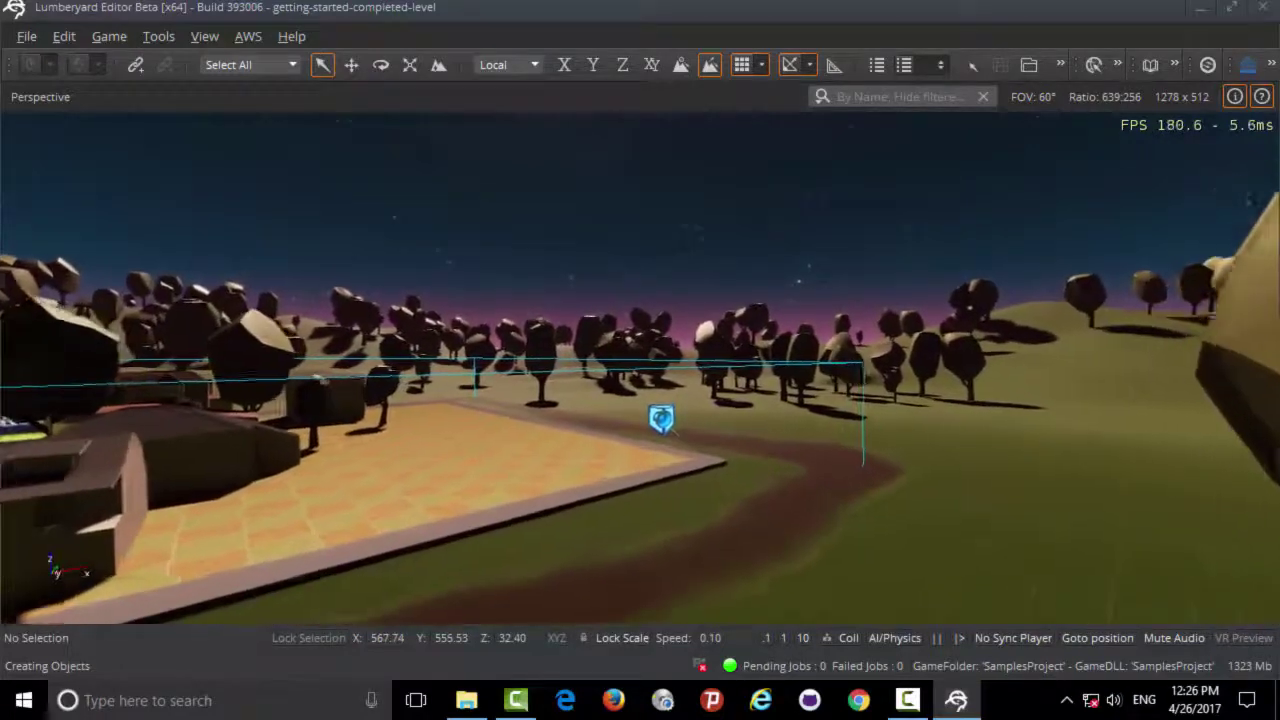
key(w)
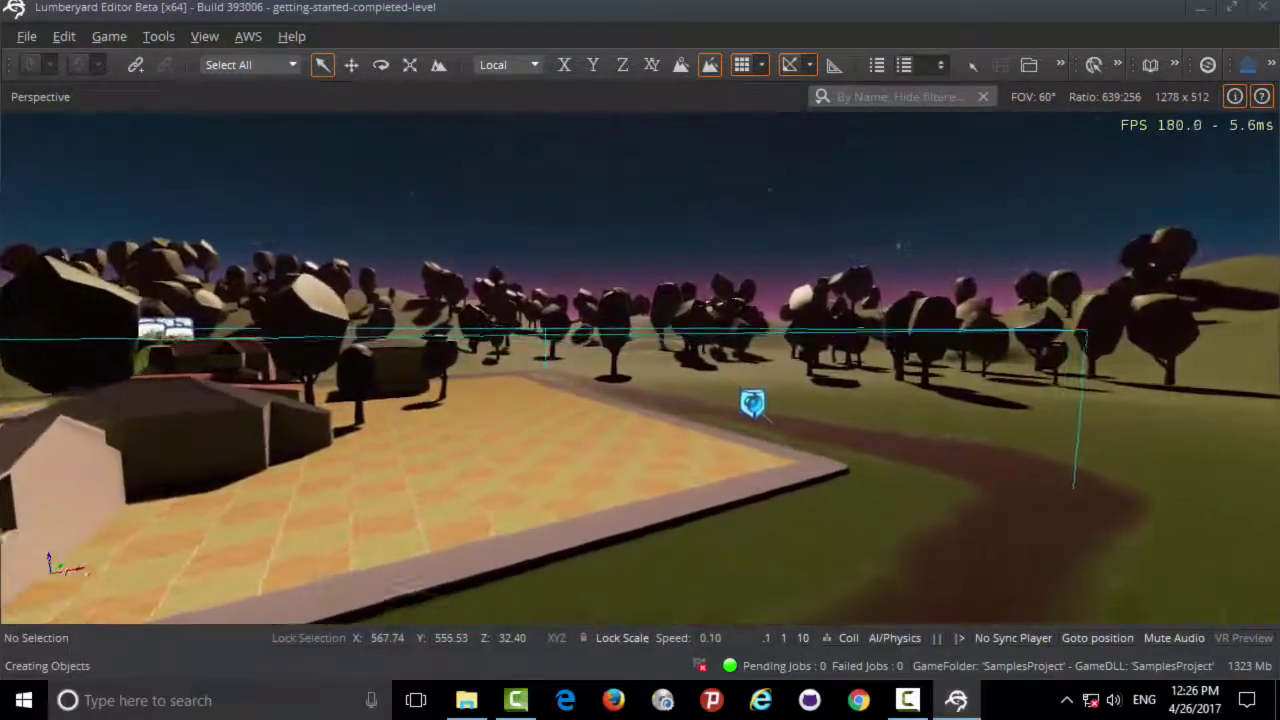
key(w)
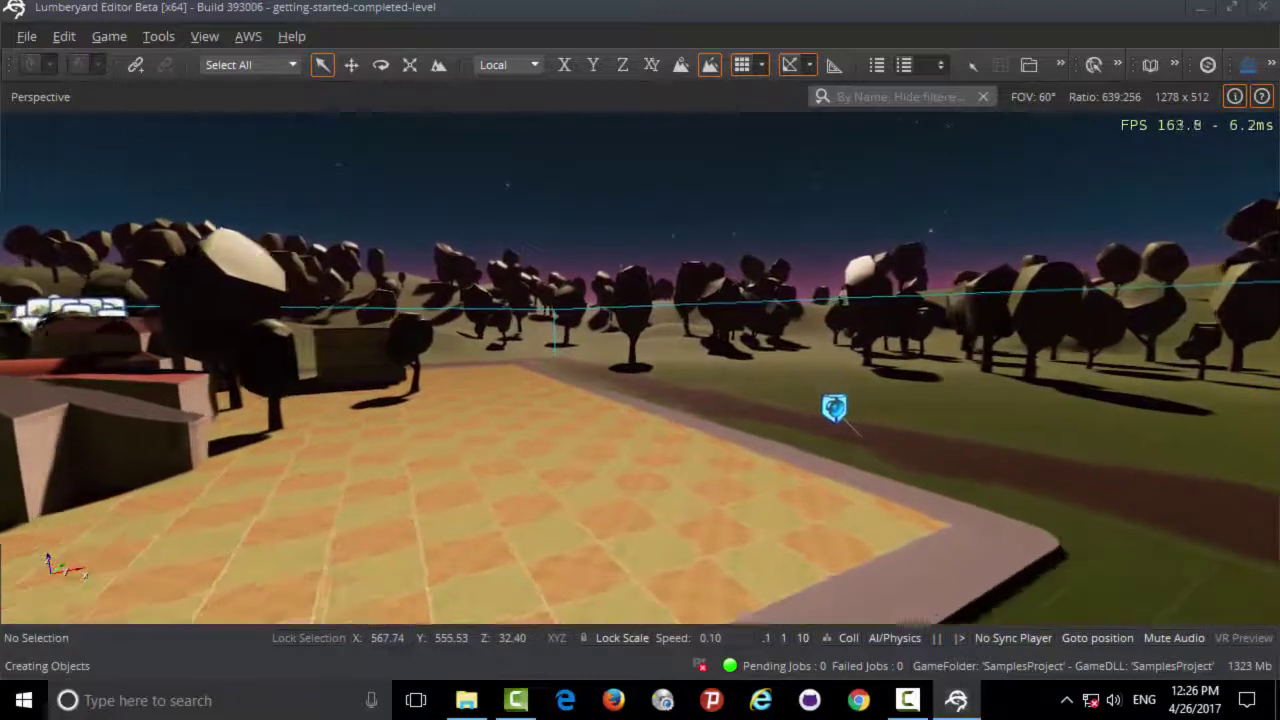
key(s)
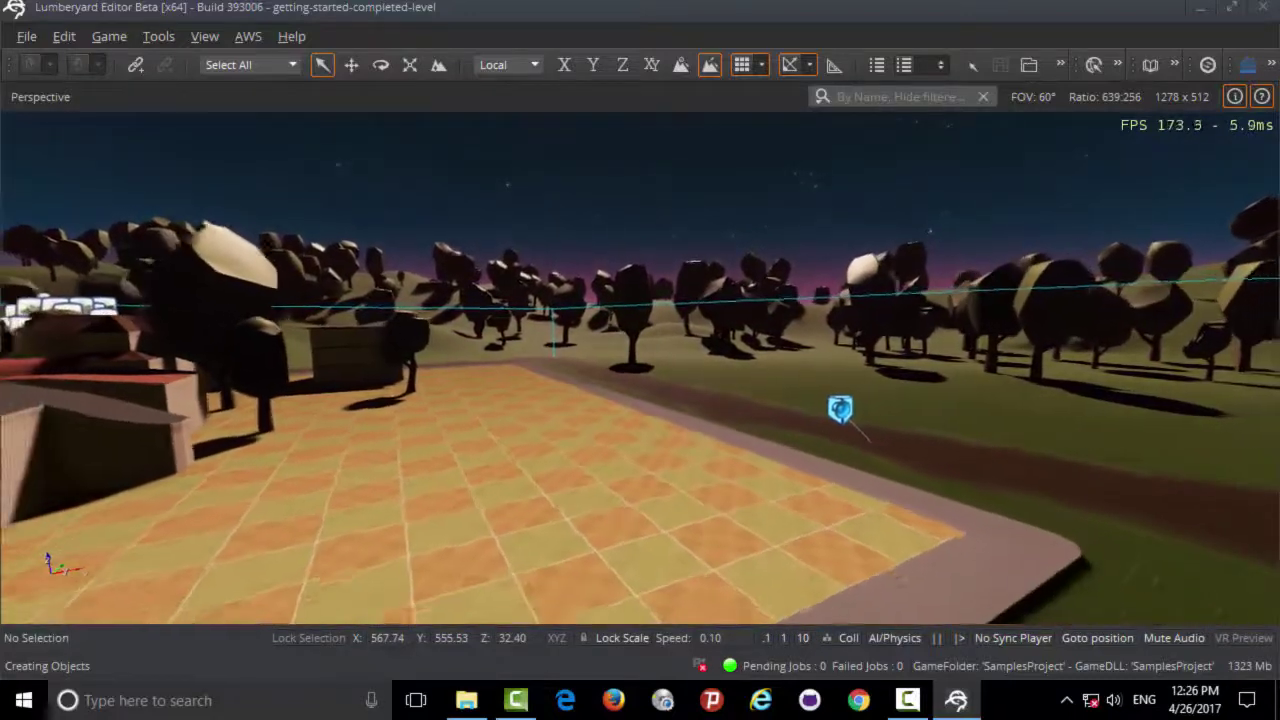
key(s)
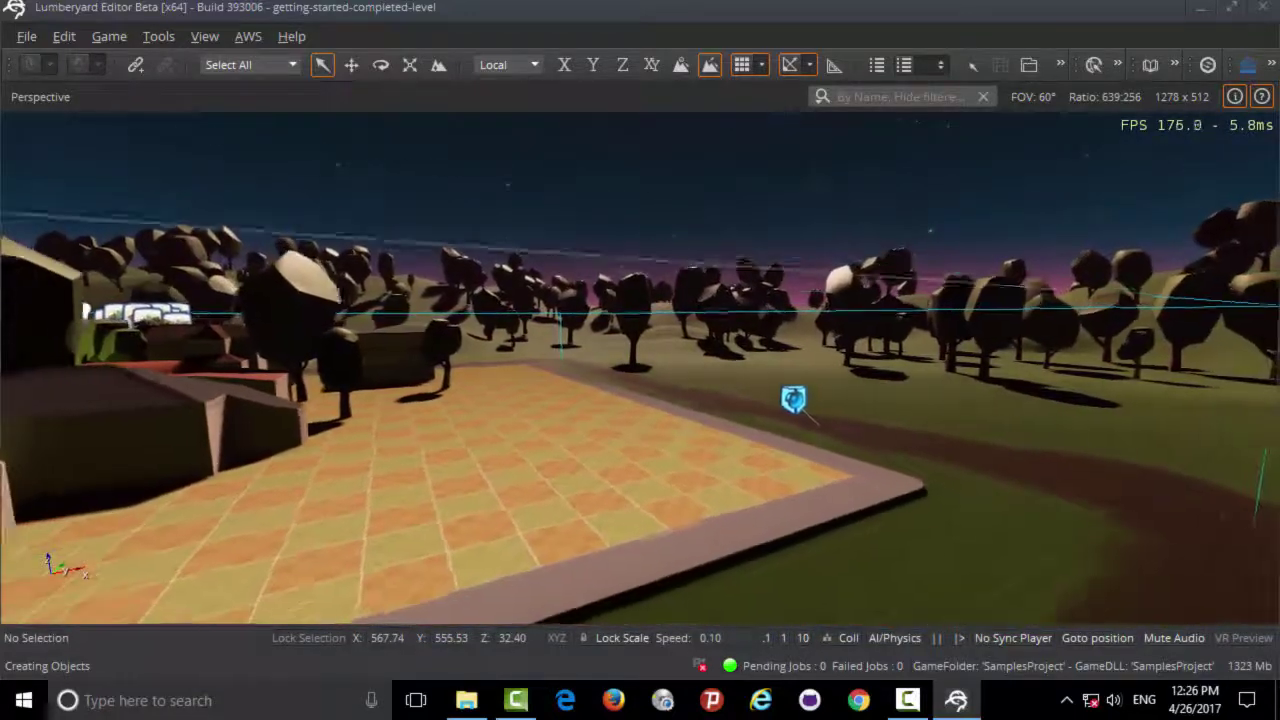
key(s)
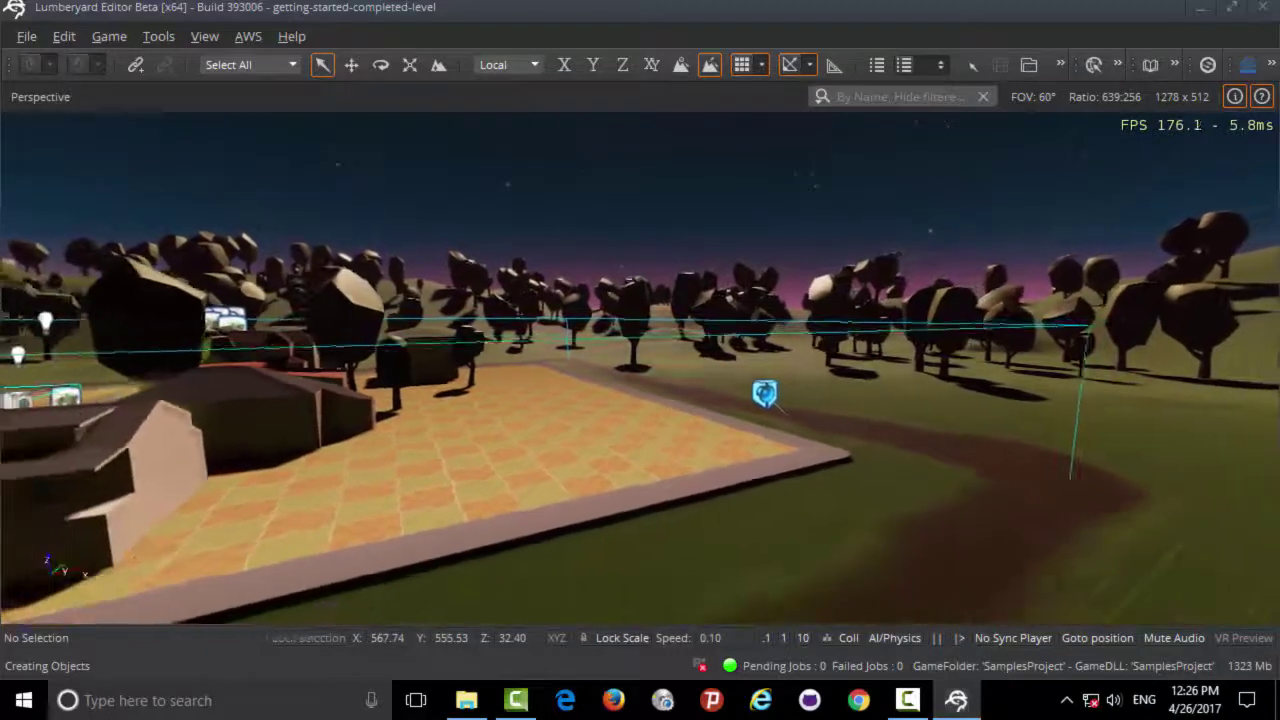
key(s)
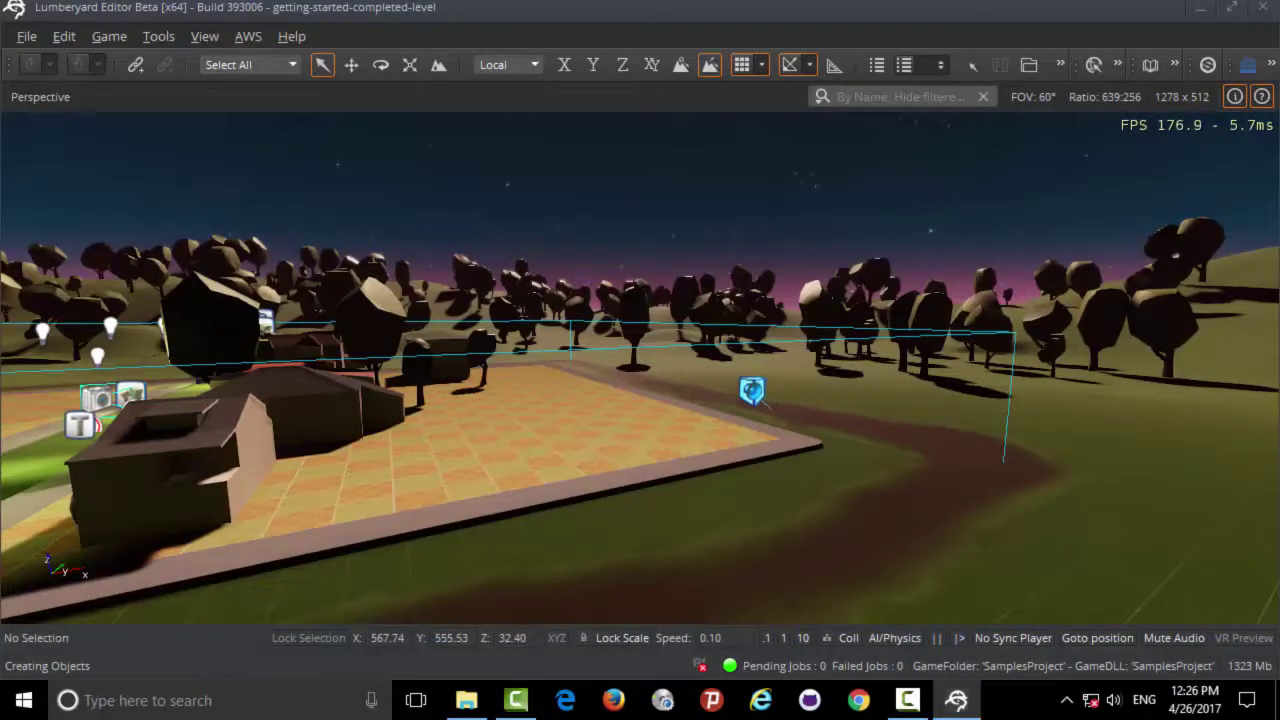
key(w)
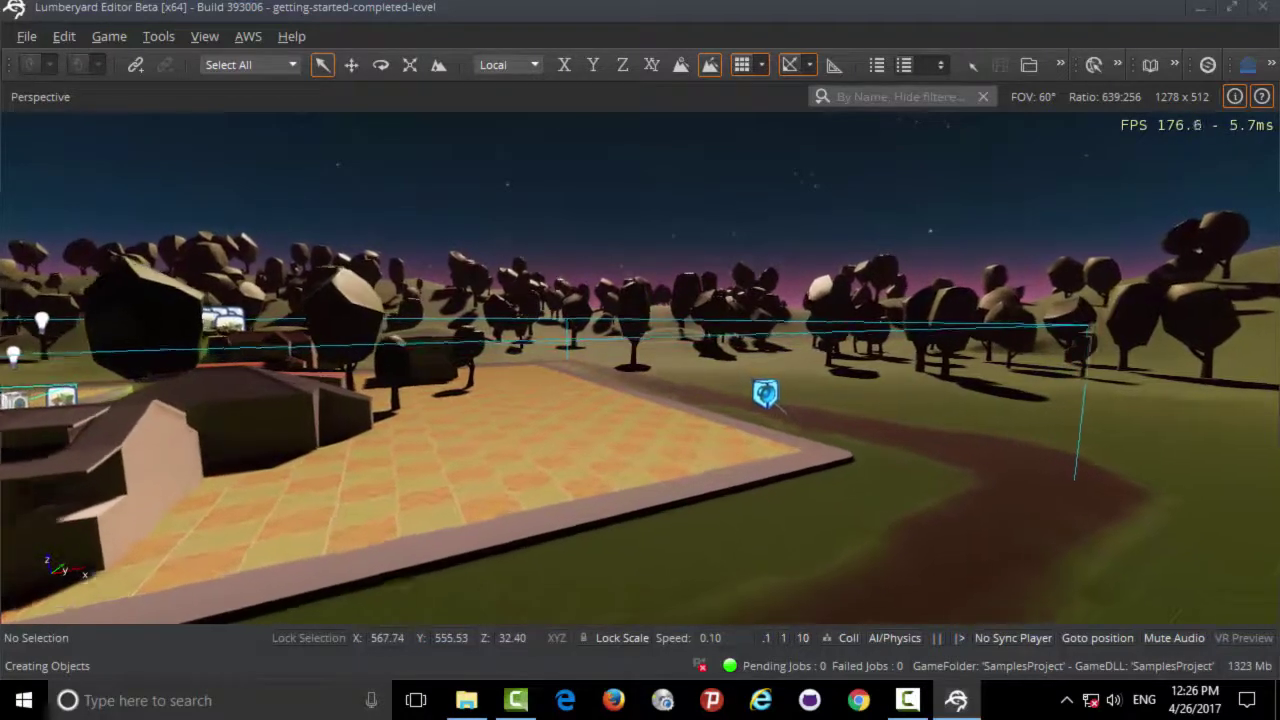
key(w)
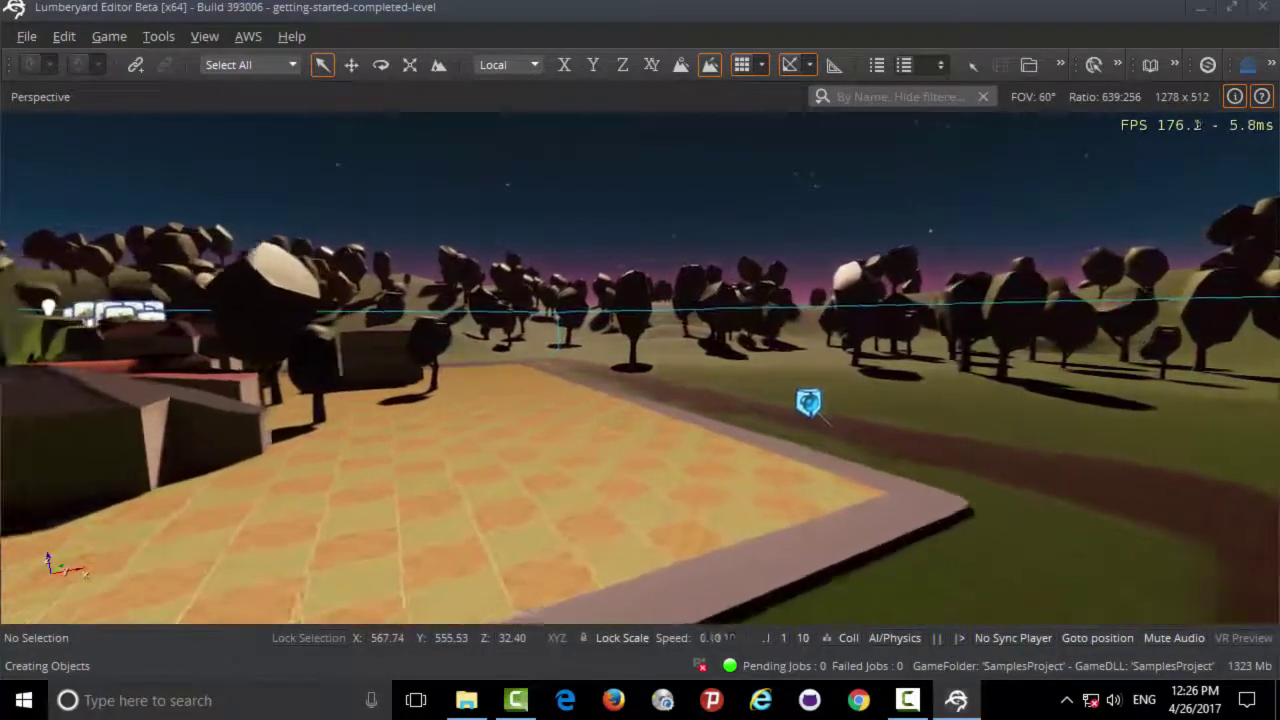
key(w)
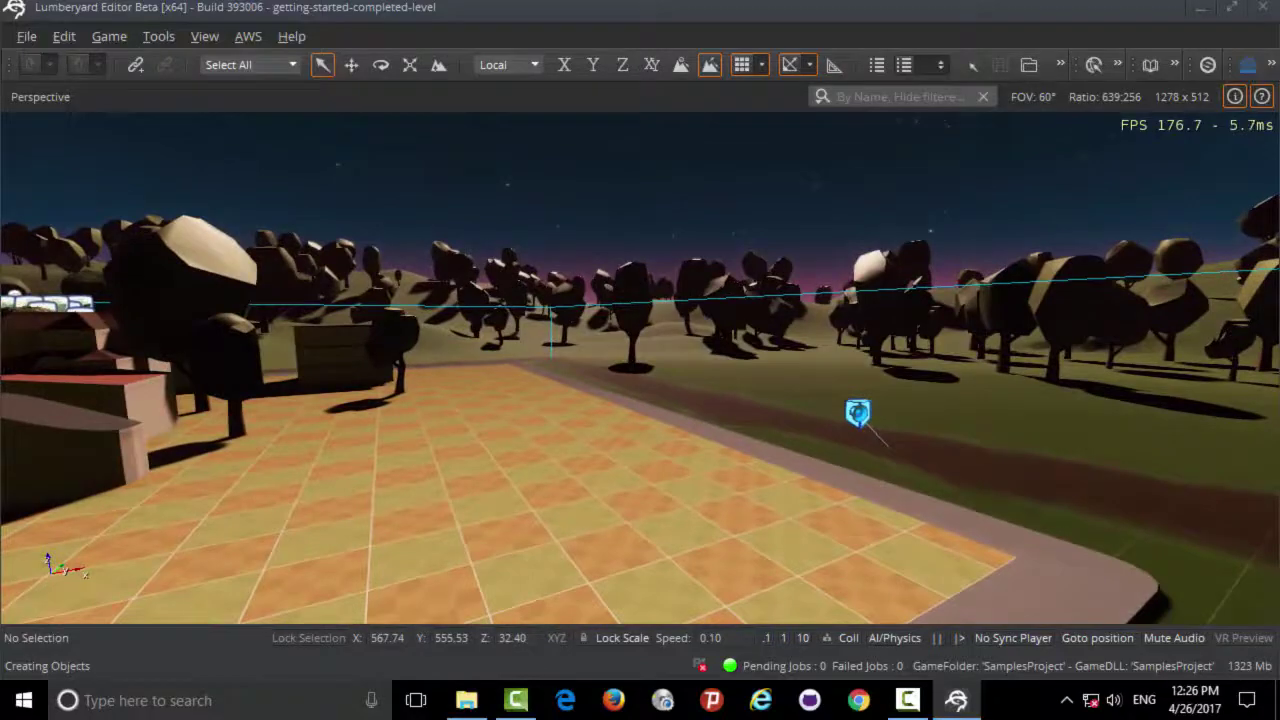
key(s)
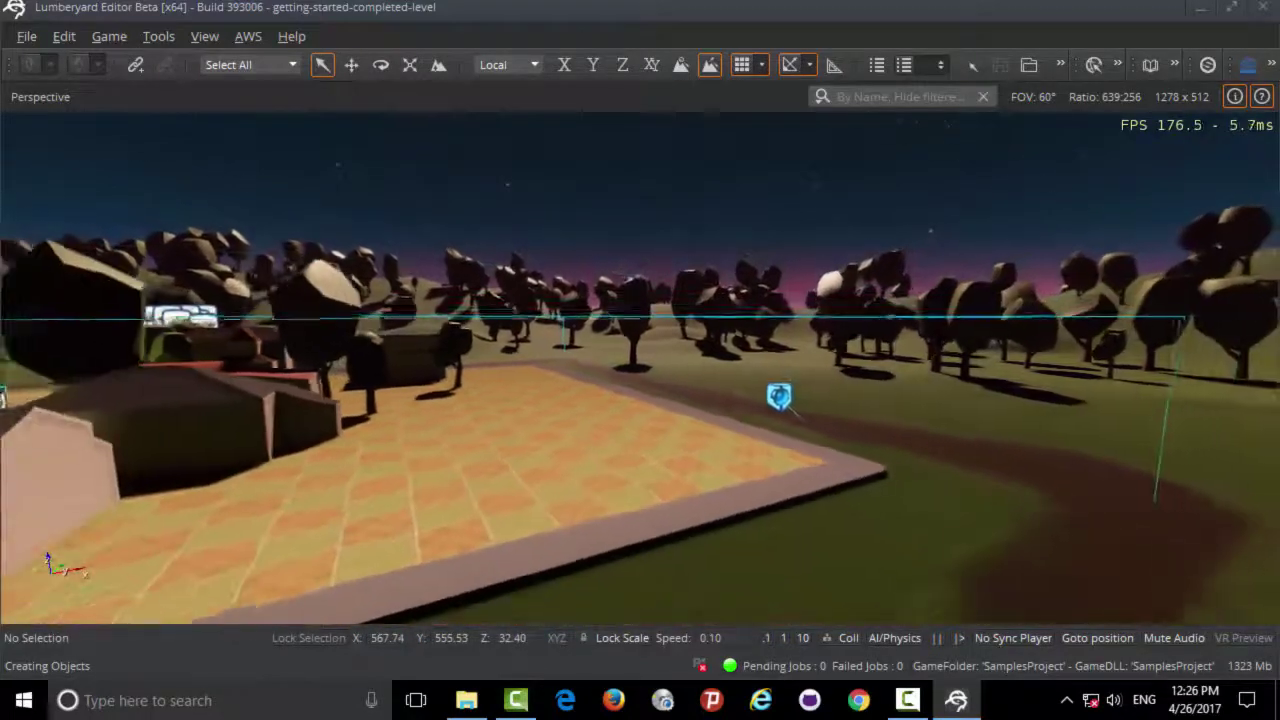
right_drag(640, 400, 420, 400)
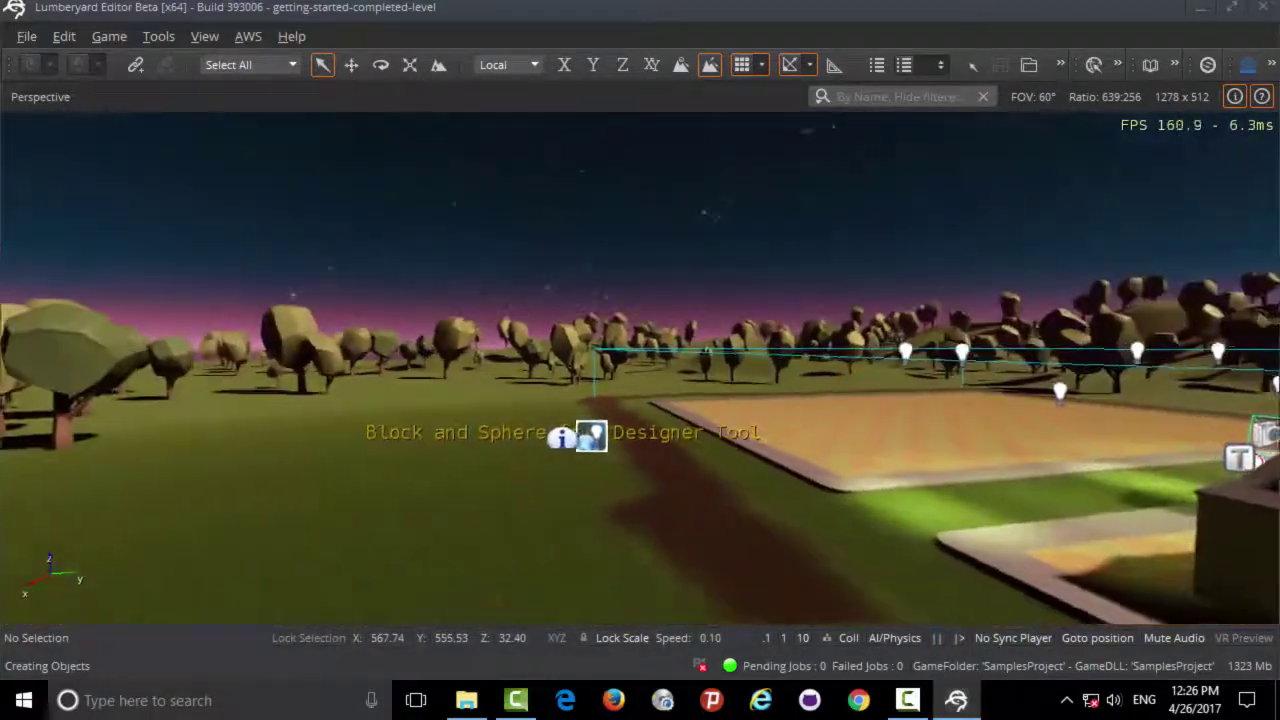
right_drag(500, 310, 760, 310)
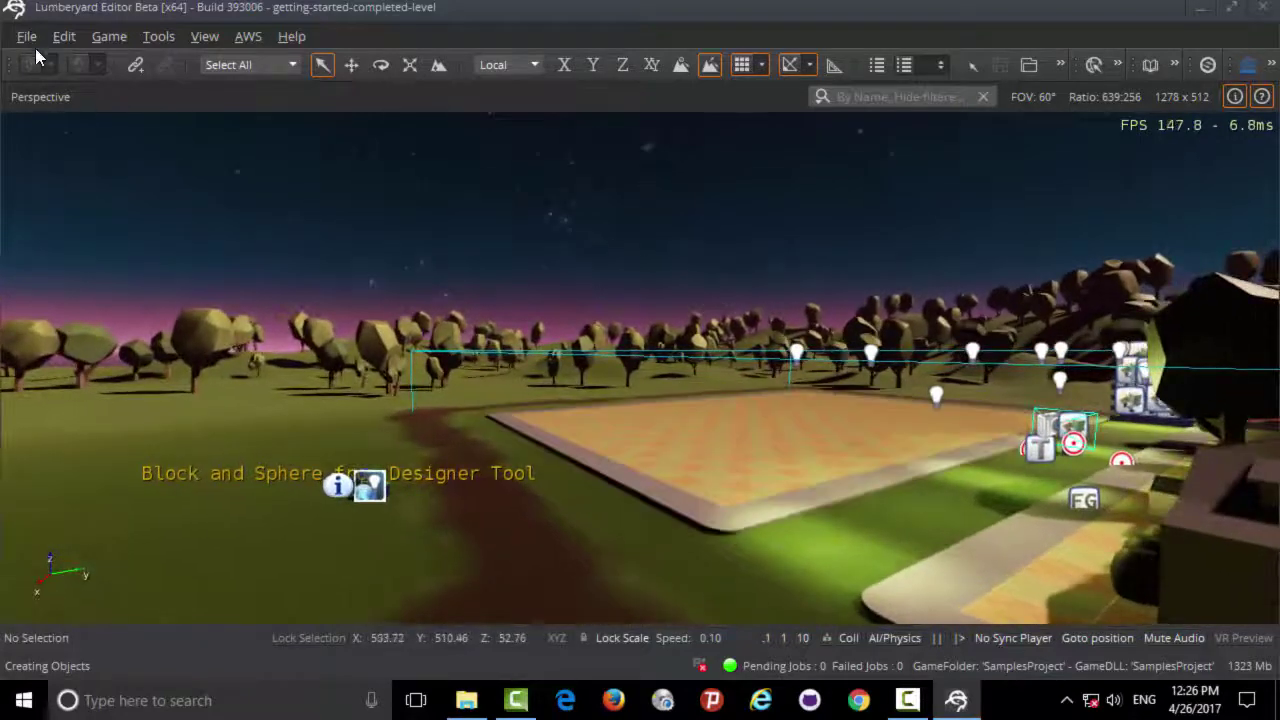
Open the Spawner_Component_Script_Sample level from the Component_Tests folder
click(33, 42)
click(52, 88)
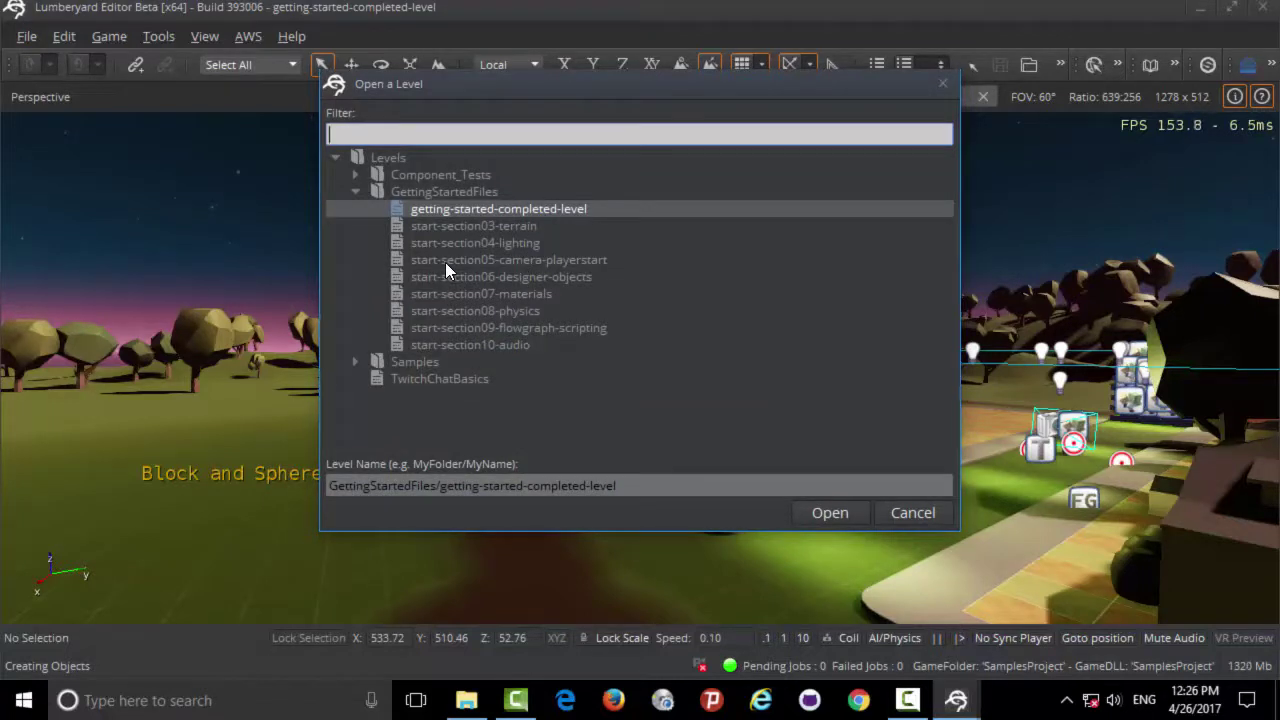
click(356, 175)
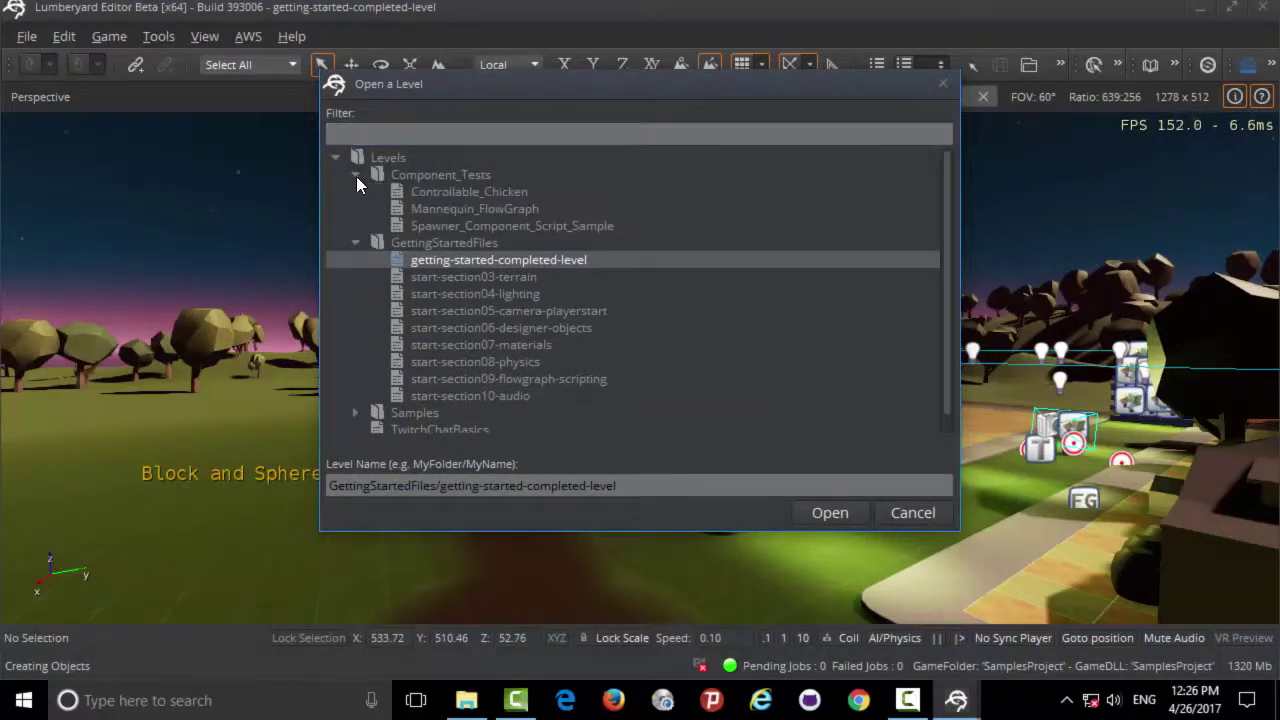
click(493, 230)
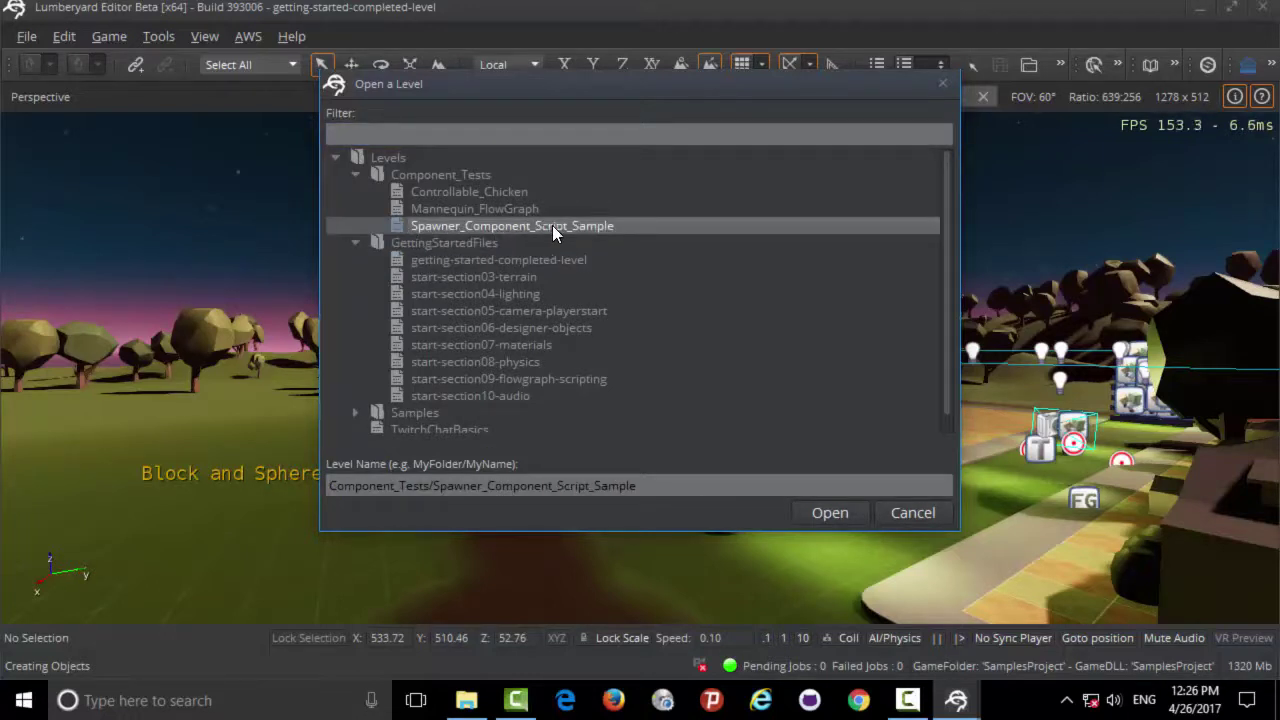
click(843, 514)
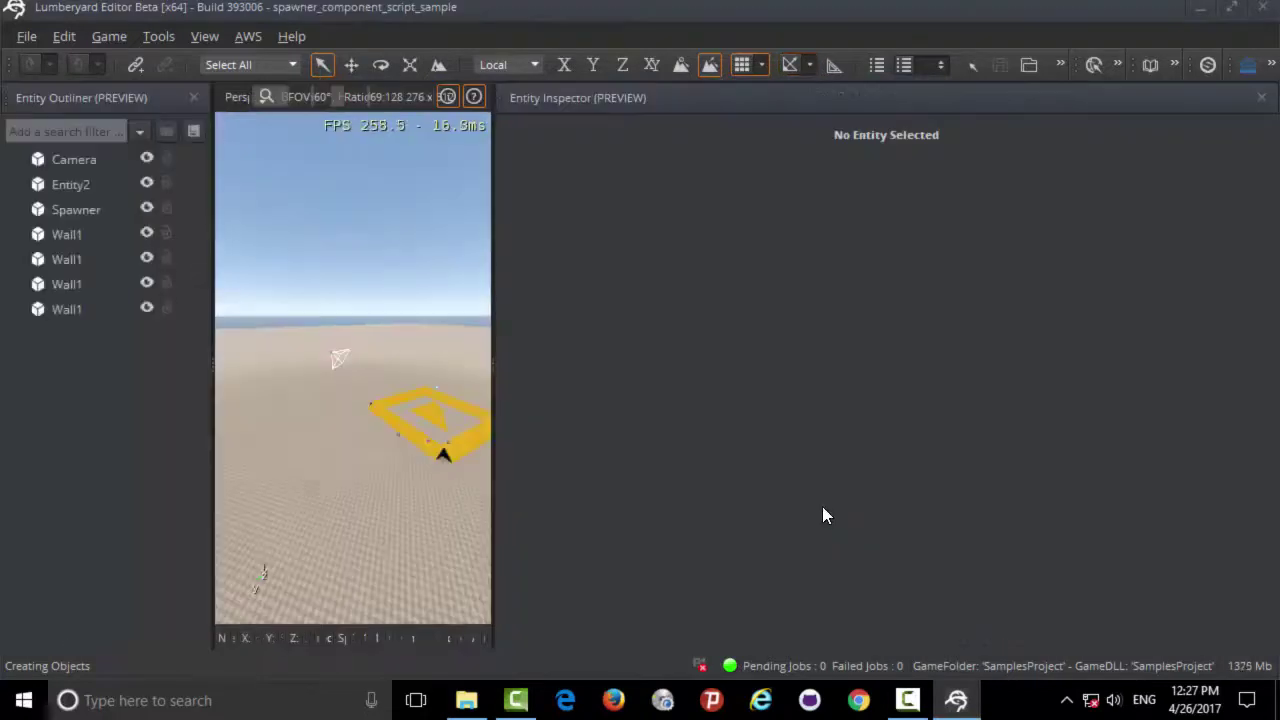
Widen the 3D viewport and select the Camera entity
drag(493, 343, 961, 358)
click(532, 340)
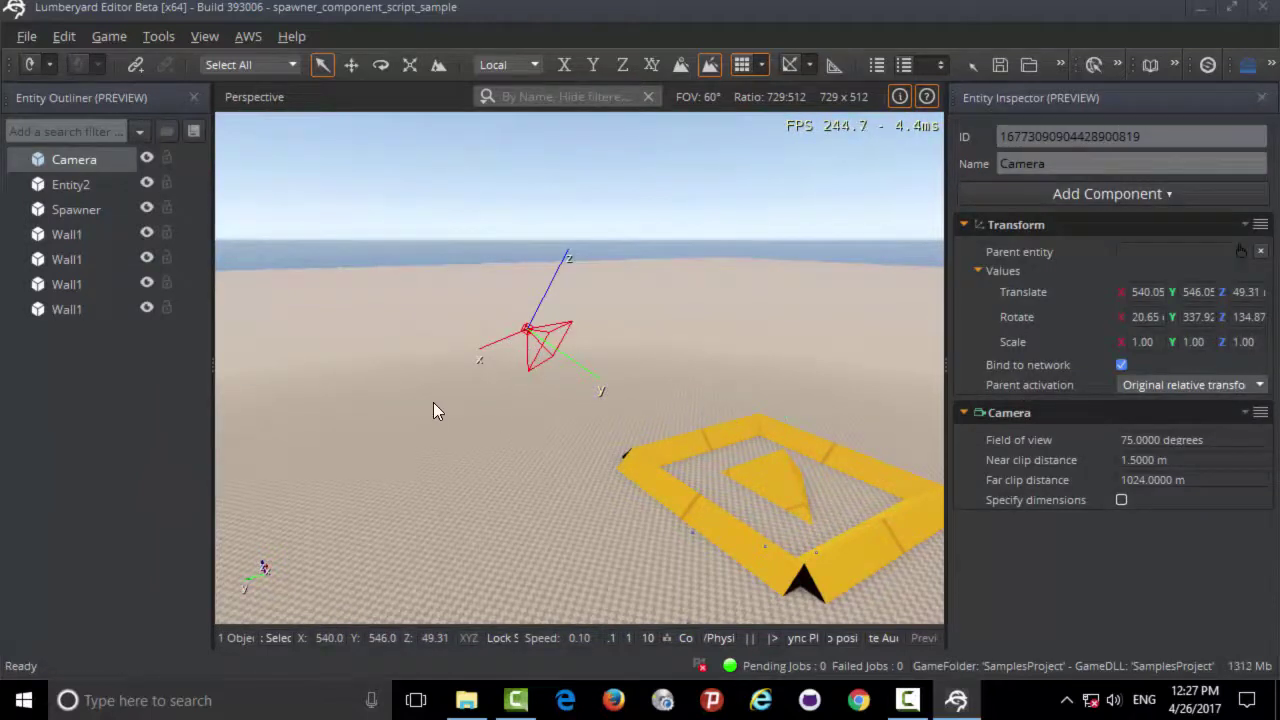
right_drag(433, 402, 393, 372)
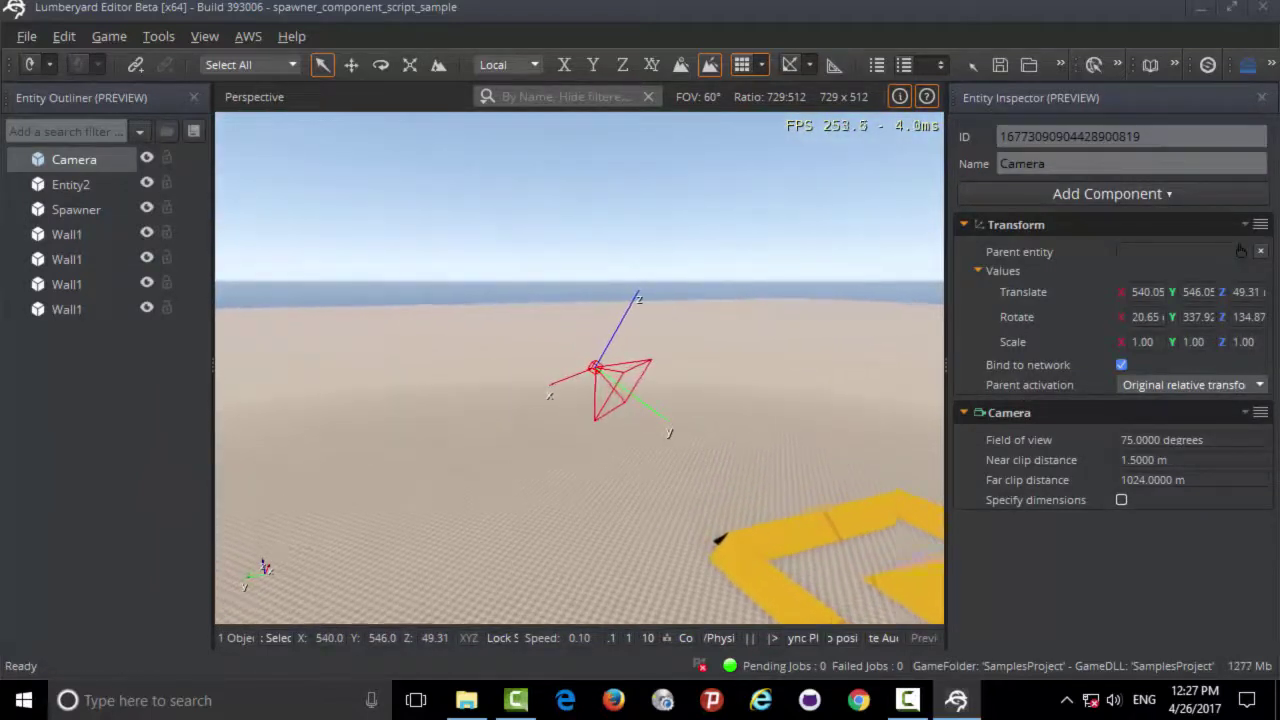
Frame the yellow-walled enclosure, run the level with Ctrl+G, then exit game mode
key(w)
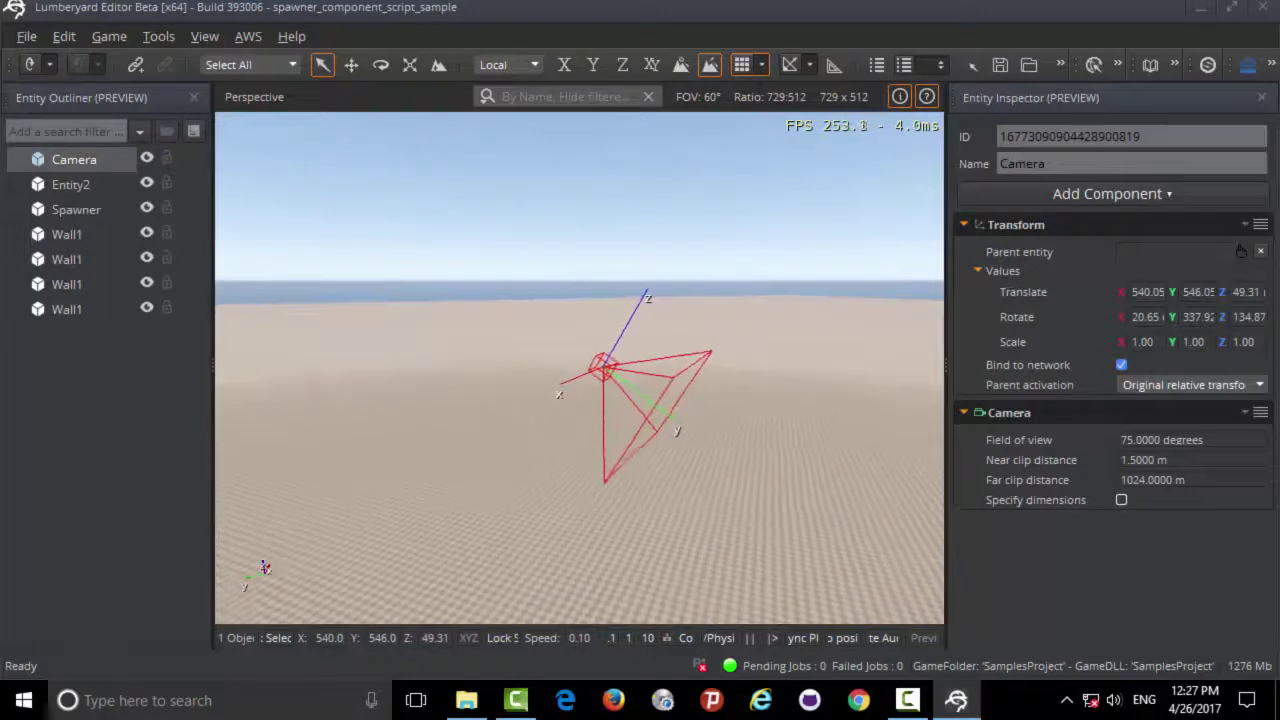
key(w)
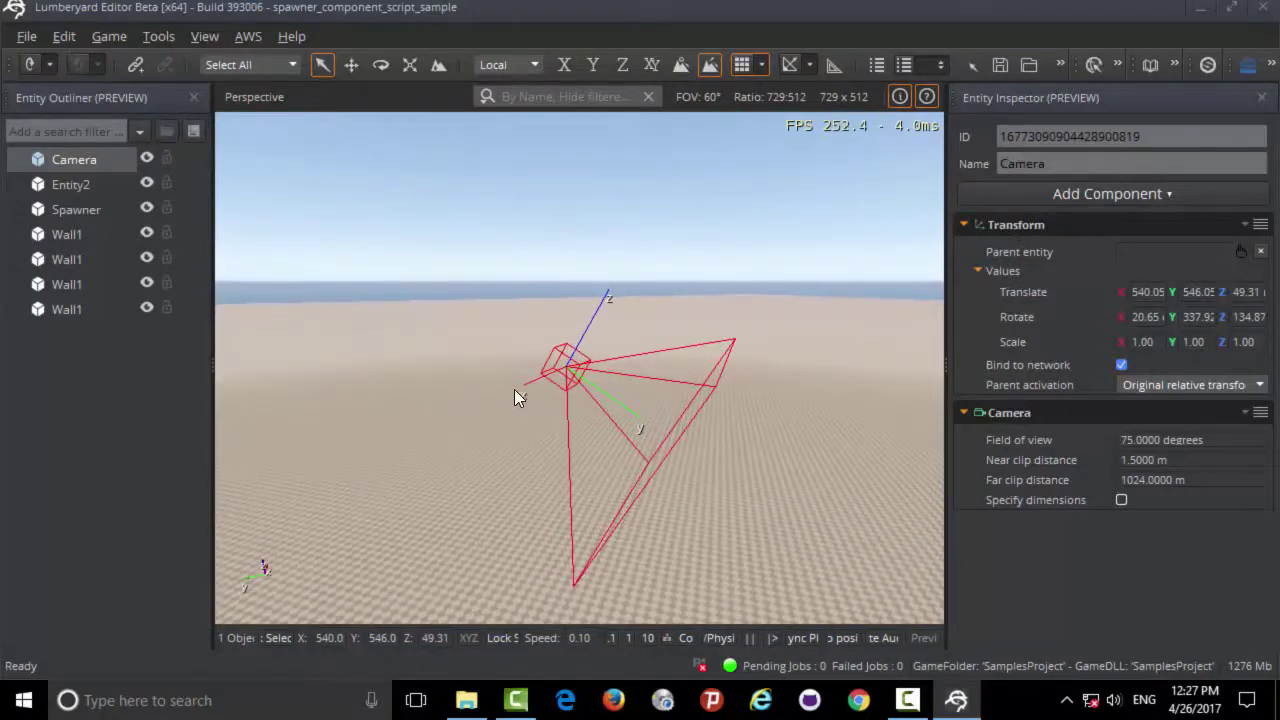
right_drag(514, 397, 600, 460)
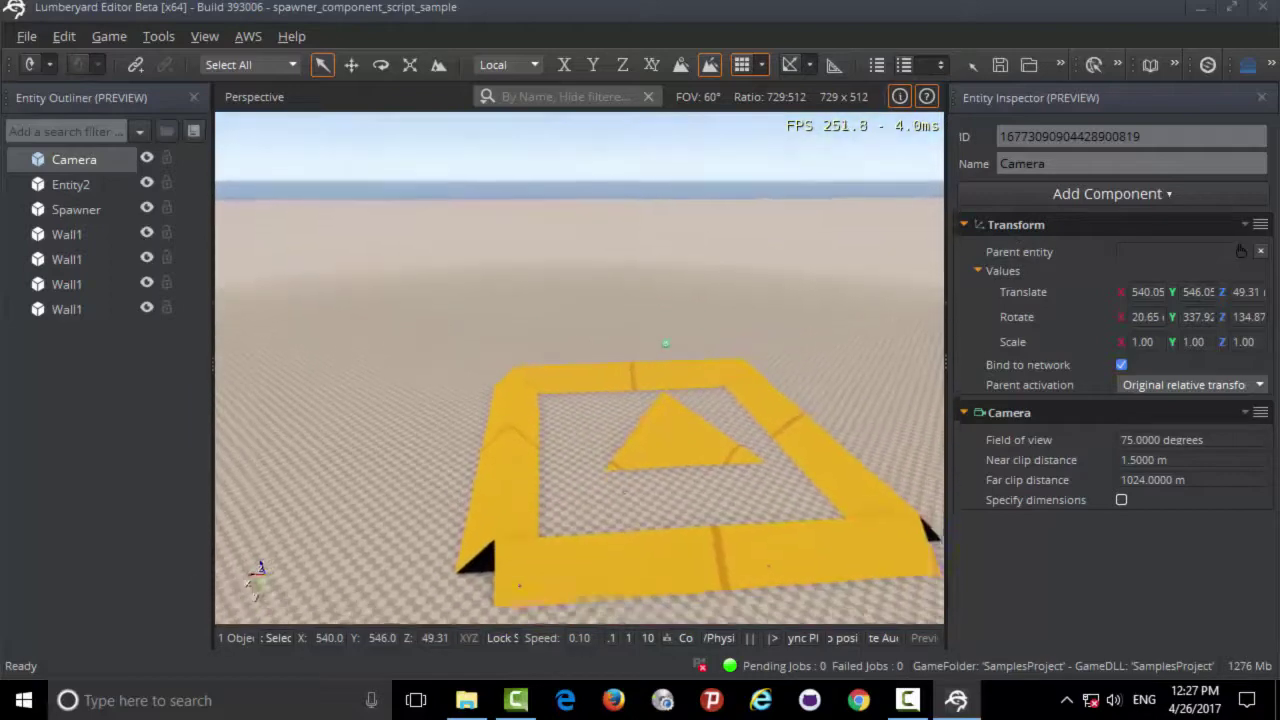
right_drag(514, 395, 514, 395)
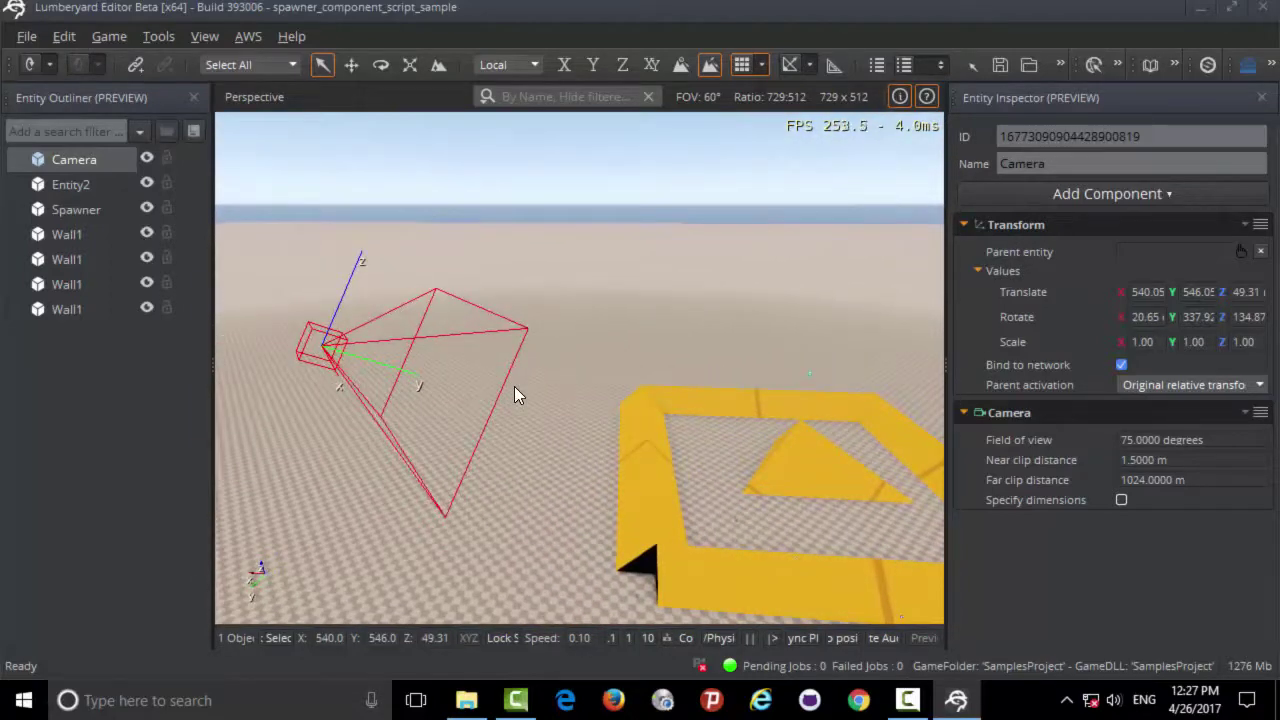
key(ctrl+g)
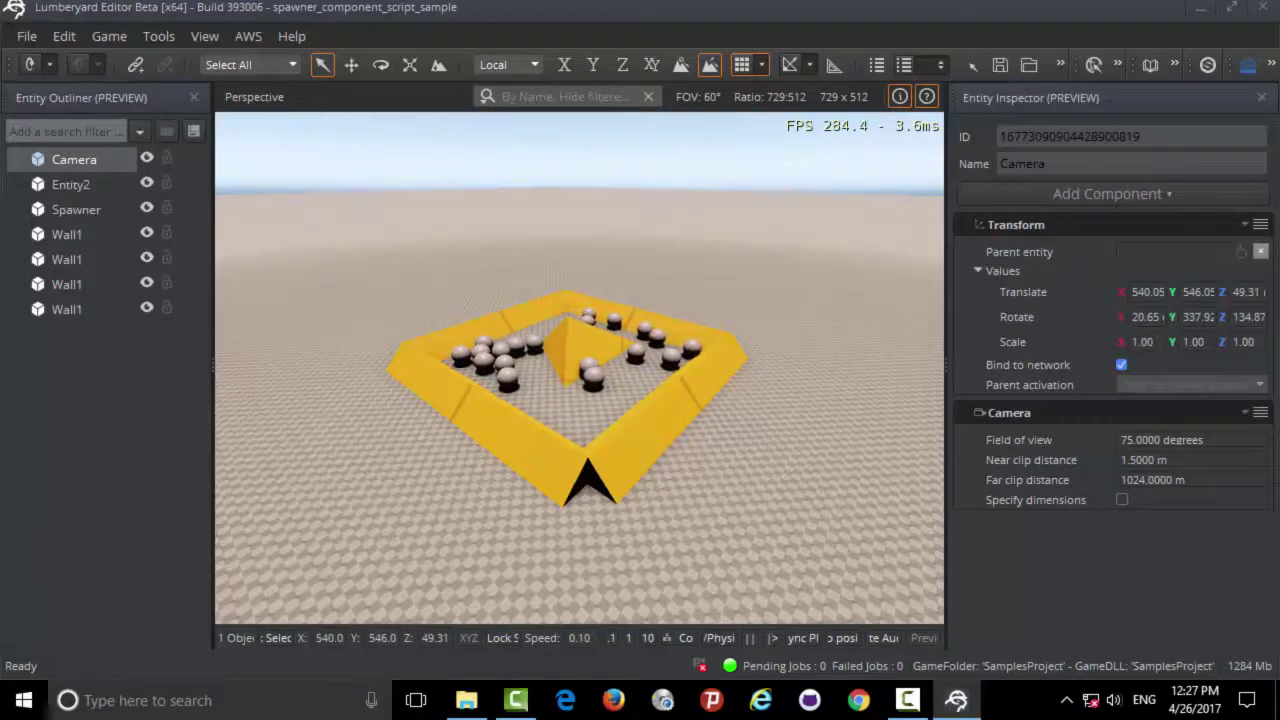
key(Escape)
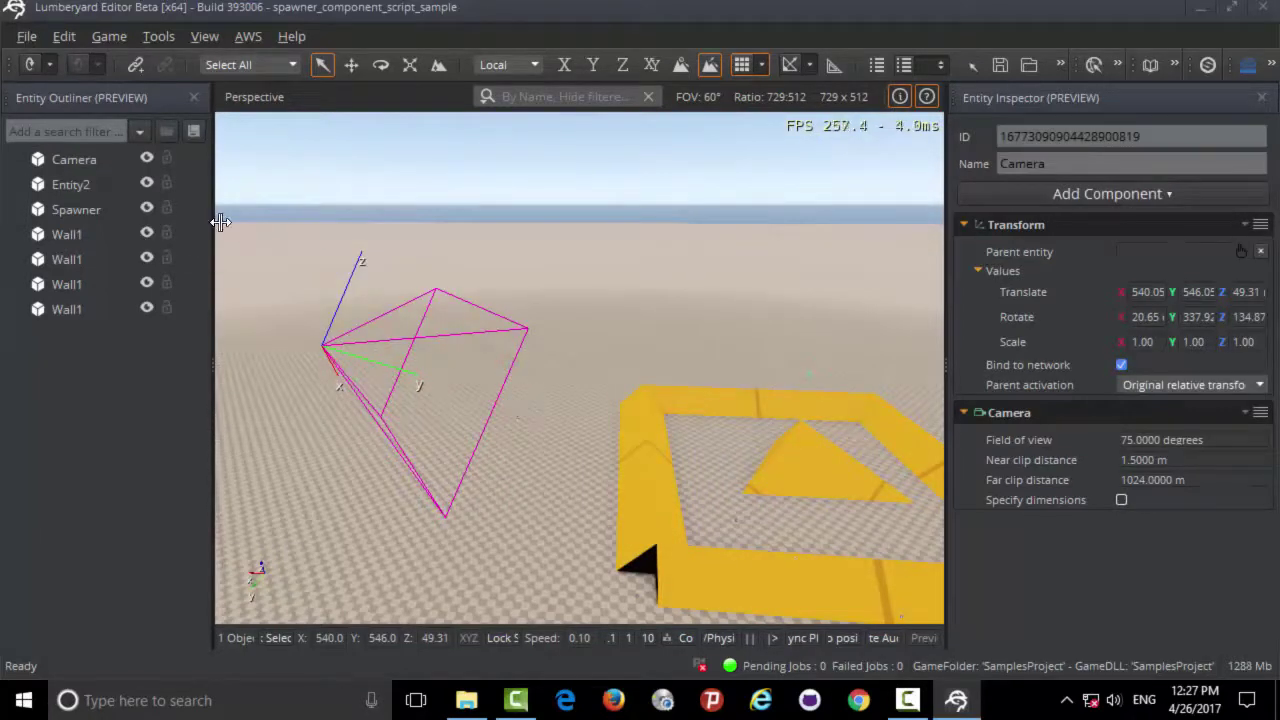
Select the Spawner entity and open its spawnerscriptsample.lua script in the Lua Editor
drag(213, 231, 292, 252)
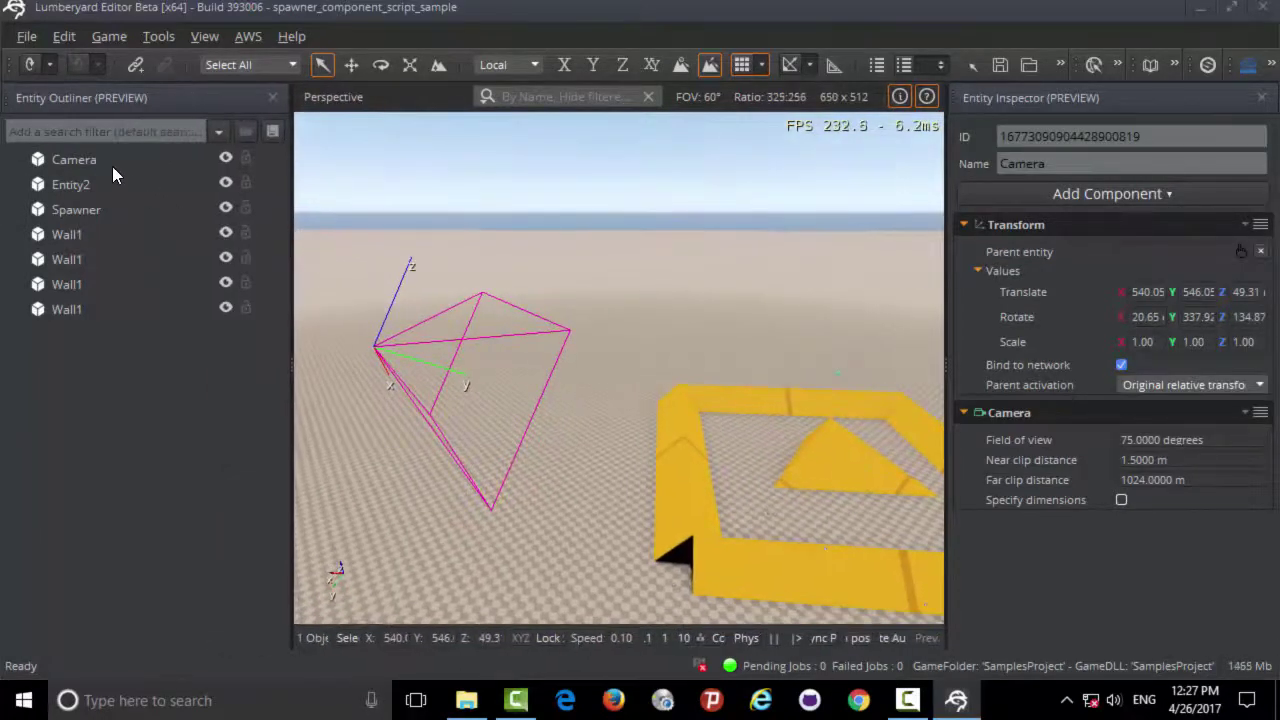
ctrl+click(110, 165)
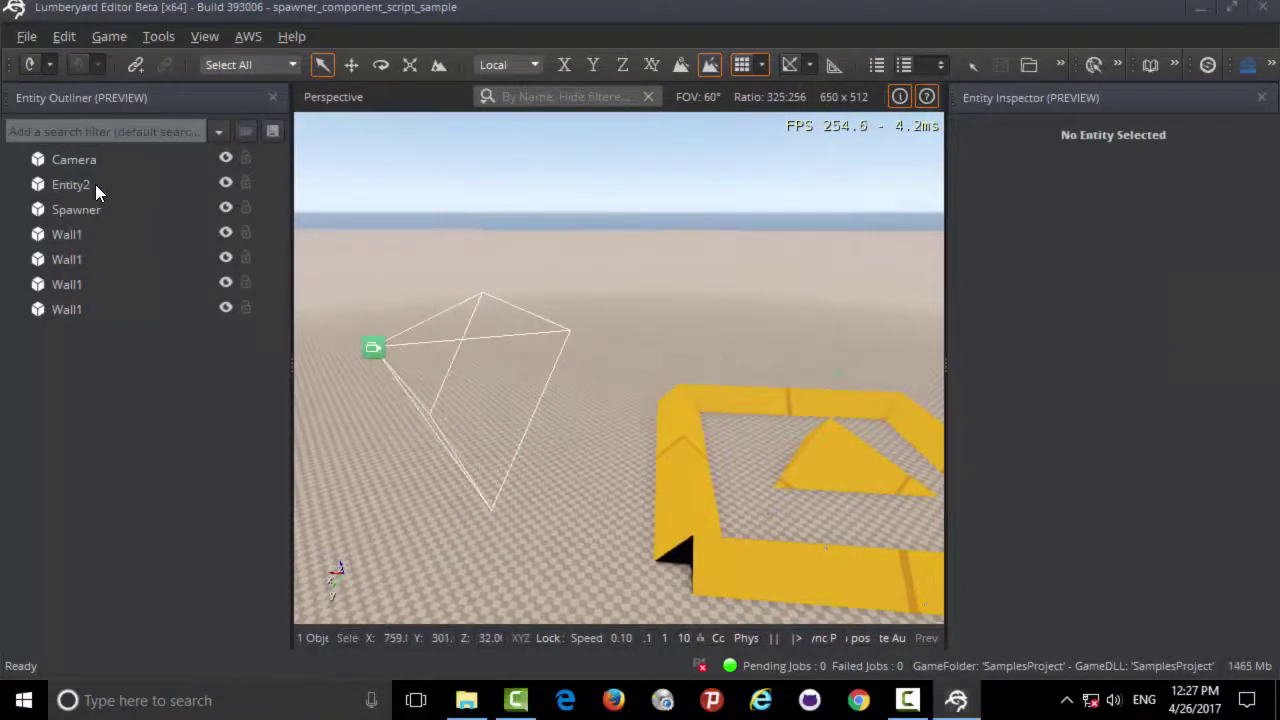
click(95, 184)
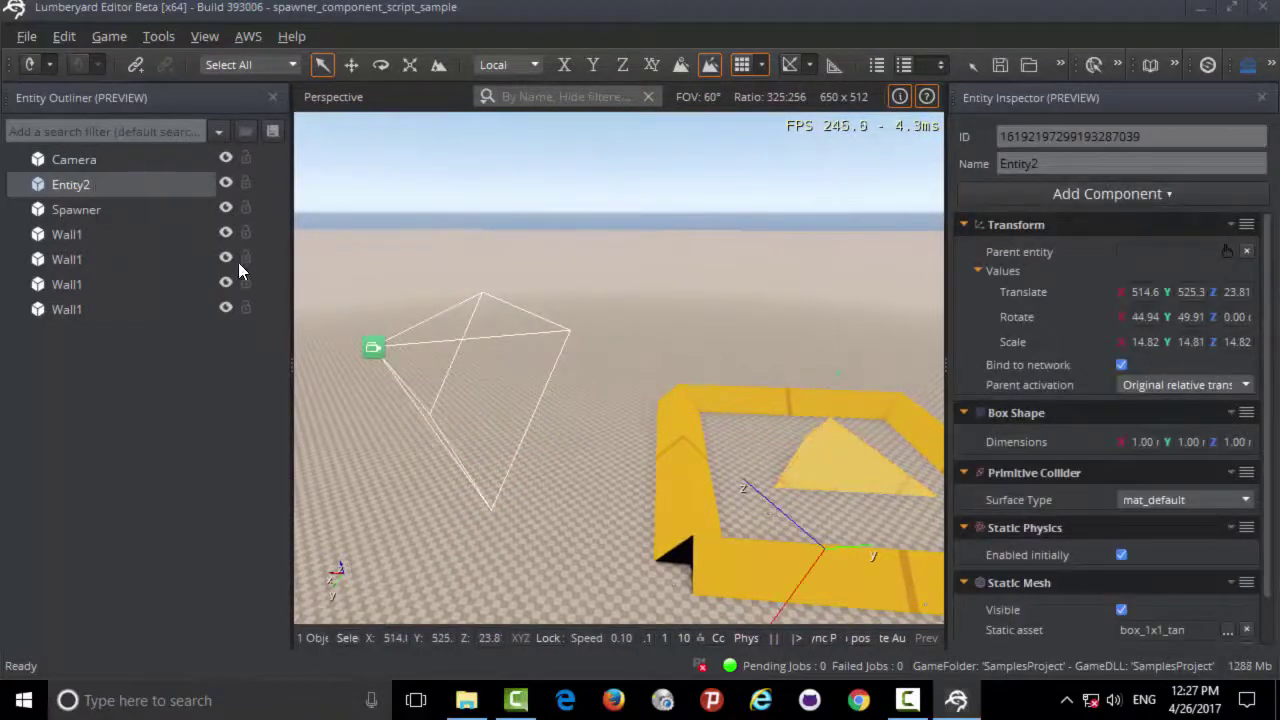
click(101, 214)
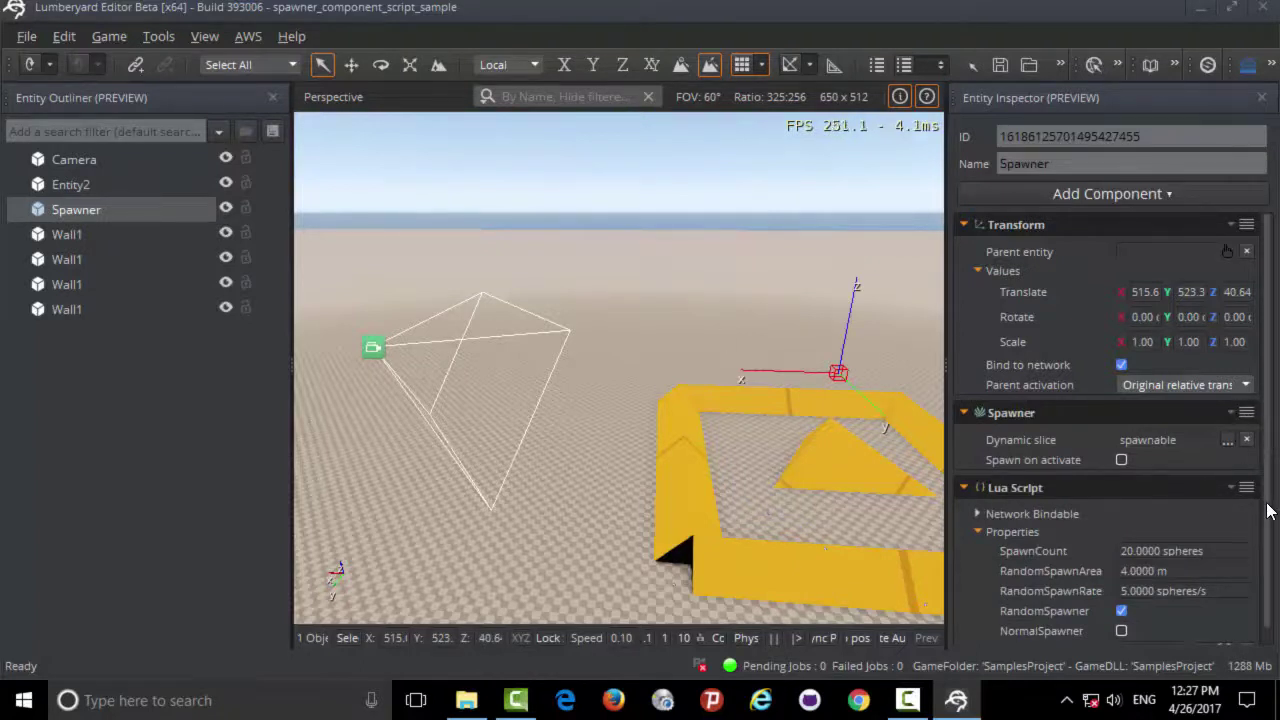
scroll(1267, 511, down, 1)
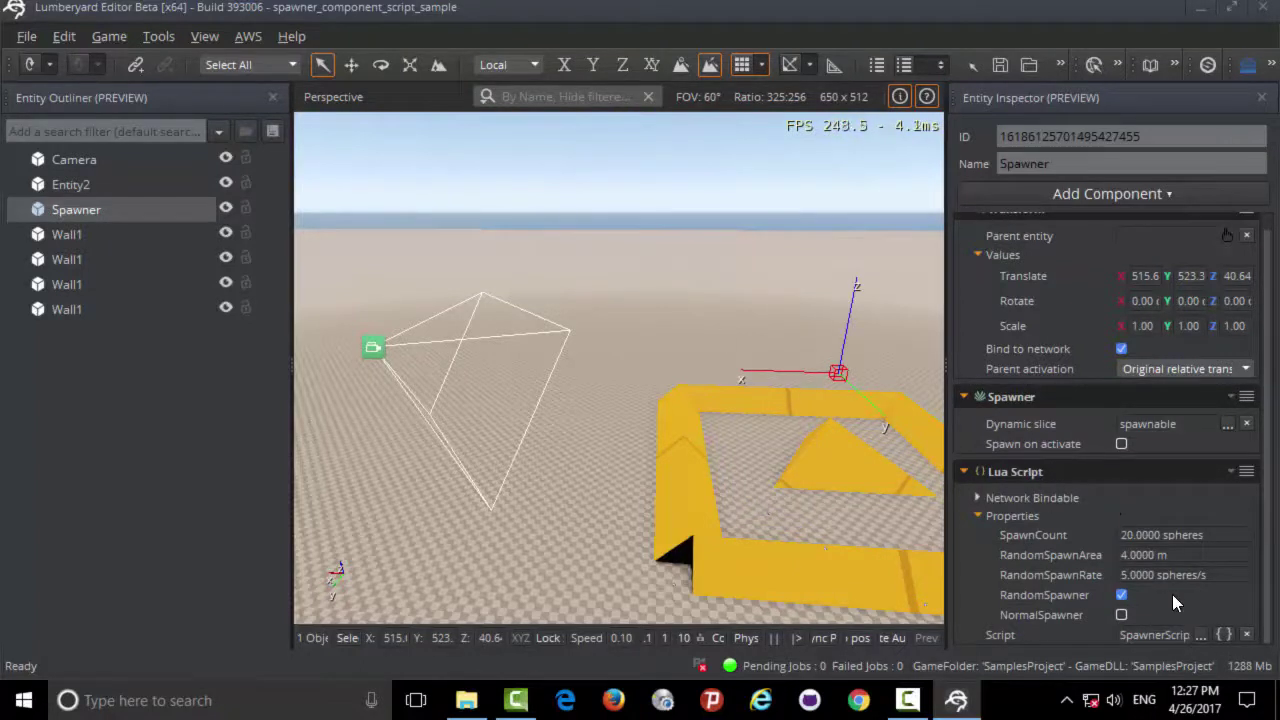
click(1229, 635)
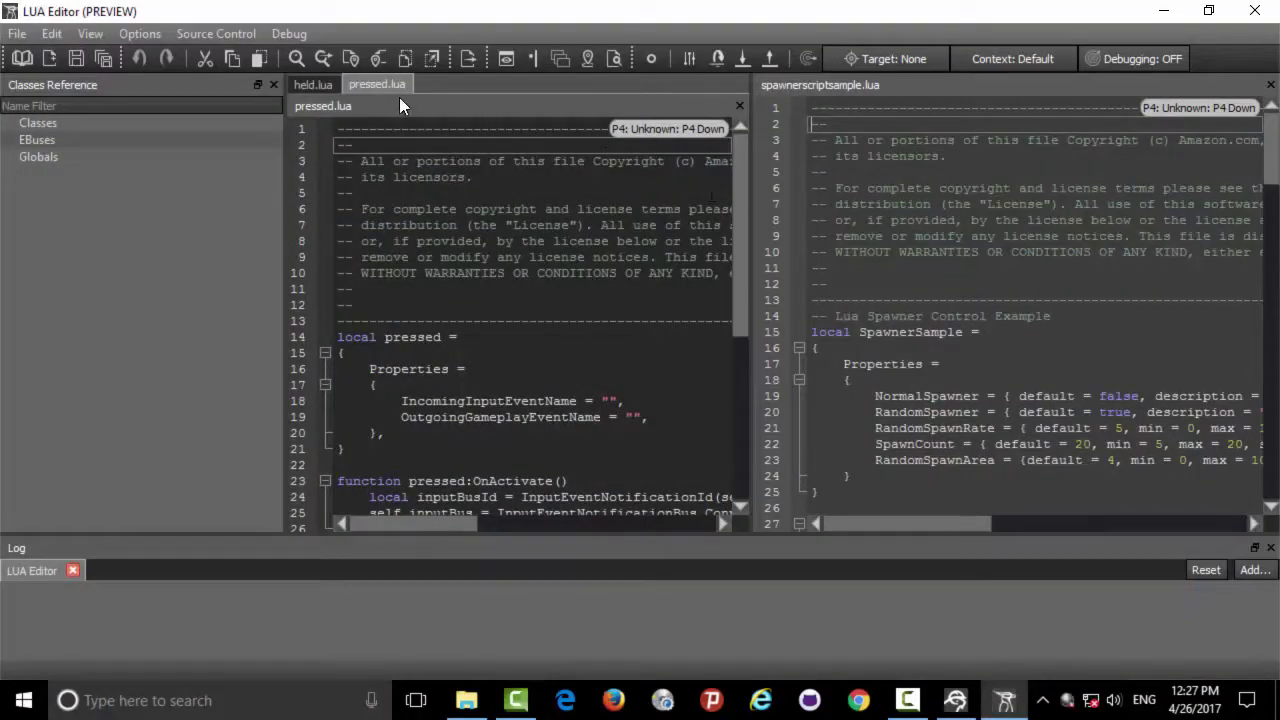
Close pressed.lua and held.lua, read through spawnerscriptsample.lua, then return to the main editor
click(740, 103)
click(739, 87)
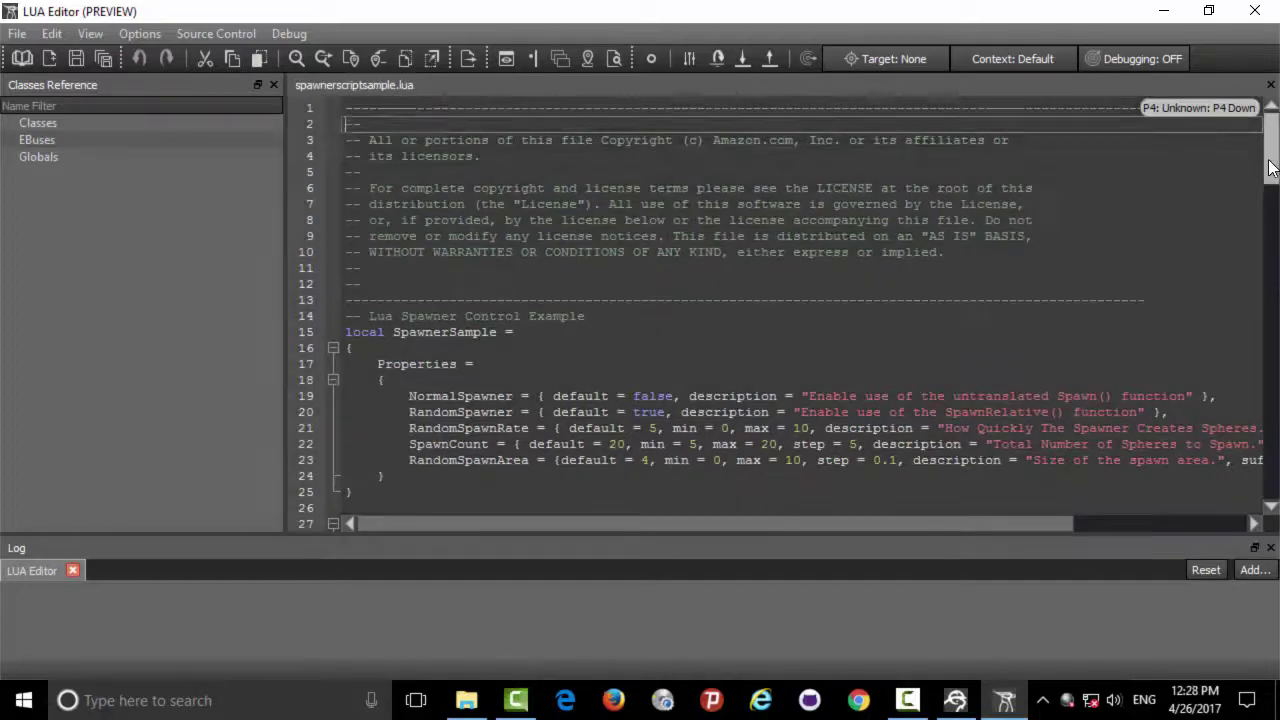
drag(1269, 167, 1243, 488)
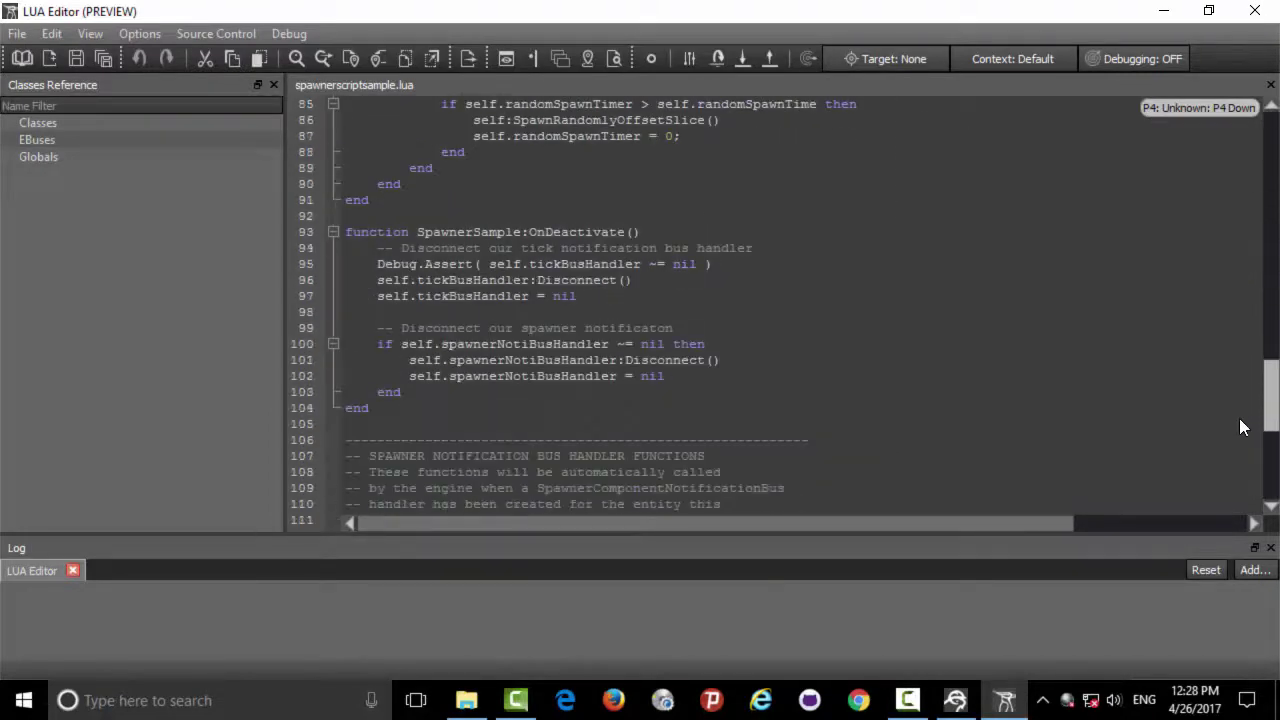
scroll(1243, 496, up, 11)
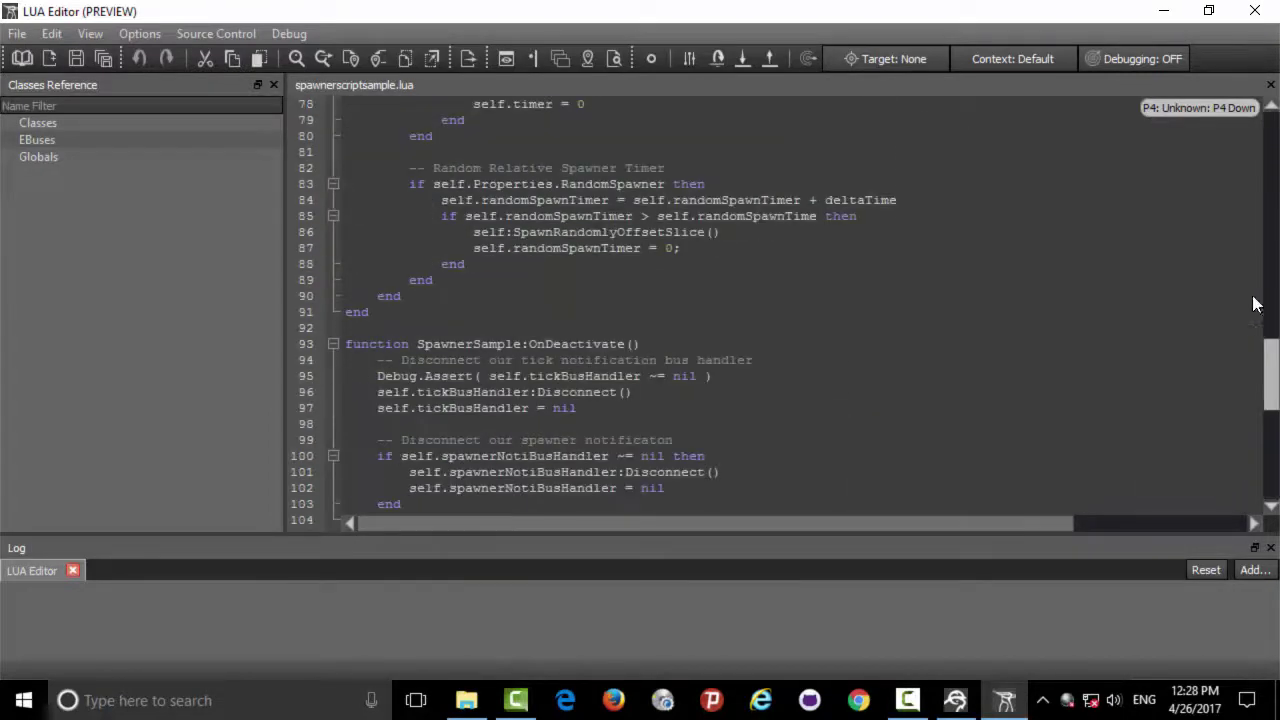
scroll(1170, 430, up, 20)
scroll(1096, 358, up, 3)
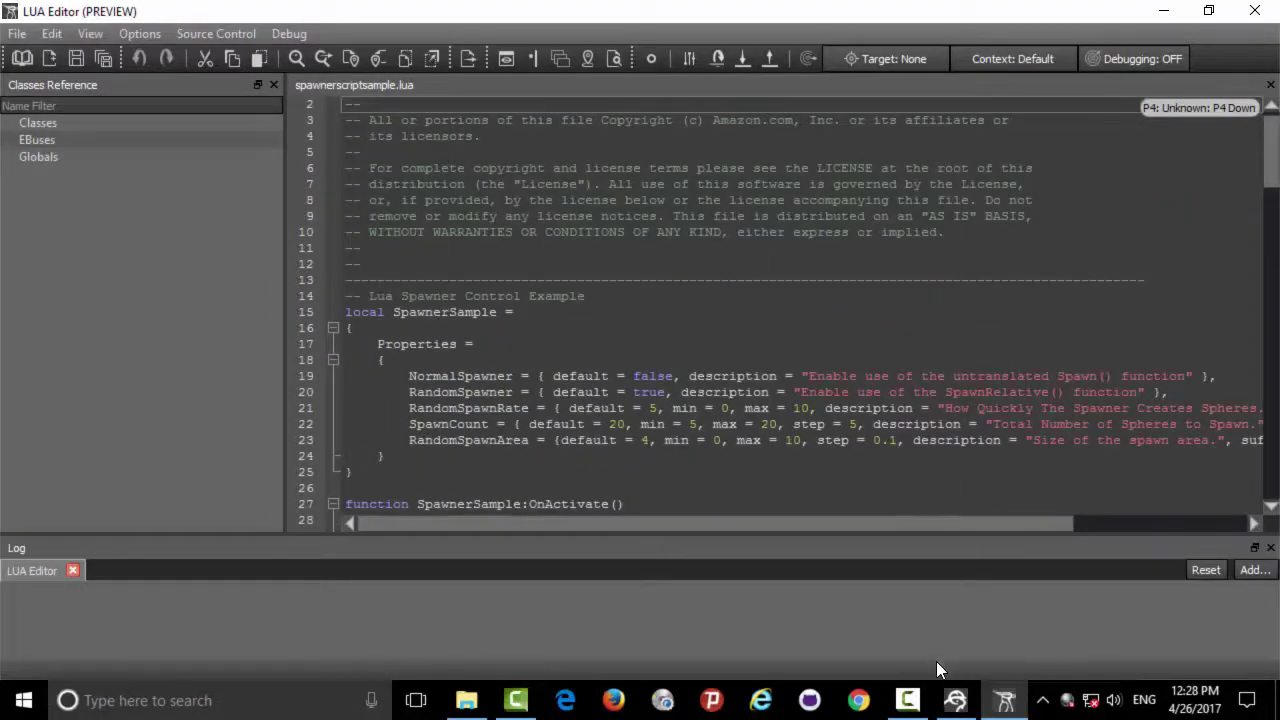
click(960, 694)
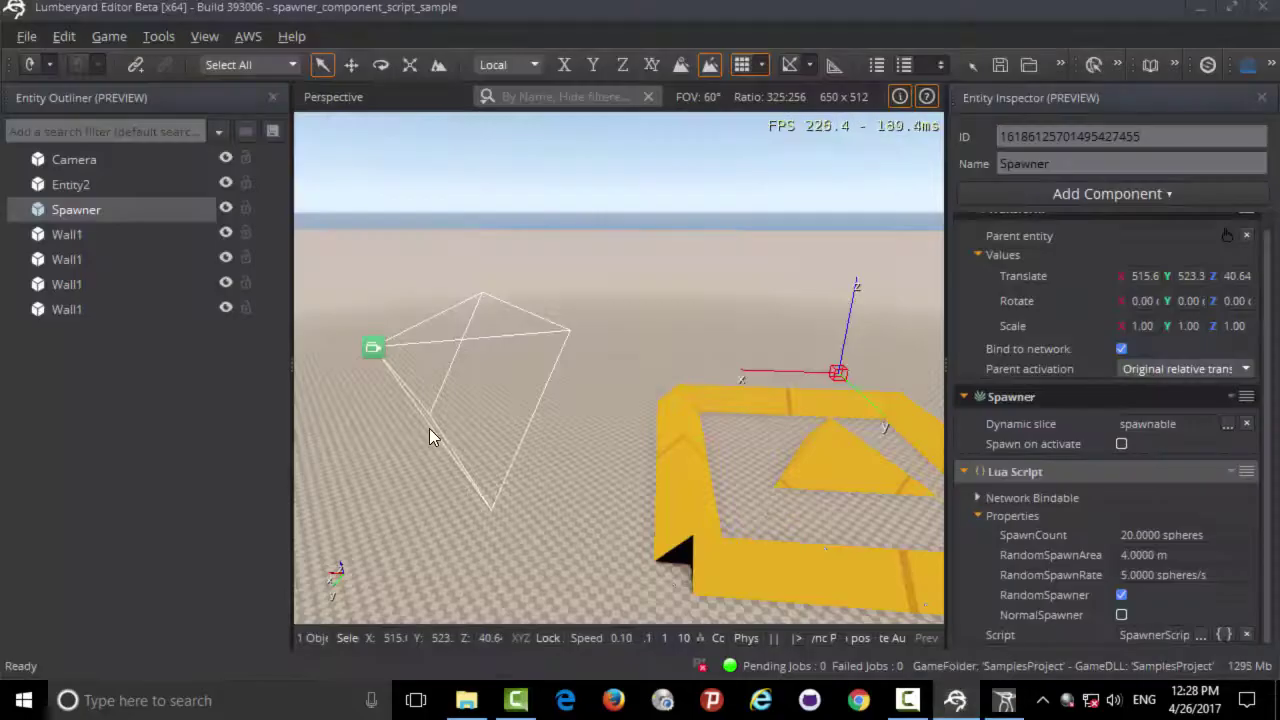
right_drag(482, 443, 470, 430)
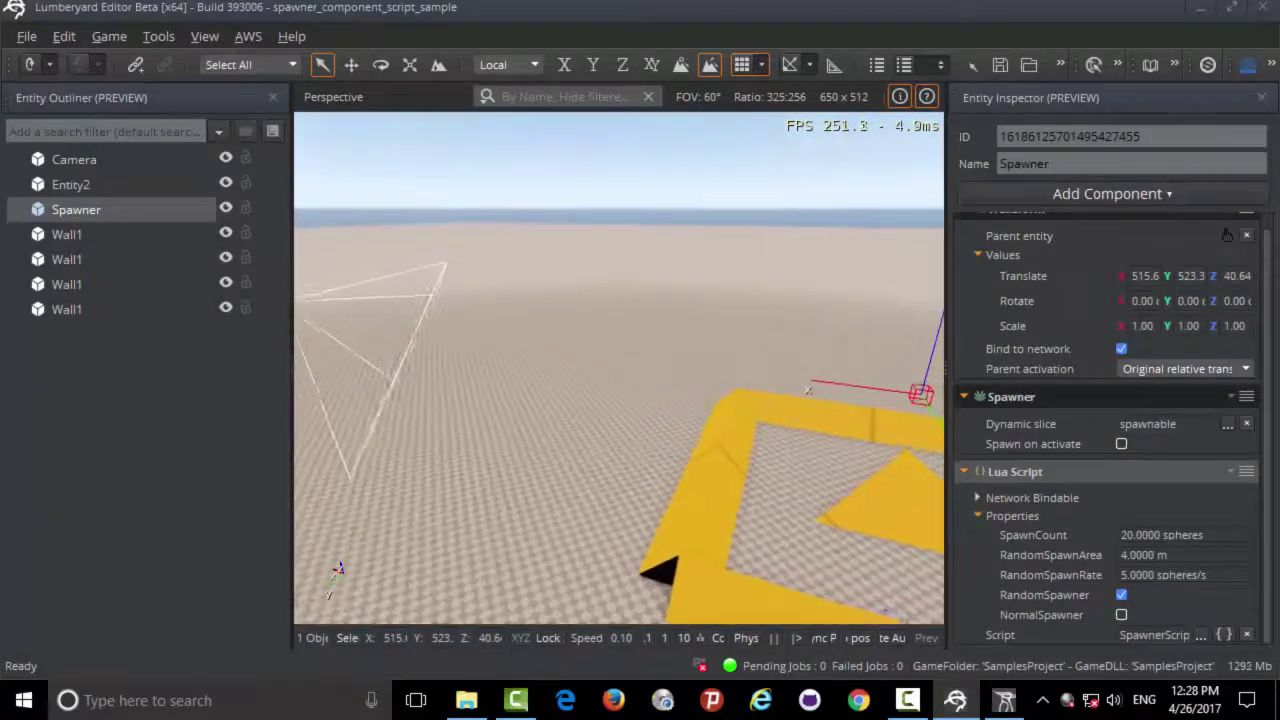
mouse_move(470, 430)
right_down()
mouse_move(547, 434)
mouse_move(585, 412)
right_up()
right_click(585, 412)
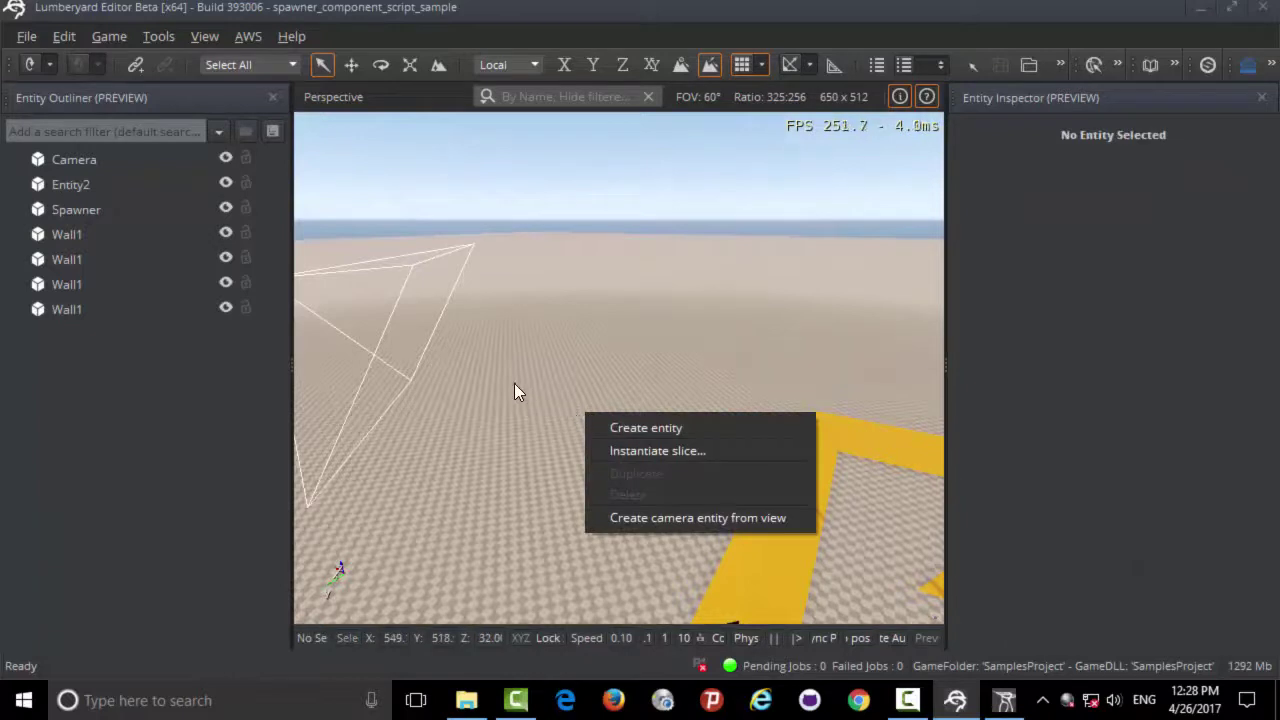
right_drag(566, 345, 645, 340)
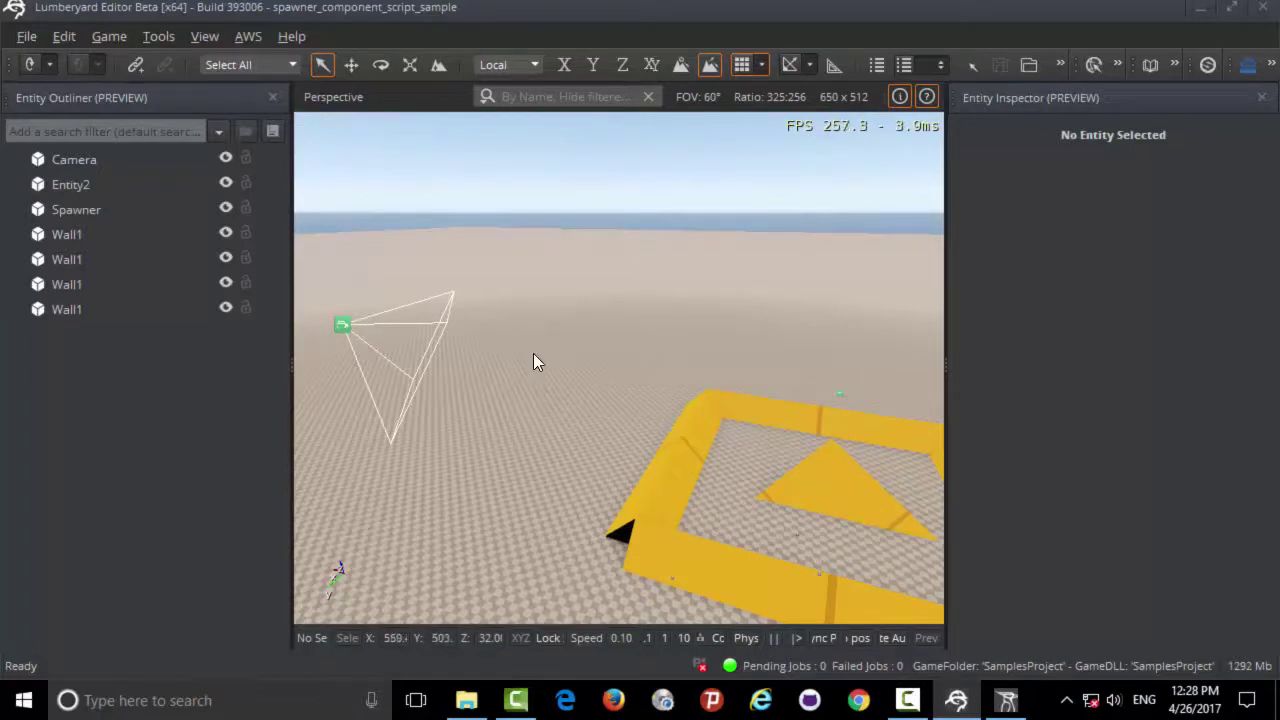
Browse the GettingStartedFiles, Samples and Gems_Samples levels and open start-section09-flowgraph-scripting
click(27, 36)
click(45, 85)
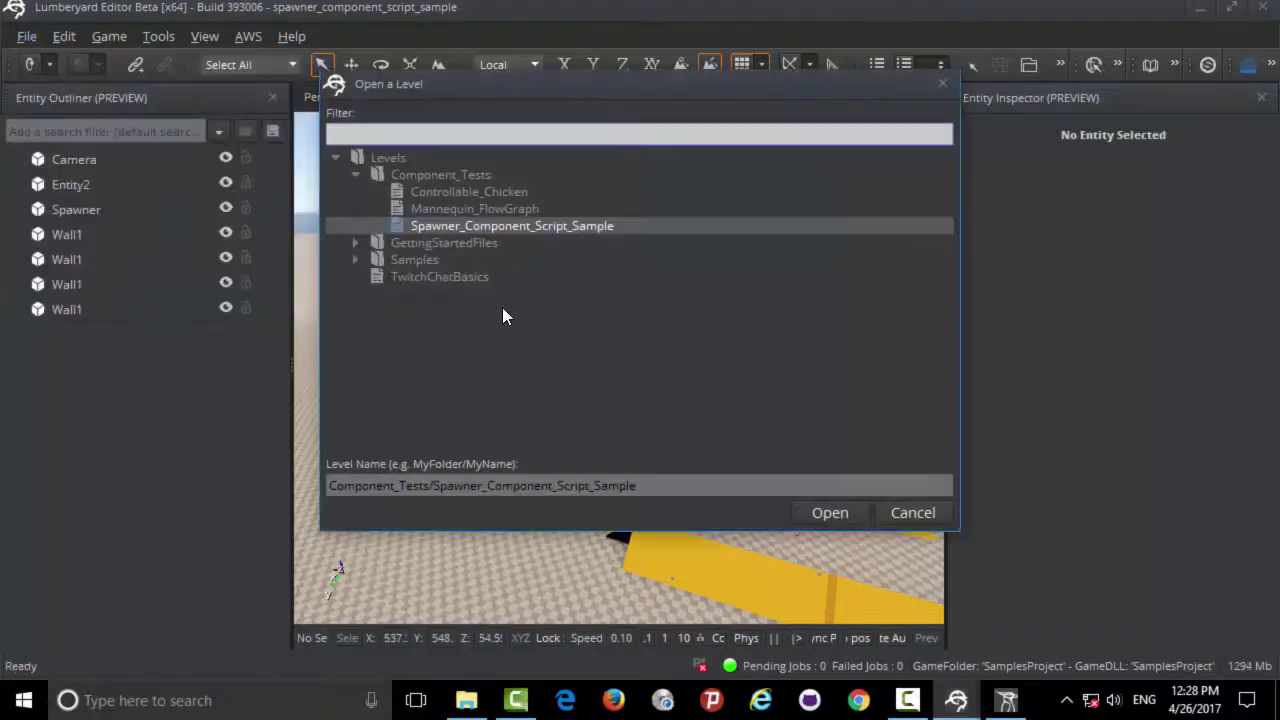
click(355, 243)
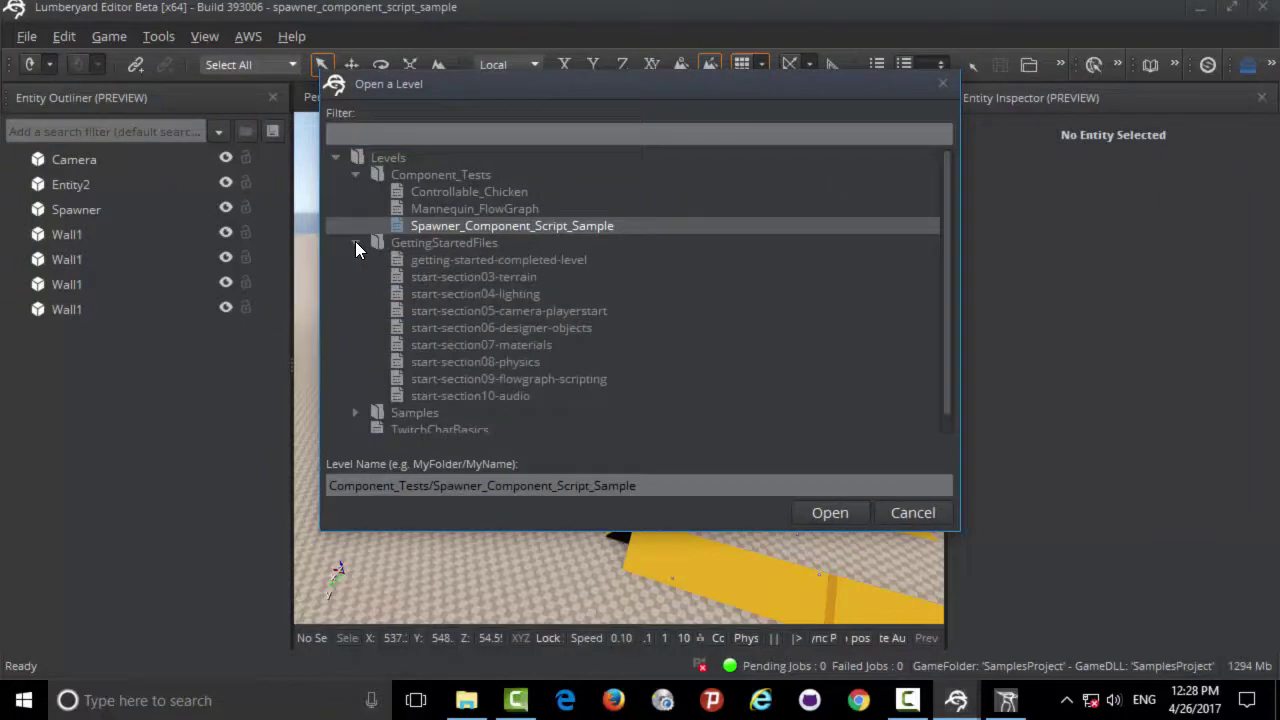
click(356, 412)
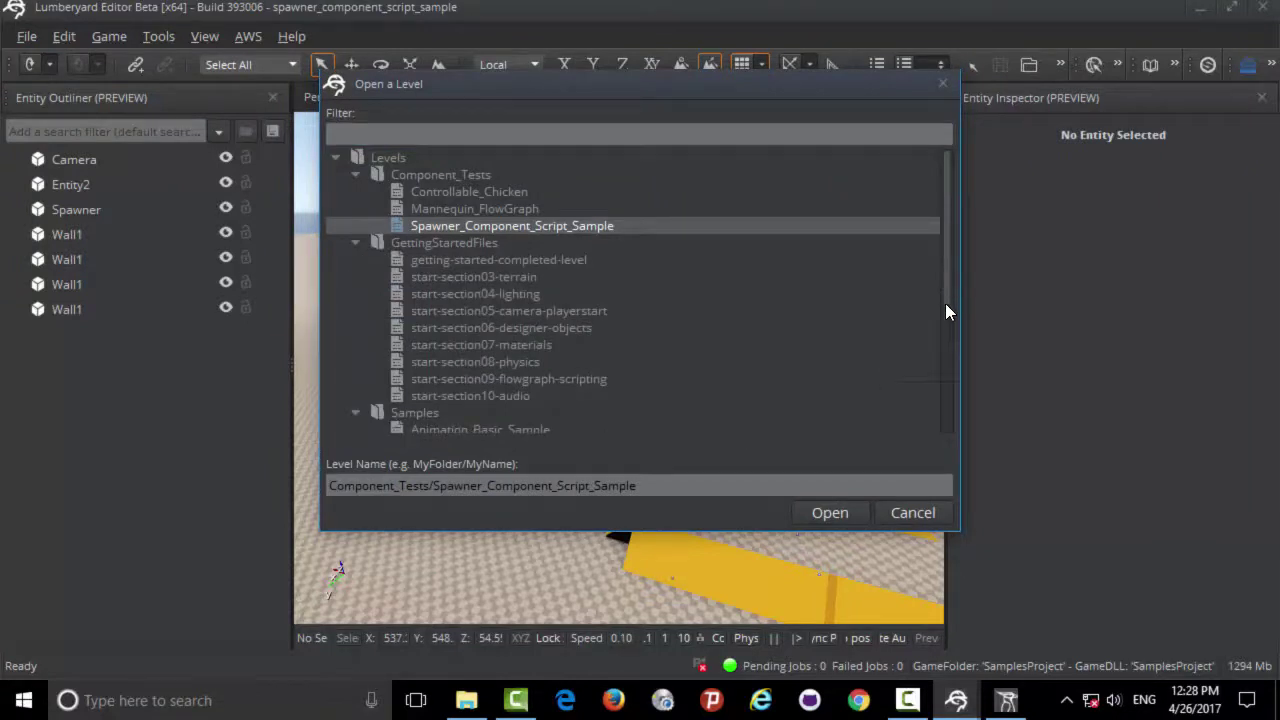
drag(945, 303, 797, 415)
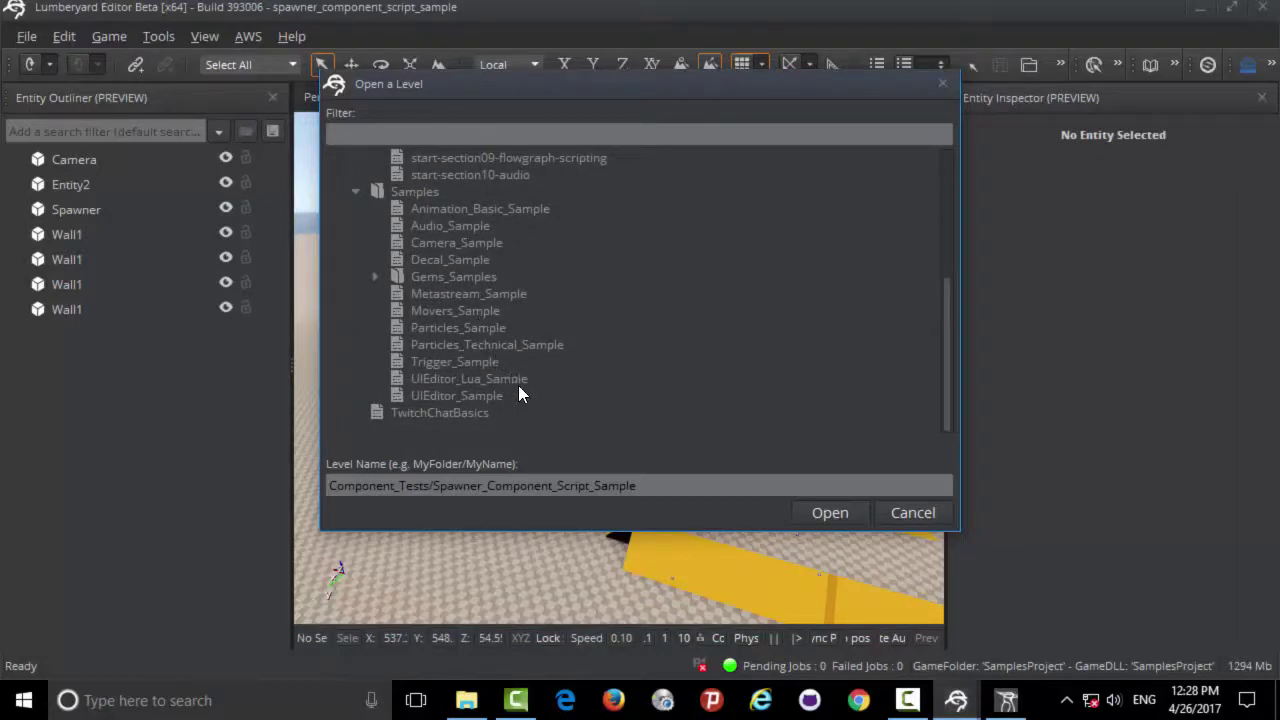
drag(944, 372, 919, 240)
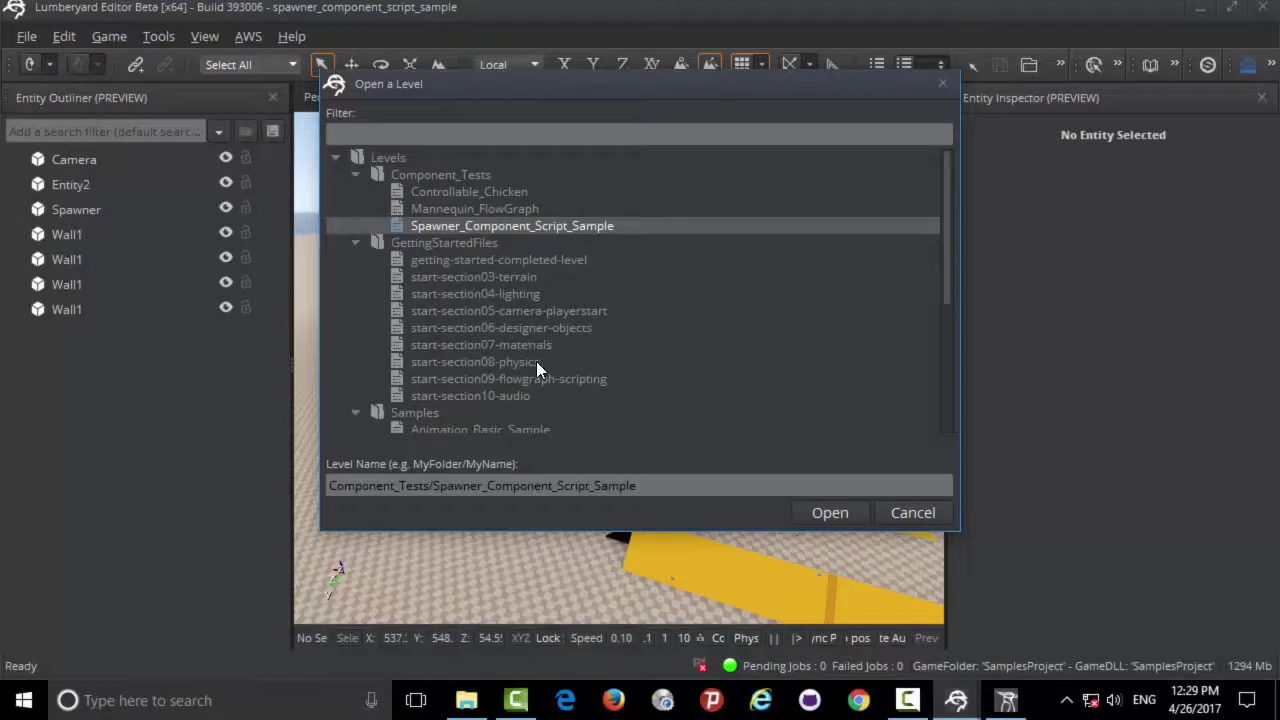
drag(947, 305, 932, 384)
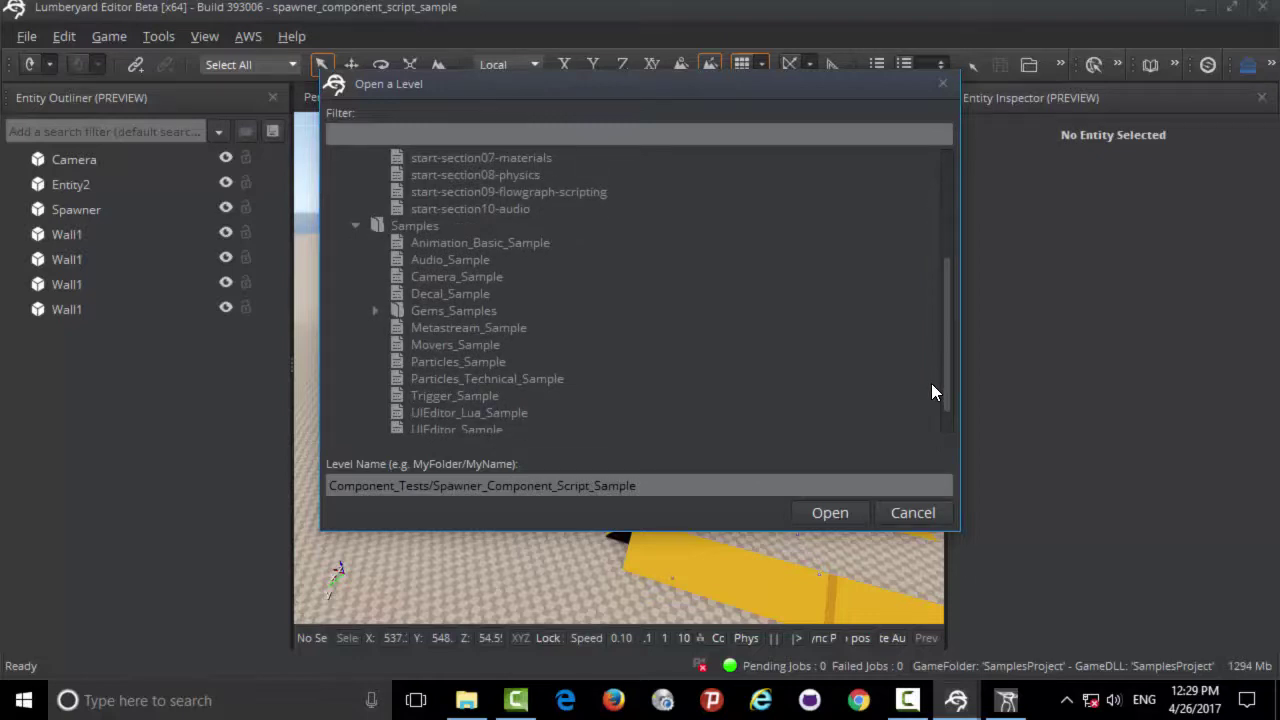
click(373, 311)
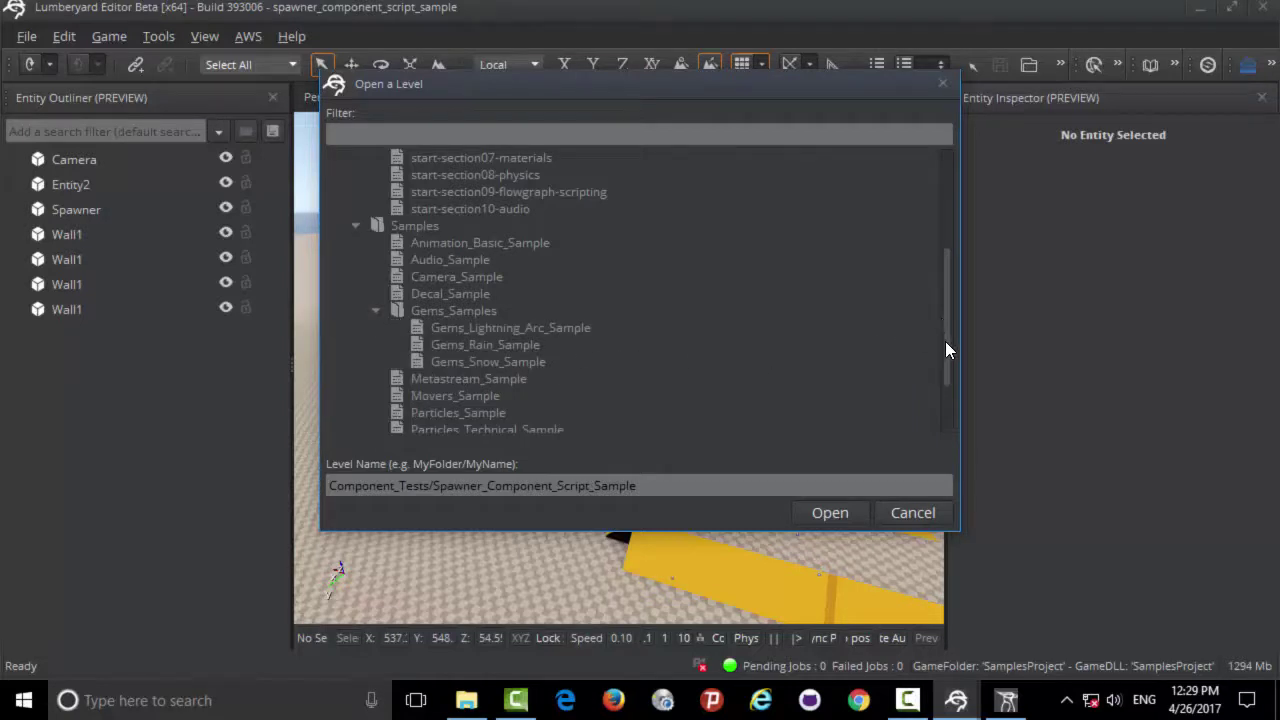
drag(945, 345, 936, 283)
click(542, 311)
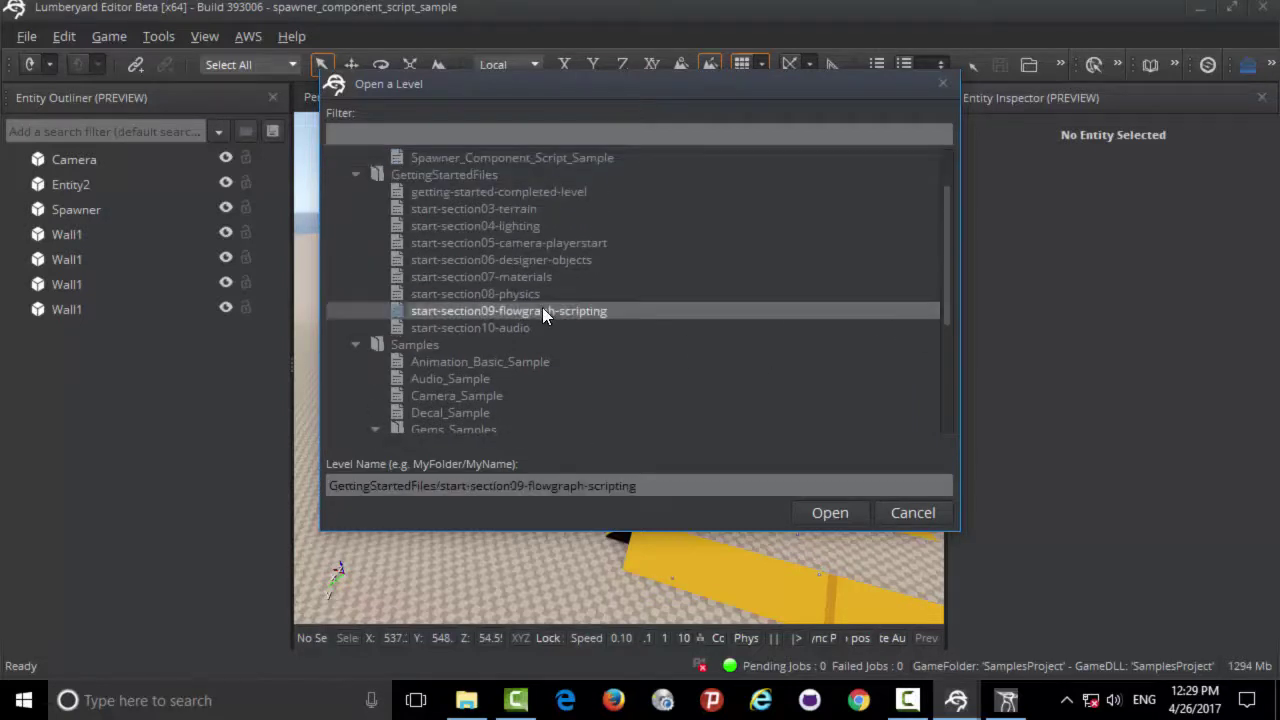
click(839, 512)
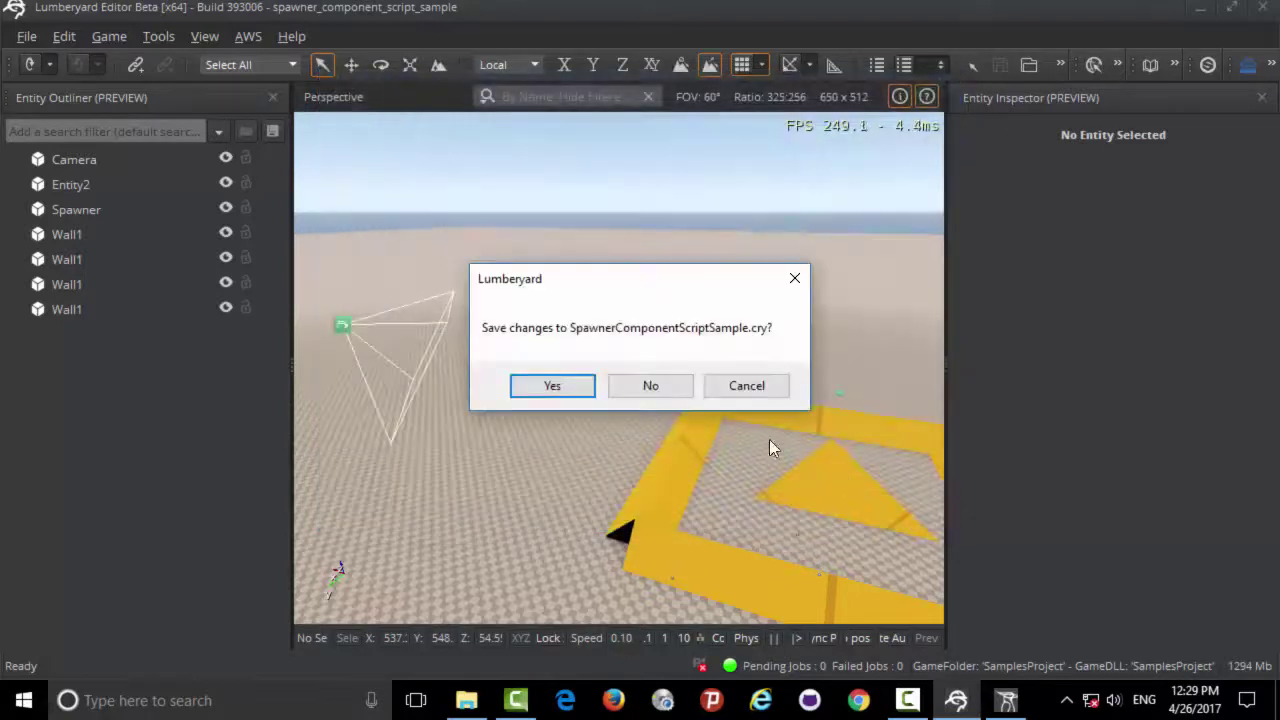
Decline saving the spawner level so start-section09-flowgraph-scripting loads
click(645, 385)
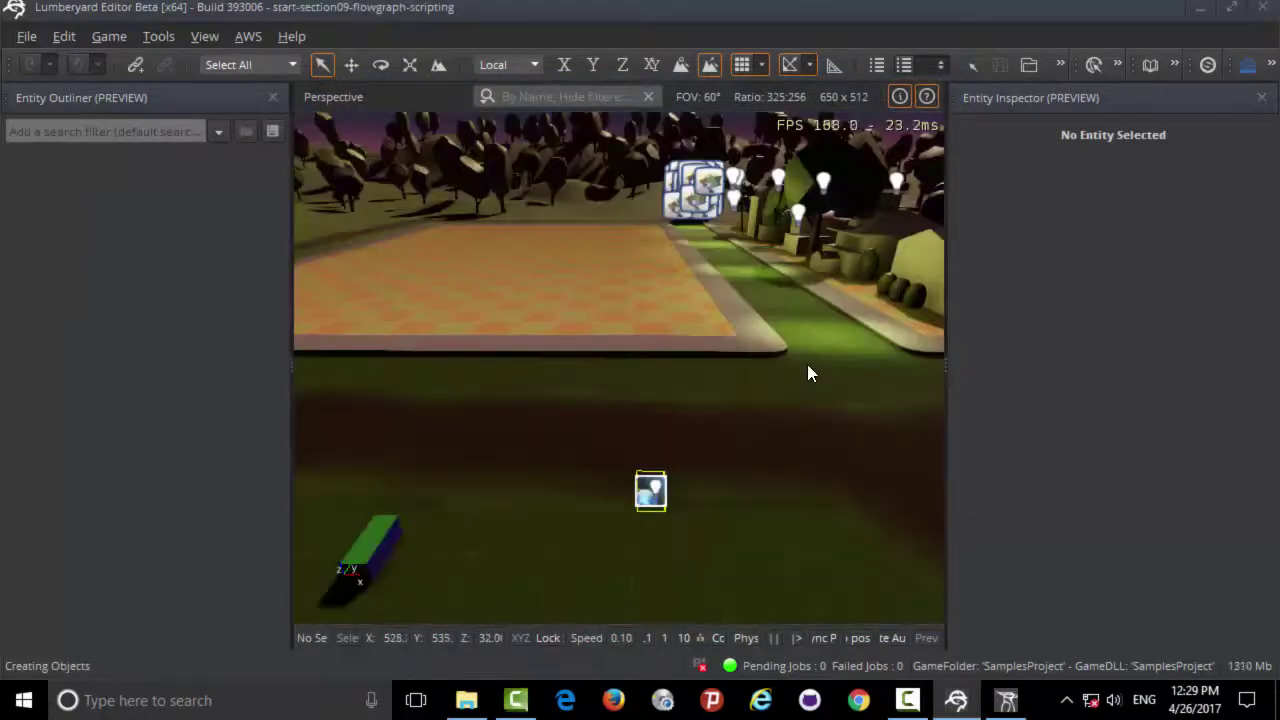
right_click(557, 403)
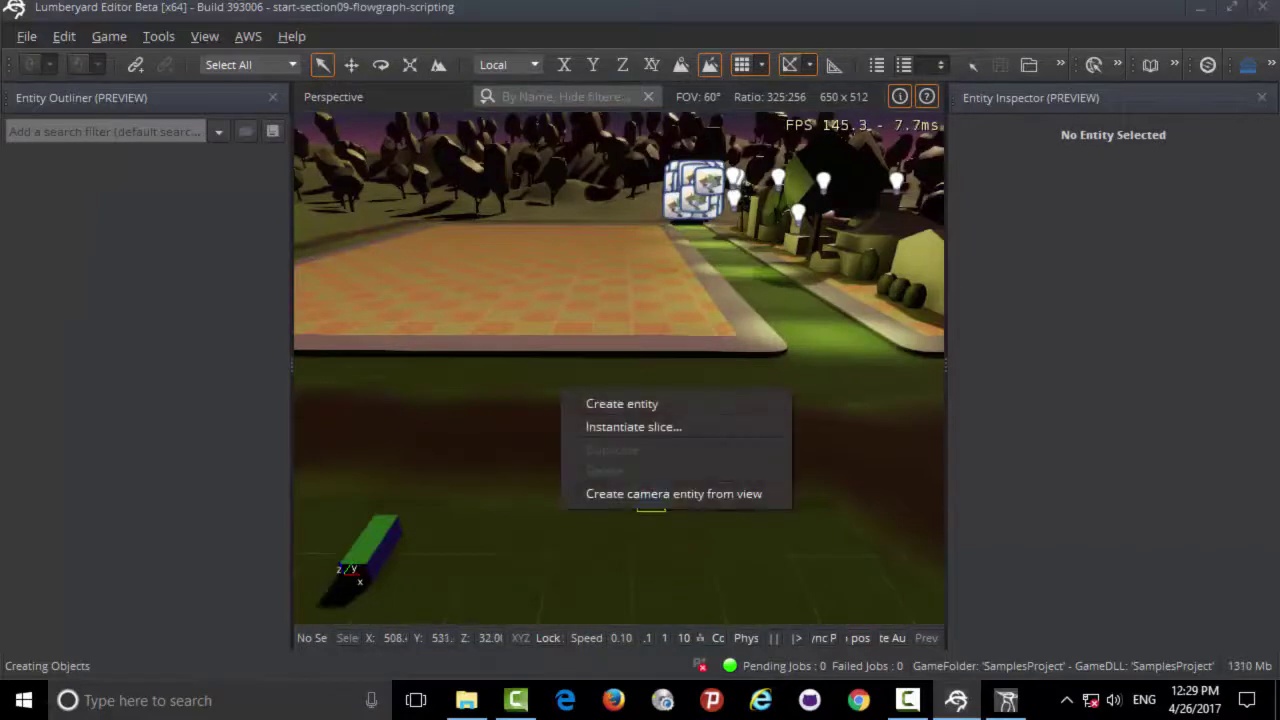
click(524, 396)
Fly the camera forward and tilt it down onto the street
mouse_move(524, 396)
right_down()
mouse_move(540, 396)
mouse_move(540, 370)
right_up()
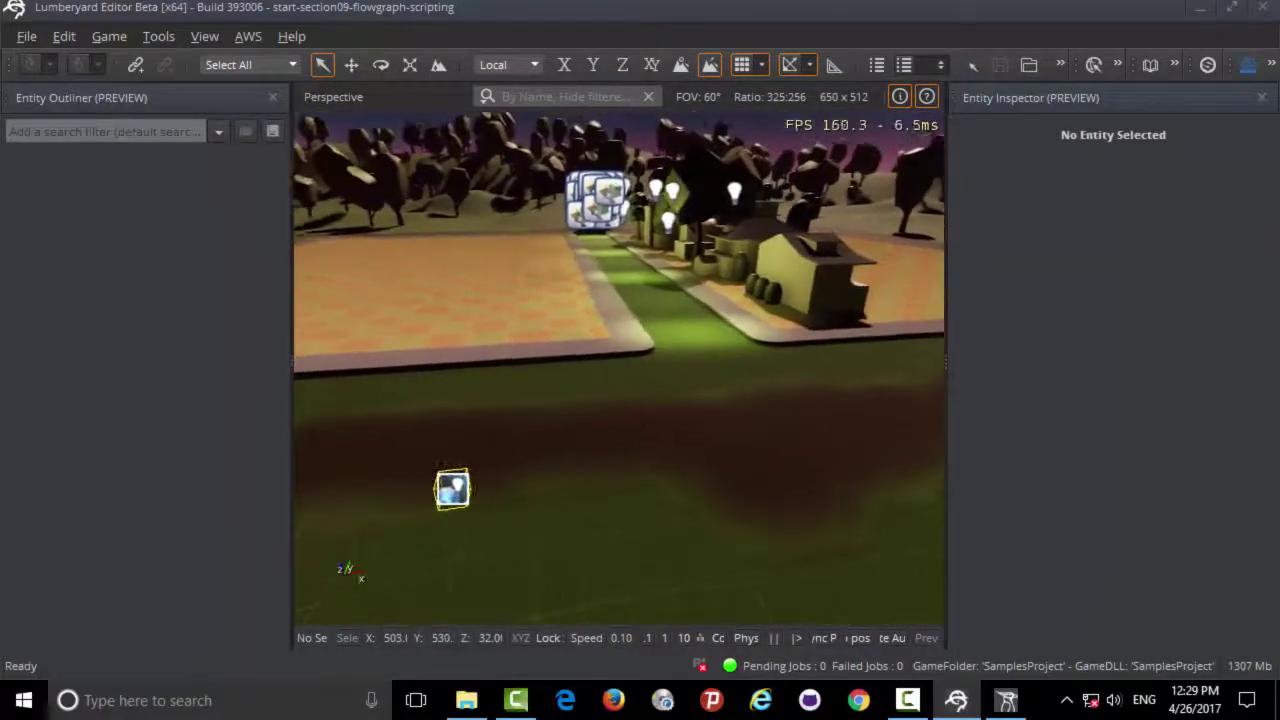
key(w)
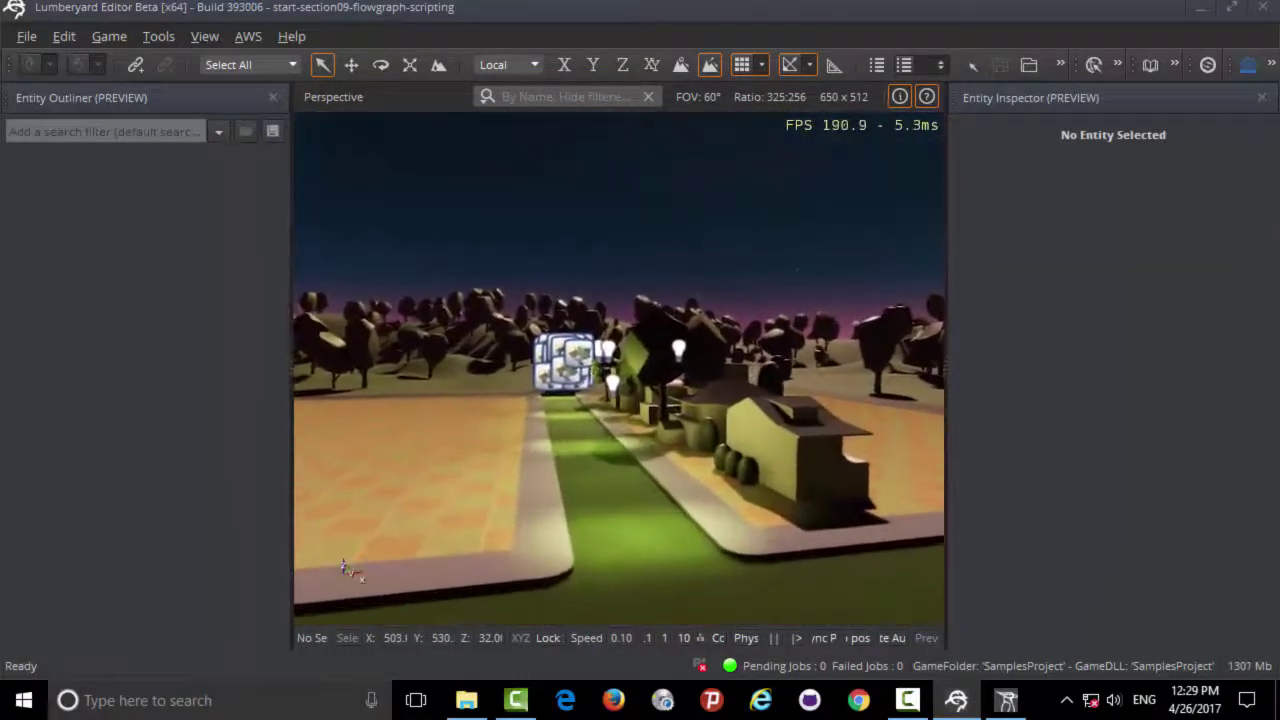
key(w)
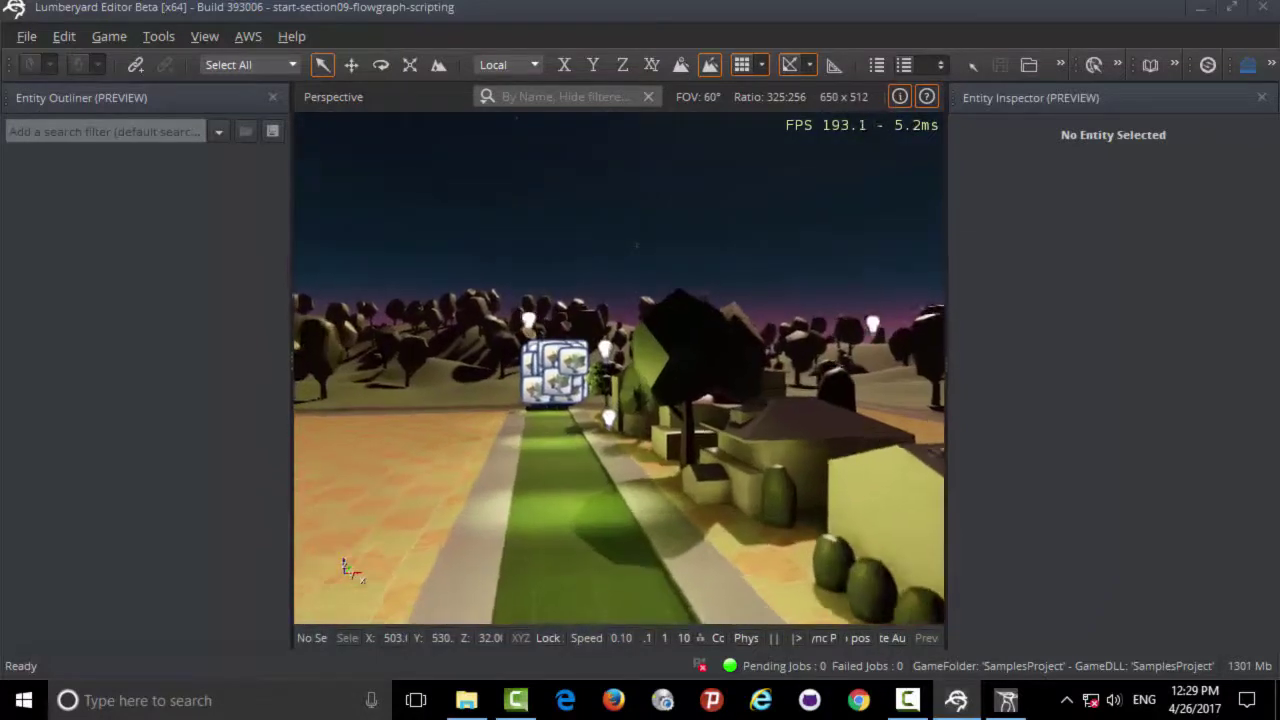
right_drag(540, 370, 491, 396)
right_click(541, 519)
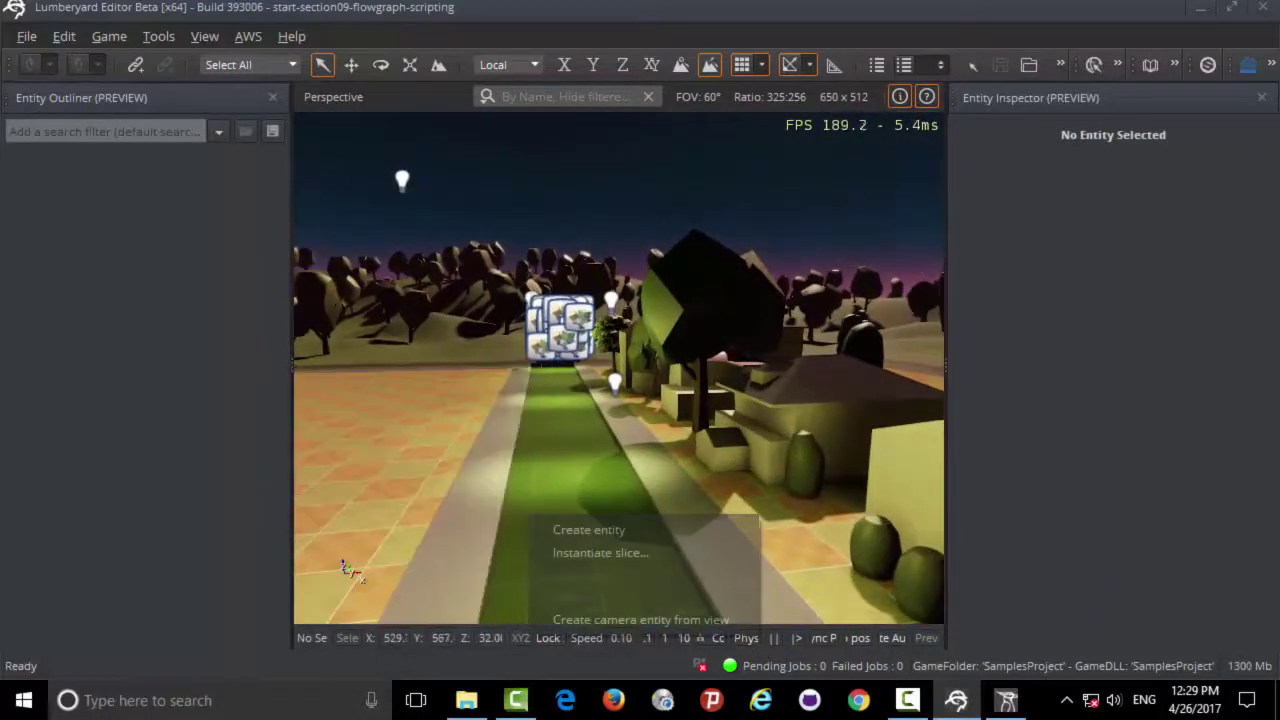
Create Entity179 on the street and give it a Flow Graph (LEGACY) component with a graph entry
click(585, 527)
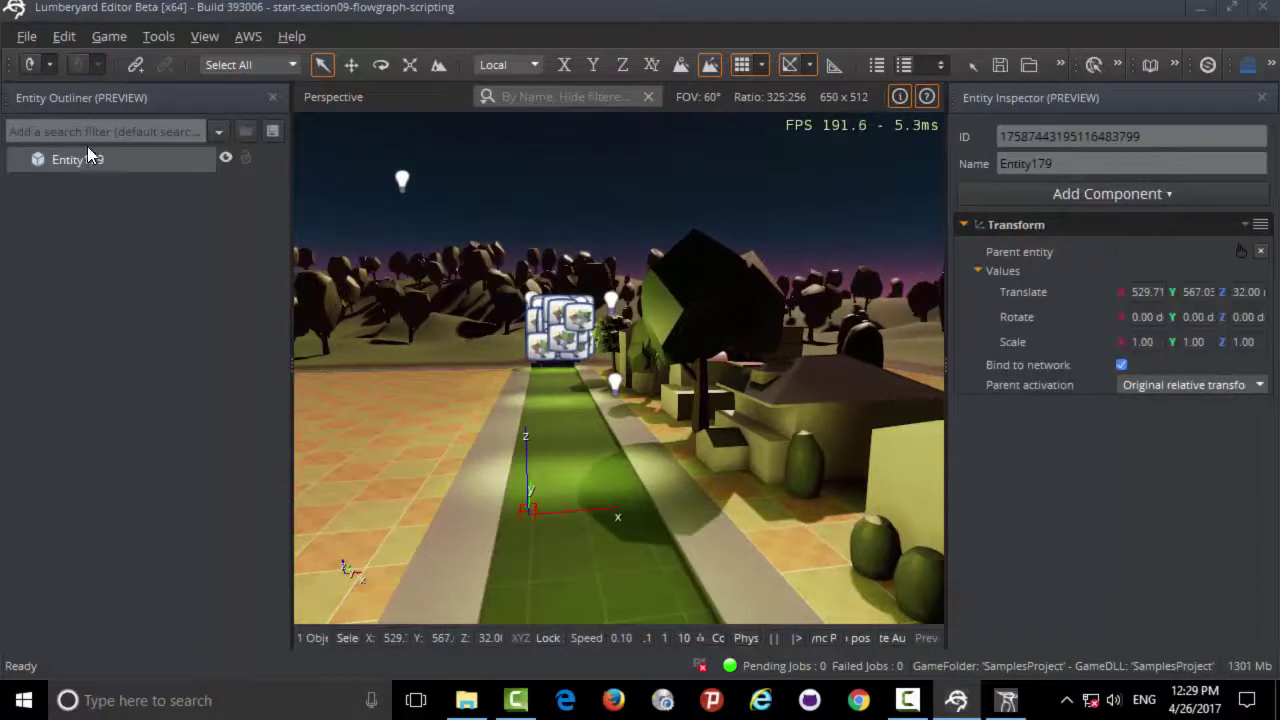
click(1040, 194)
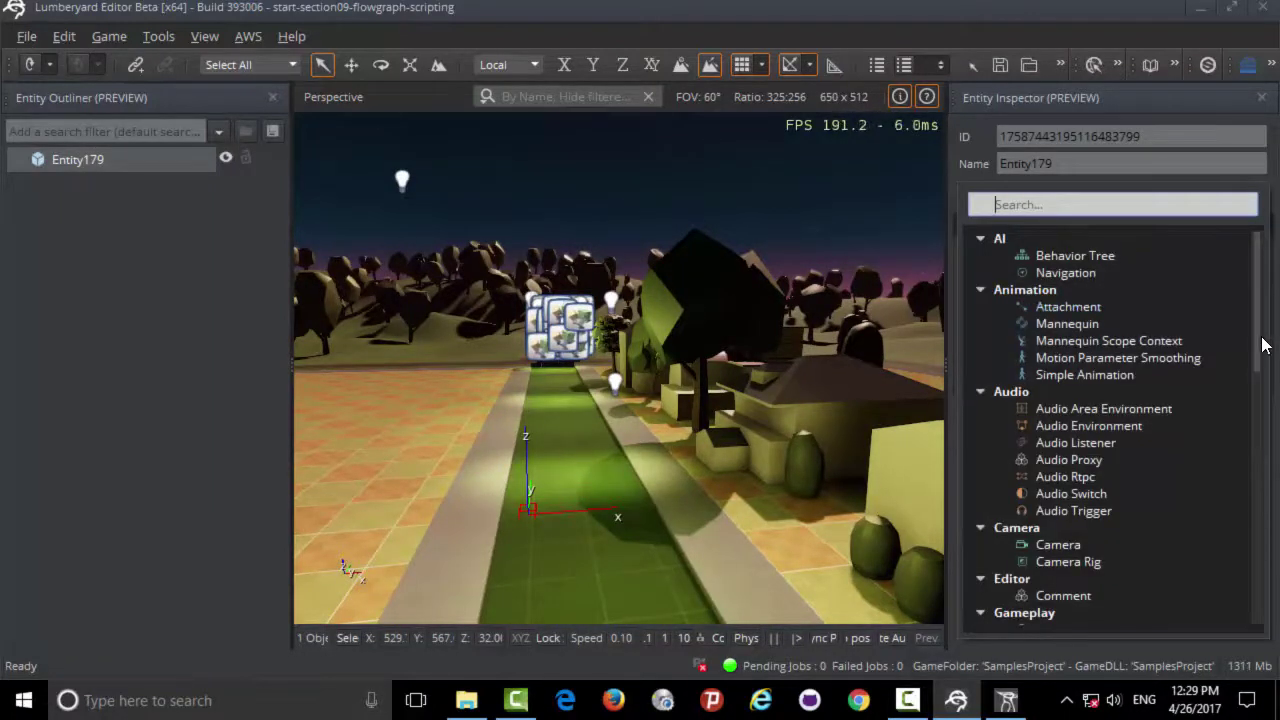
drag(1257, 343, 1246, 554)
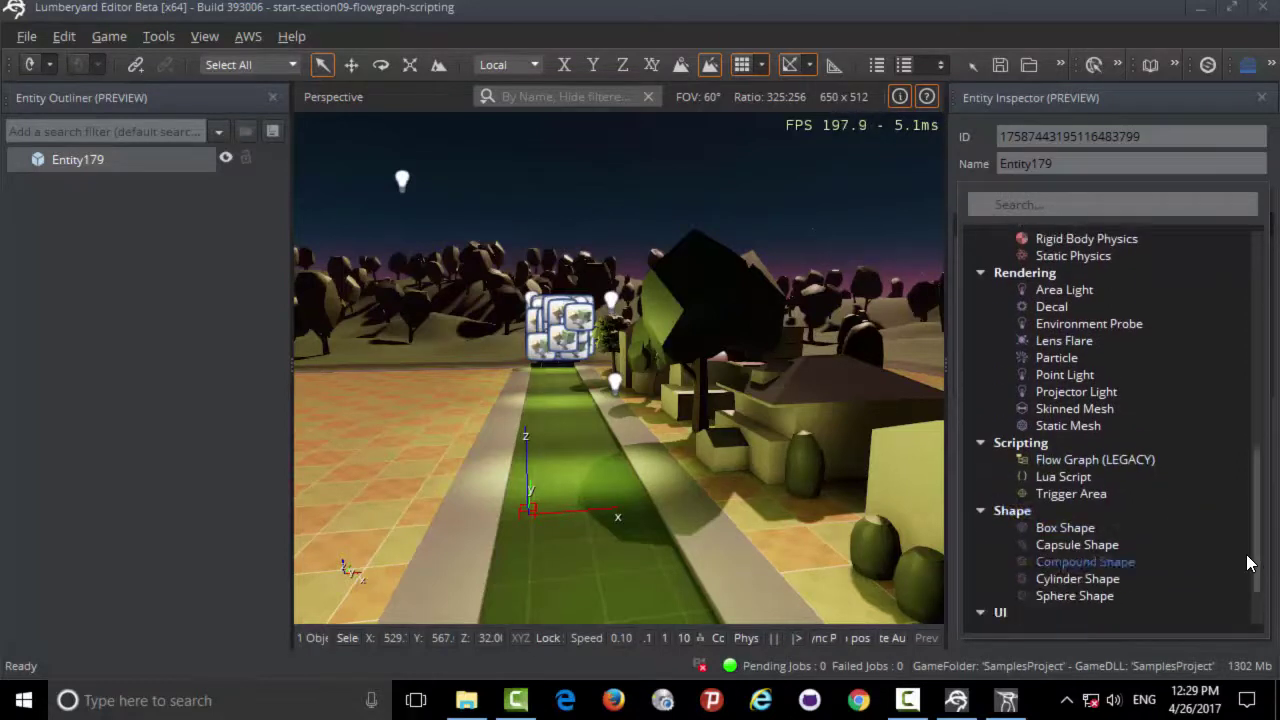
click(1112, 459)
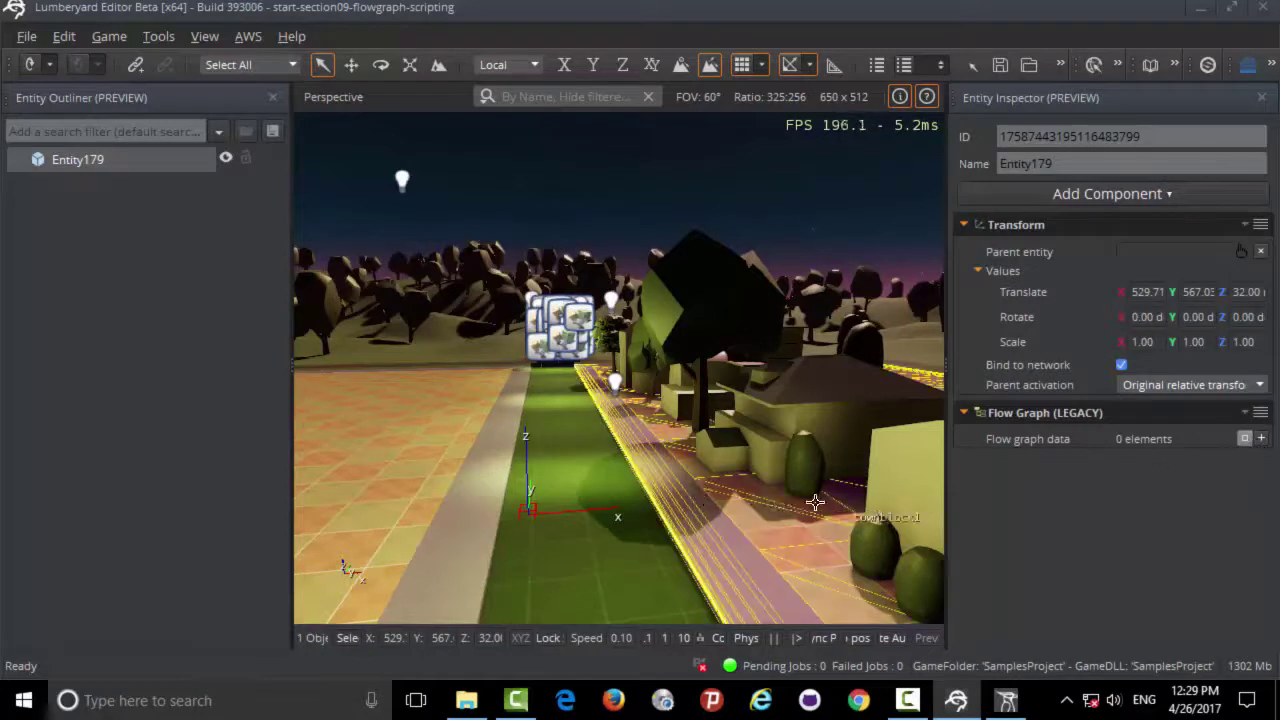
click(1261, 438)
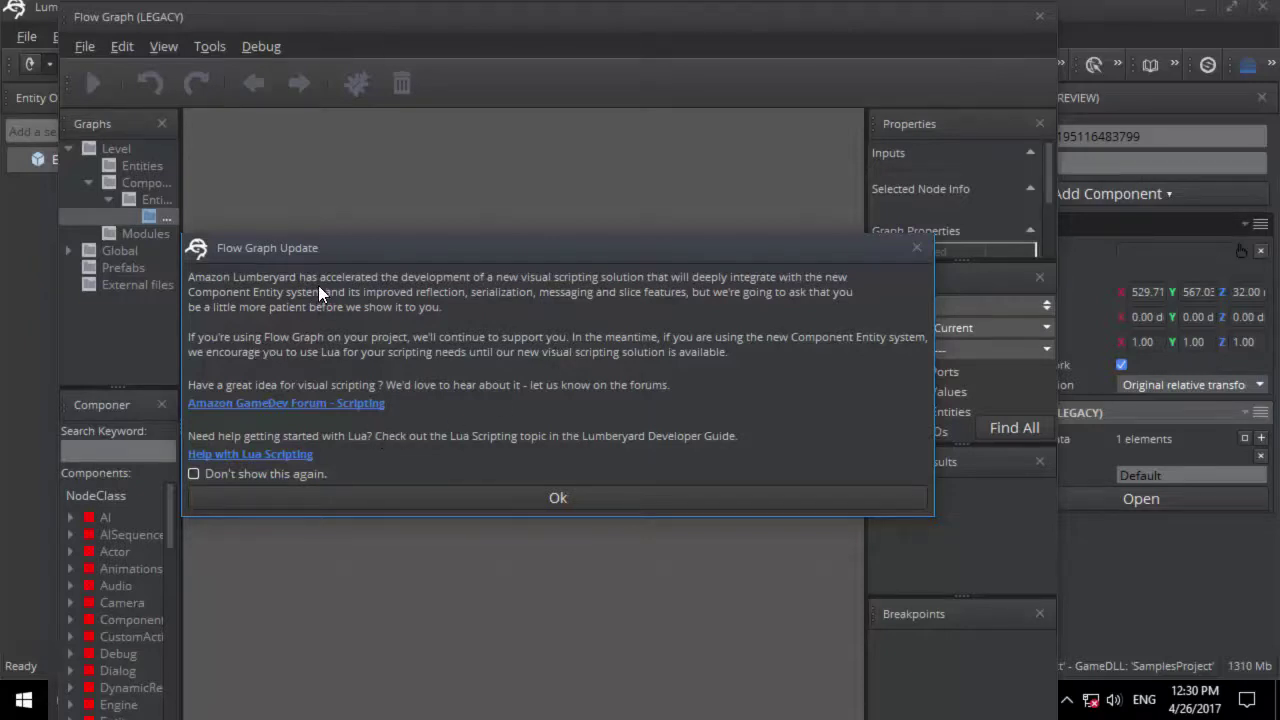
Dismiss the Flow Graph Update notice and close the Flow Graph window
click(916, 249)
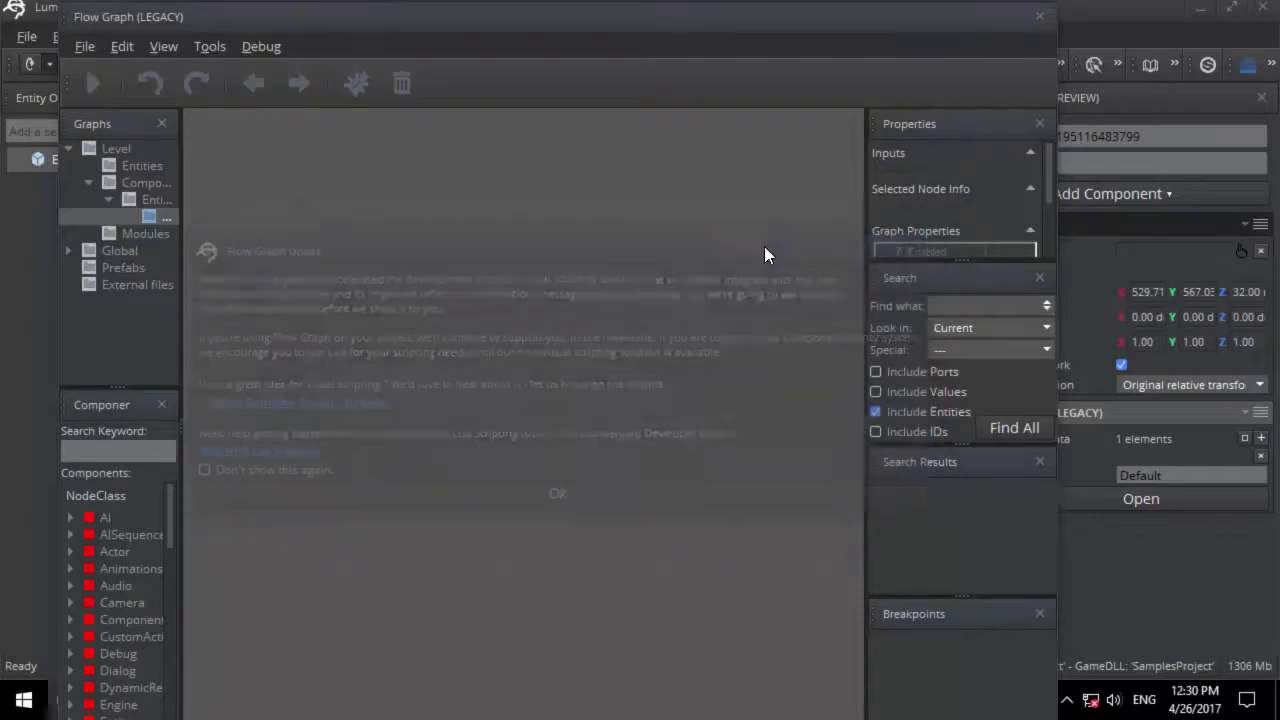
click(1040, 17)
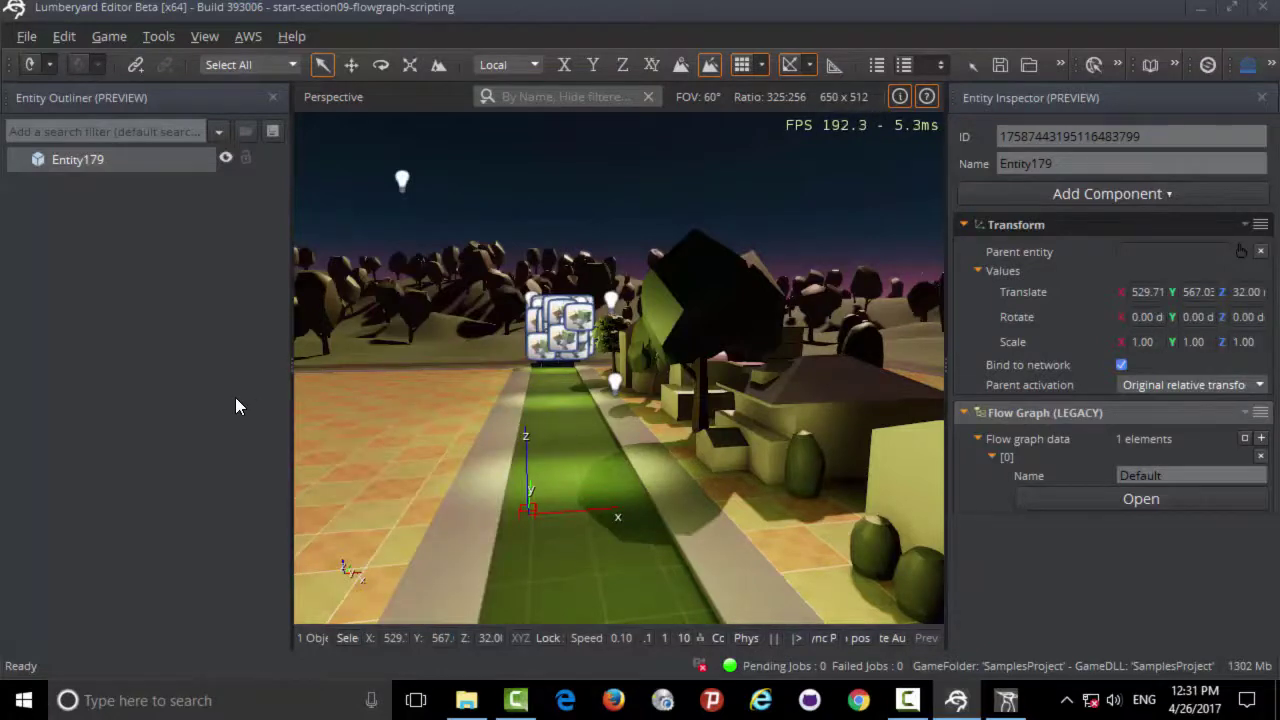
Widen the viewport, then reopen the Open a Level dialog and browse the Samples levels
drag(290, 389, 259, 389)
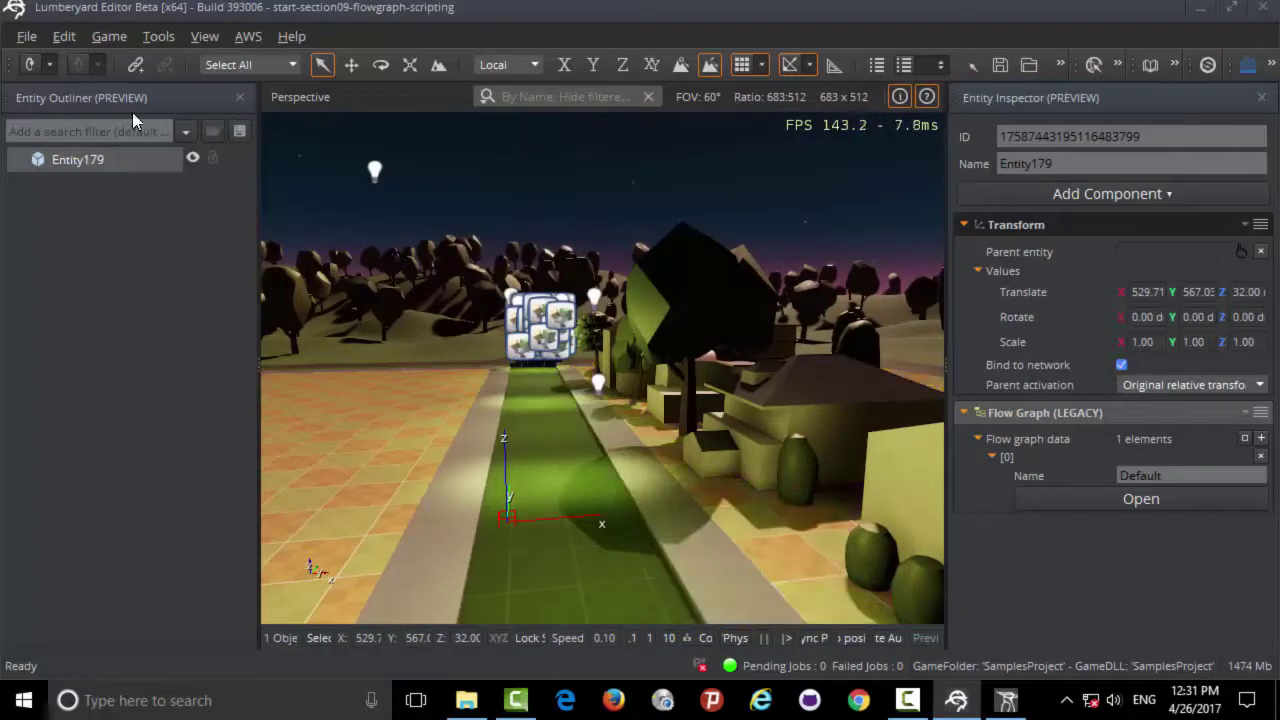
click(25, 37)
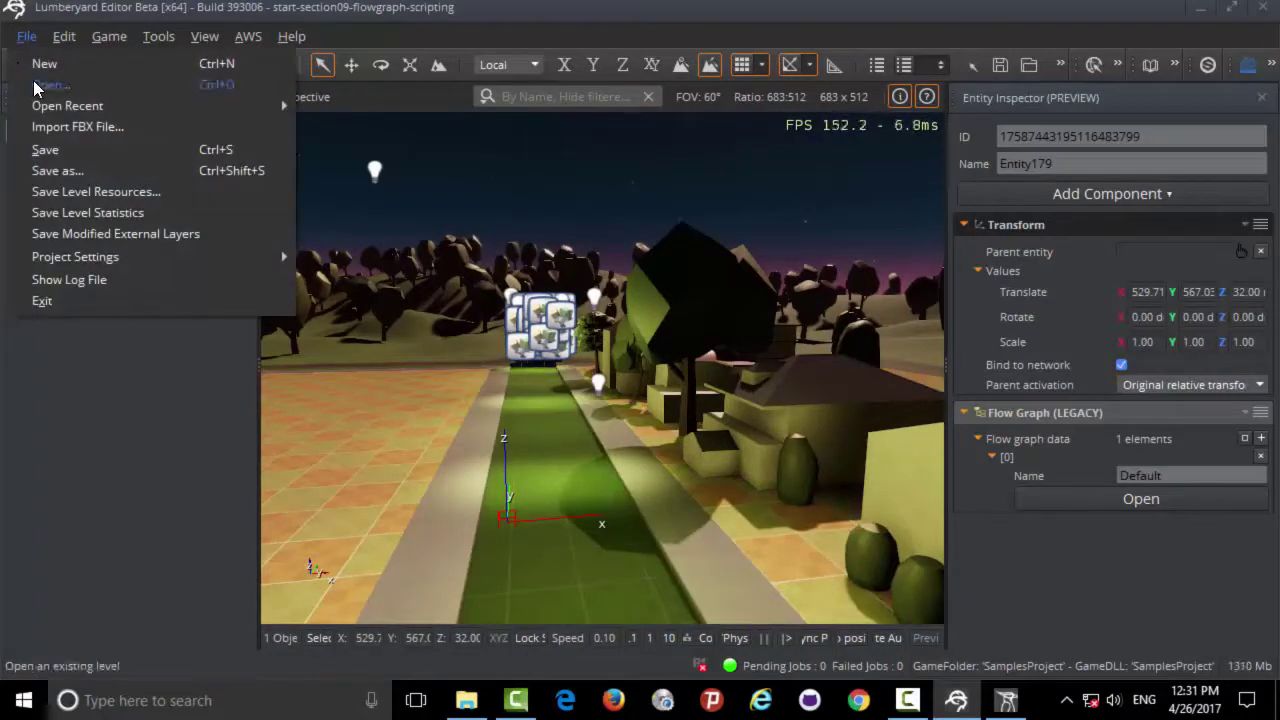
mouse_move(113, 41)
click(45, 81)
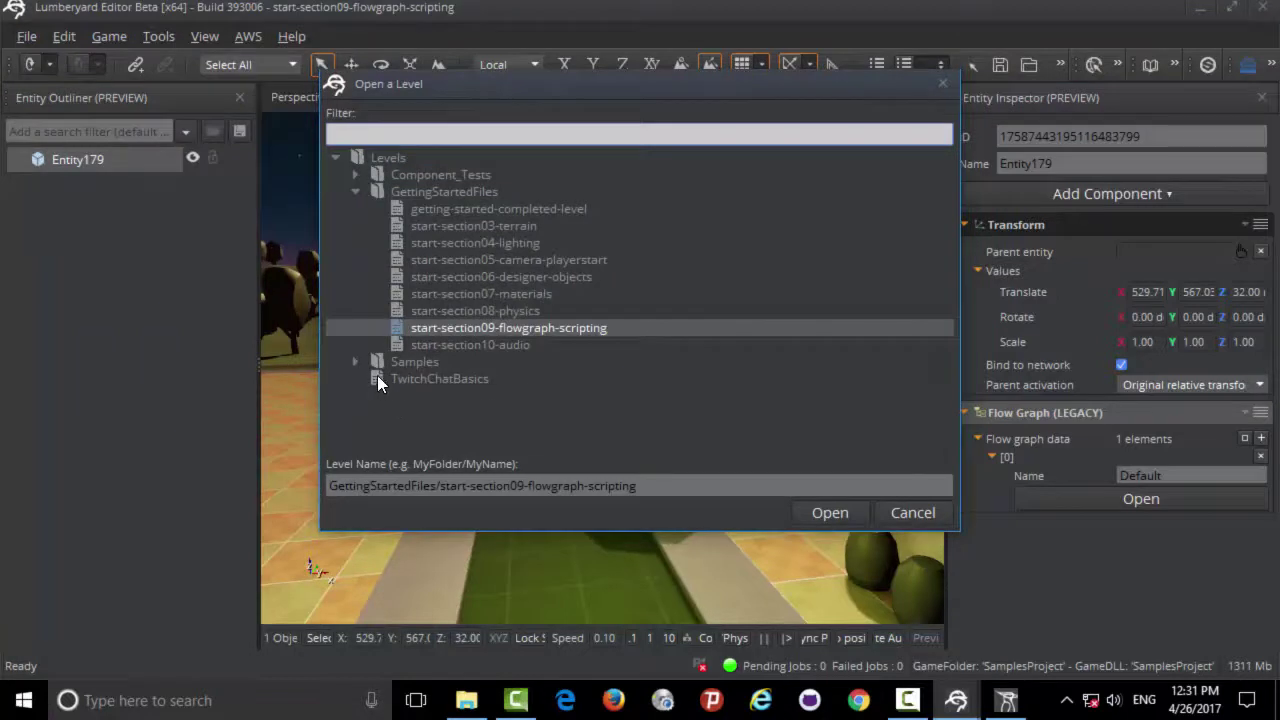
click(356, 361)
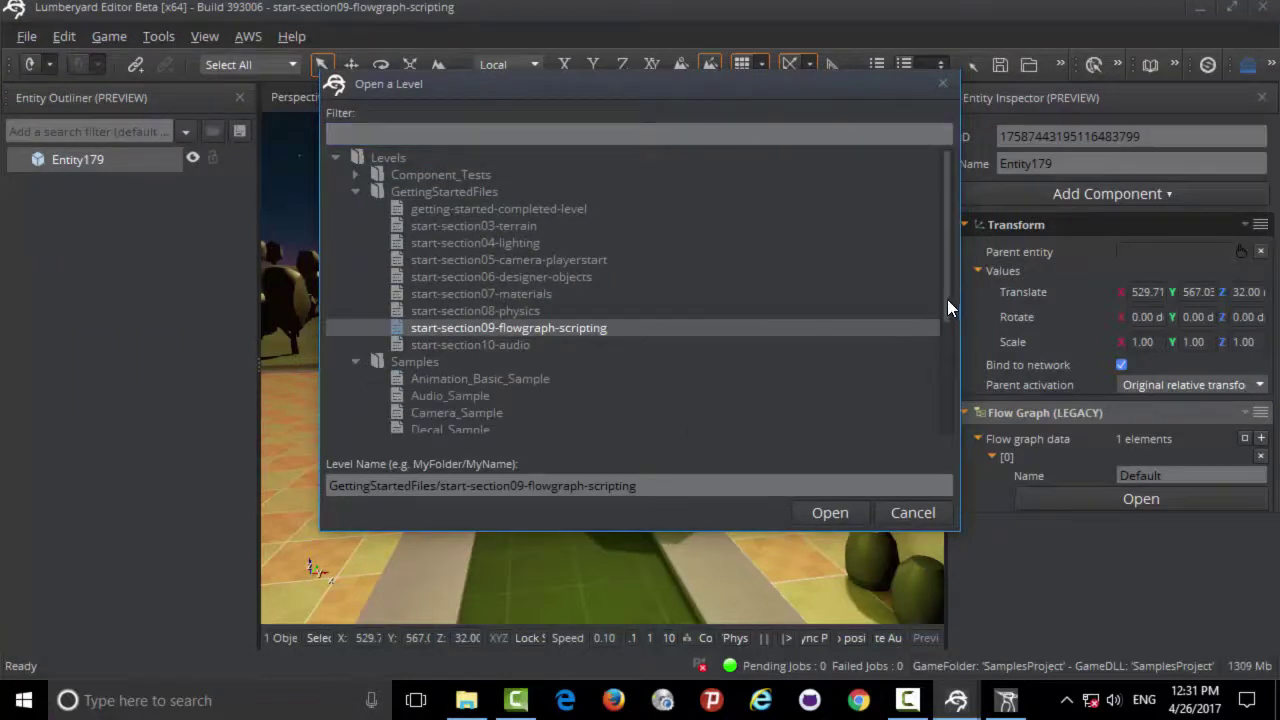
drag(948, 308, 937, 402)
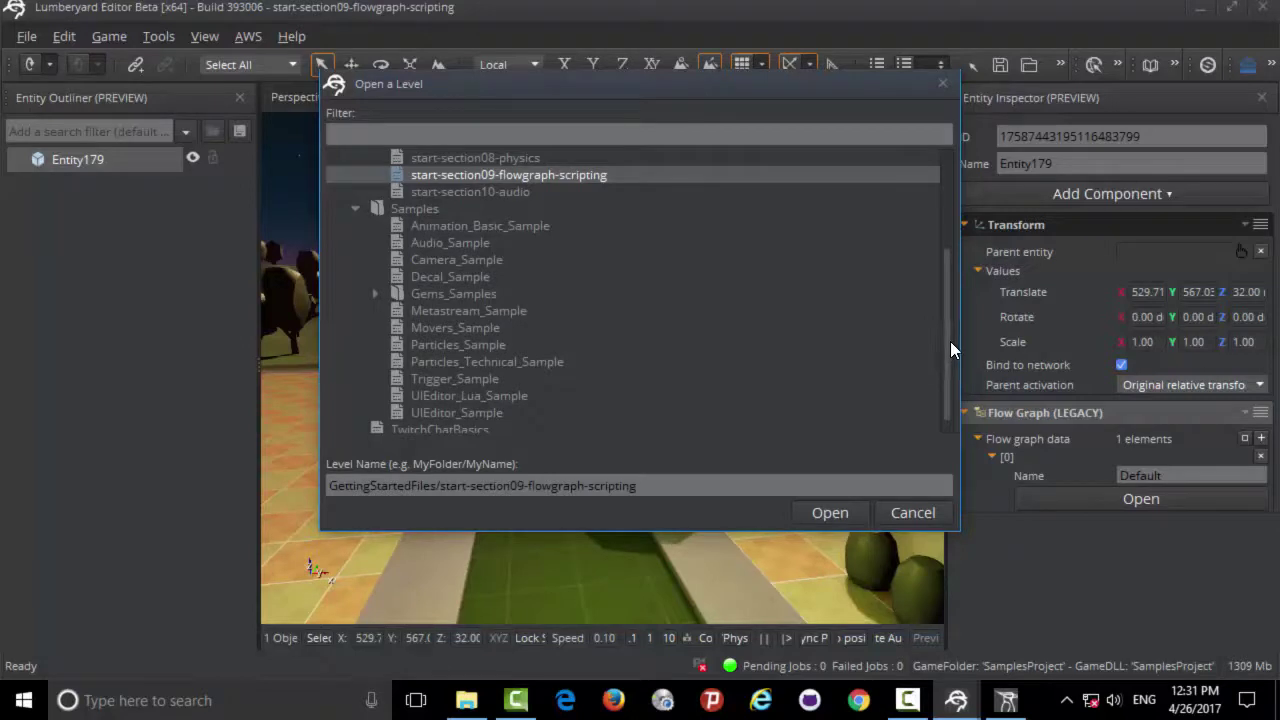
drag(950, 341, 951, 208)
Close the level dialog without loading, then open the Time Of Day editor via Tools > Other
click(942, 84)
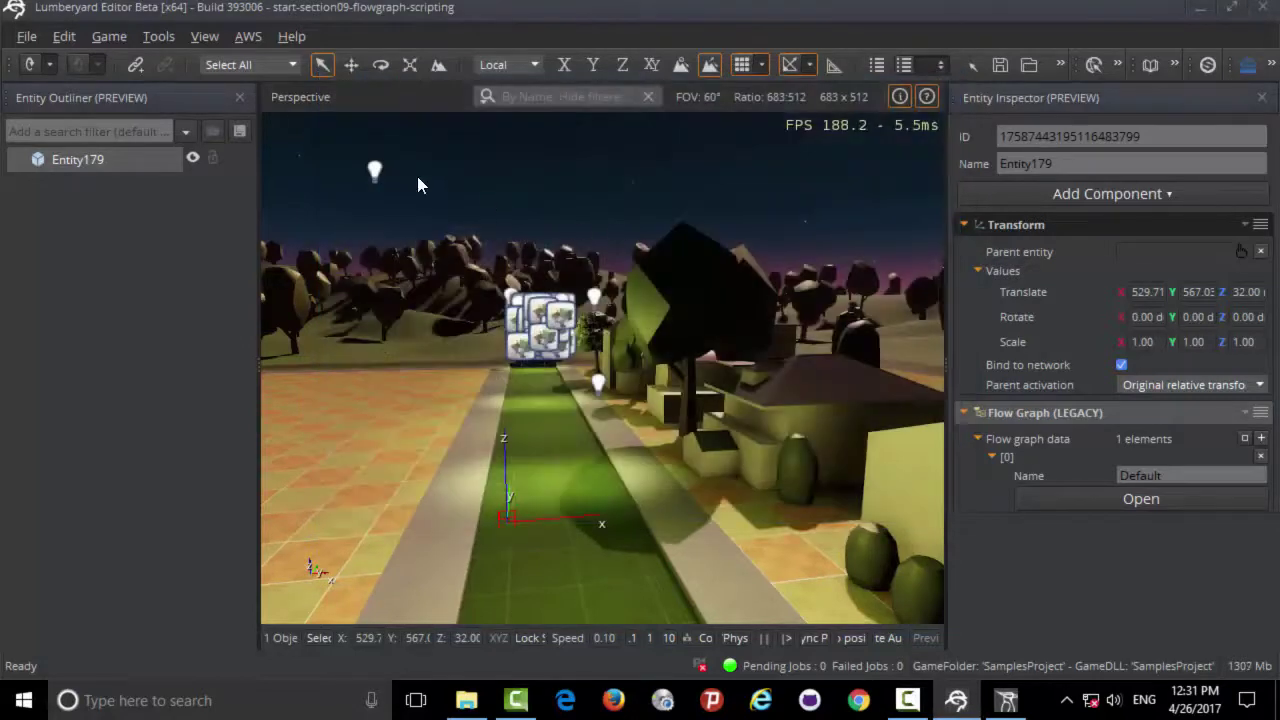
click(198, 40)
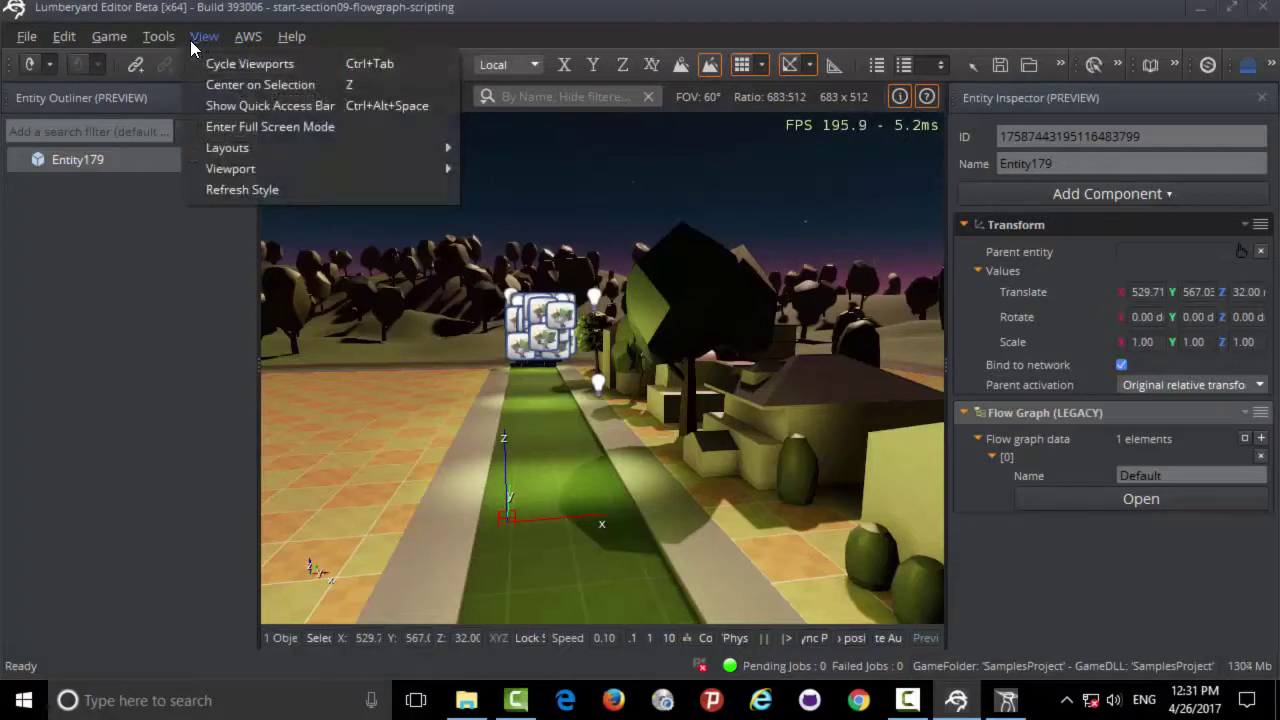
mouse_move(170, 36)
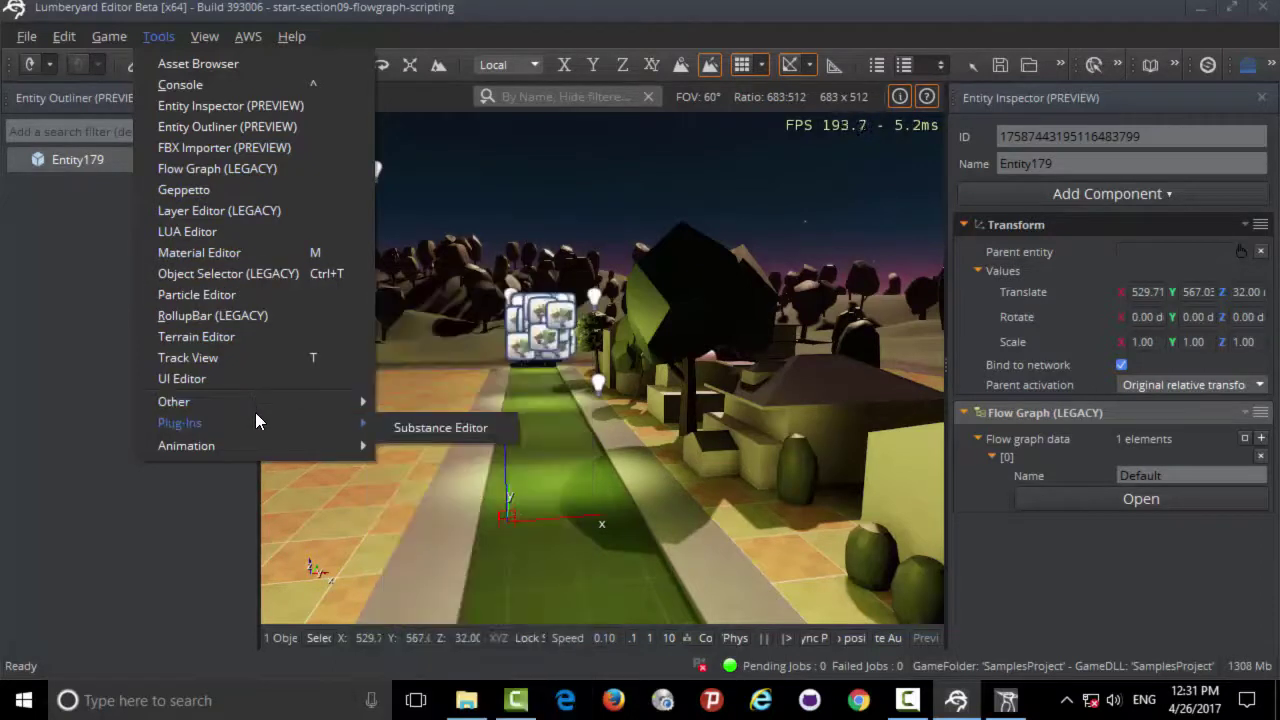
mouse_move(268, 398)
mouse_move(303, 447)
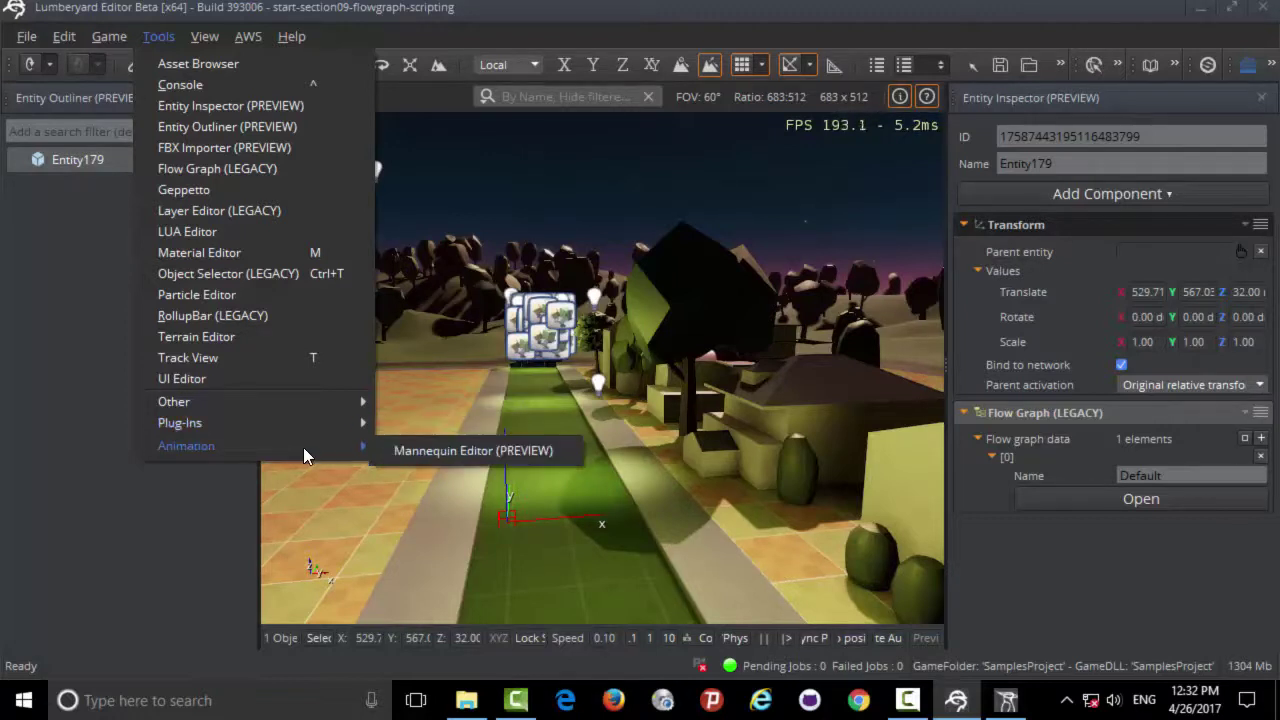
mouse_move(256, 402)
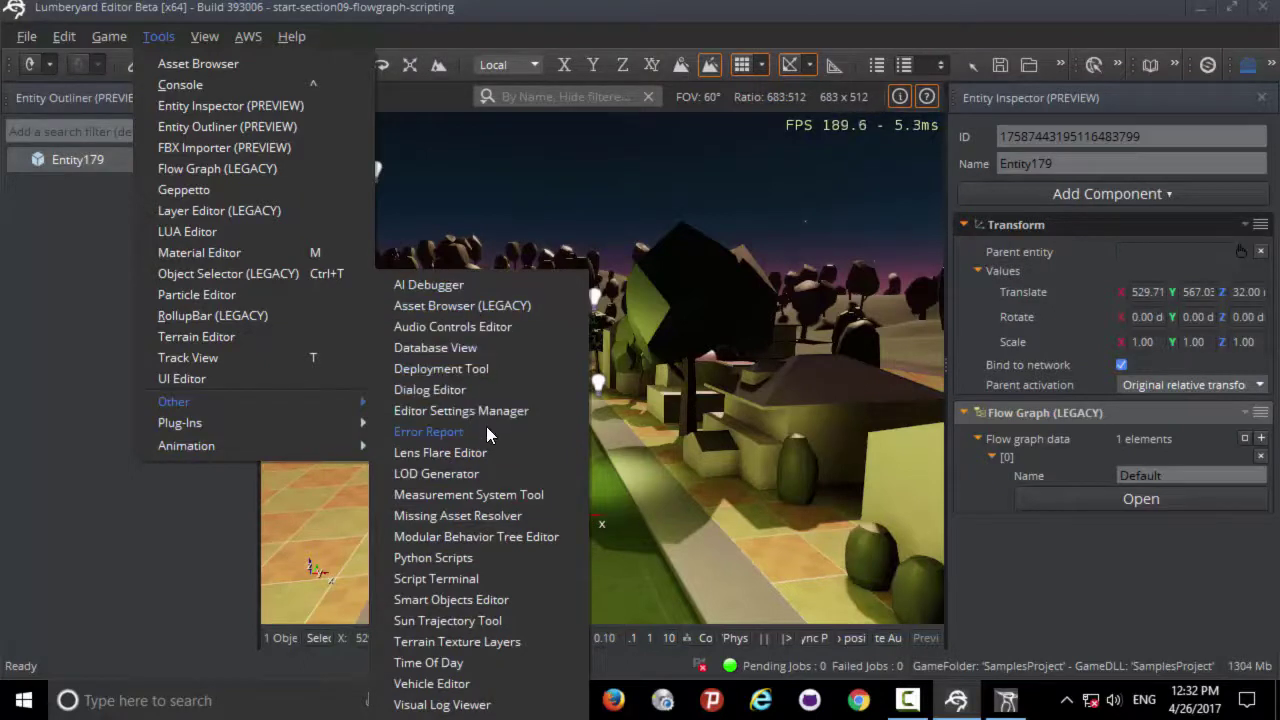
click(449, 663)
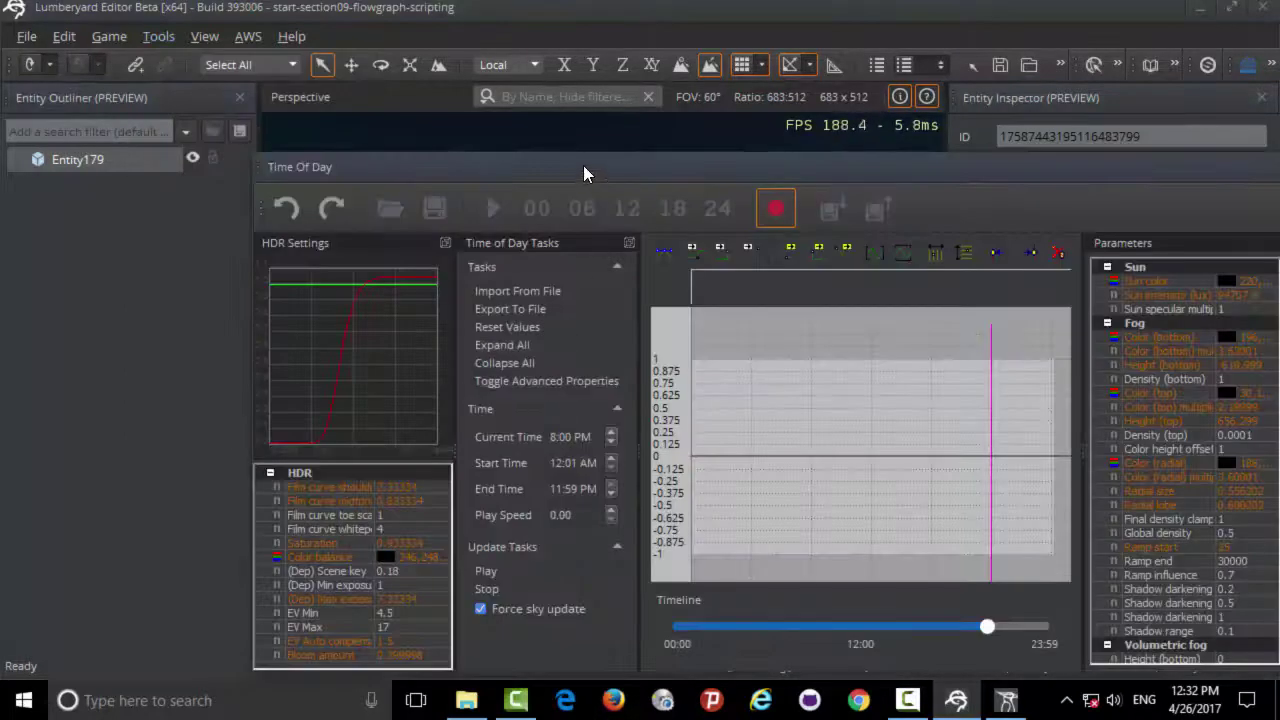
Move the Time Of Day window down, tilt the camera skyward and set mid-afternoon
drag(538, 167, 373, 254)
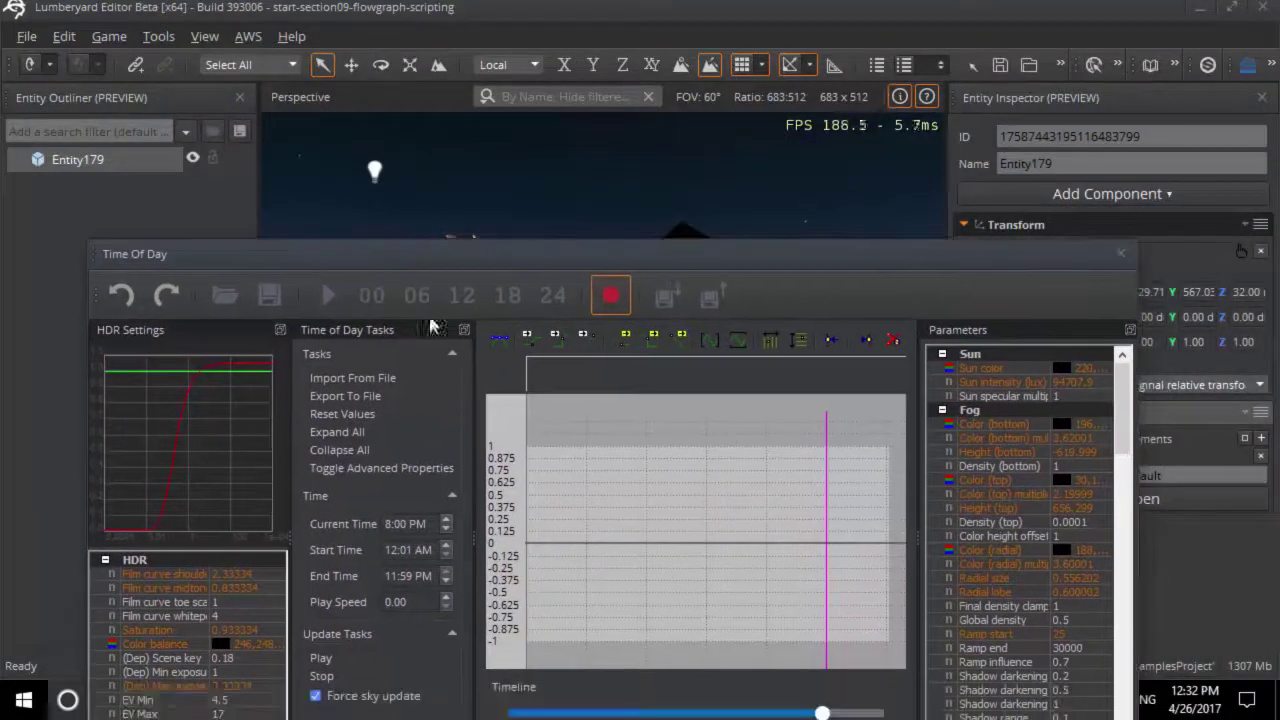
drag(696, 261, 656, 344)
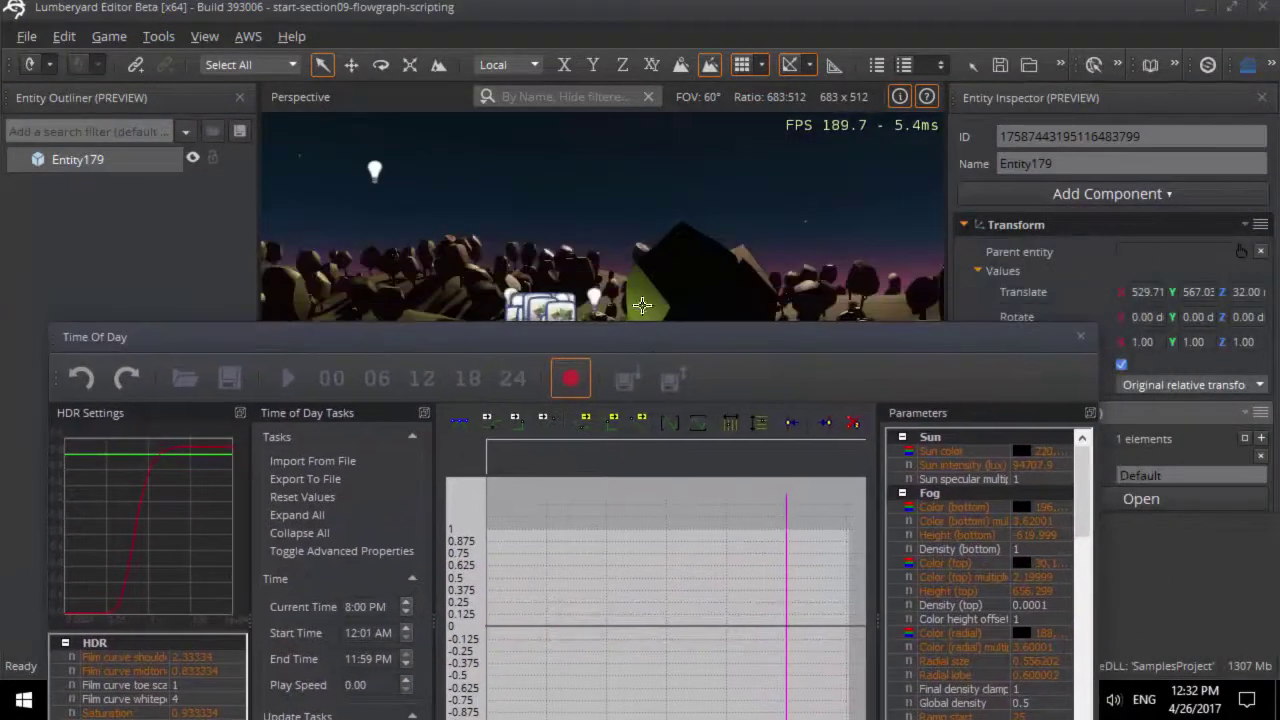
right_drag(600, 210, 632, 335)
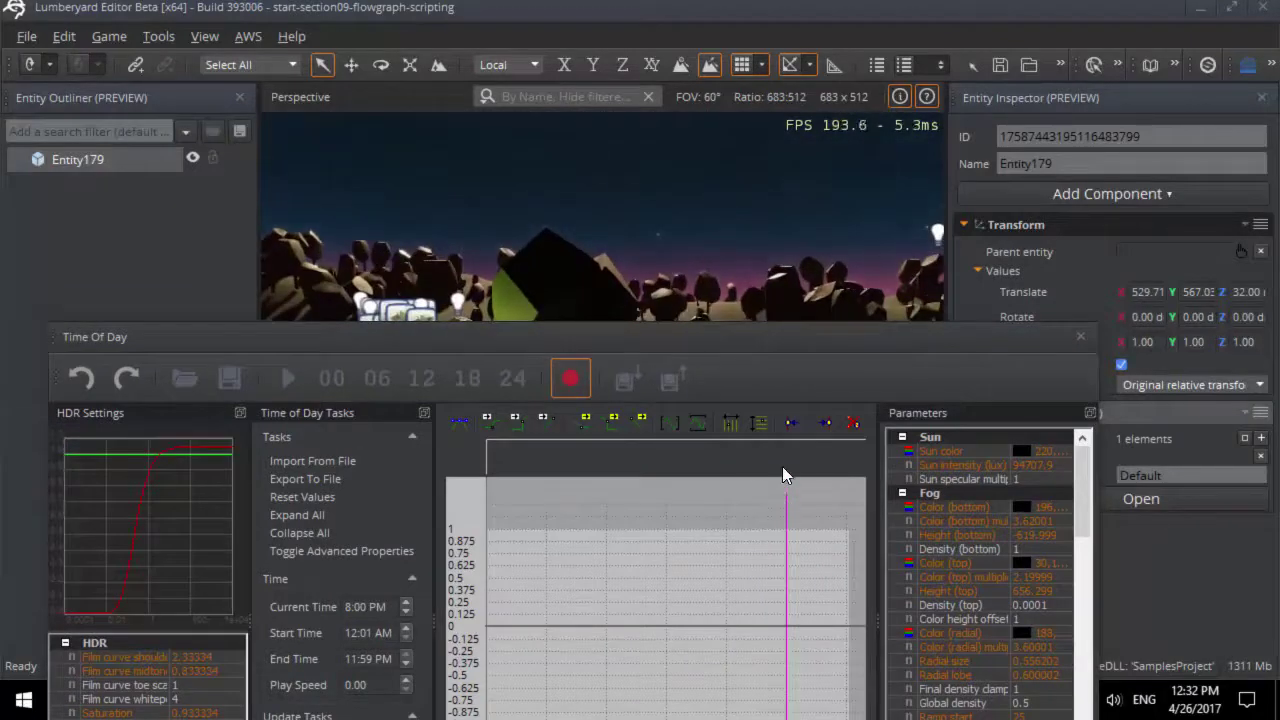
drag(785, 508, 577, 508)
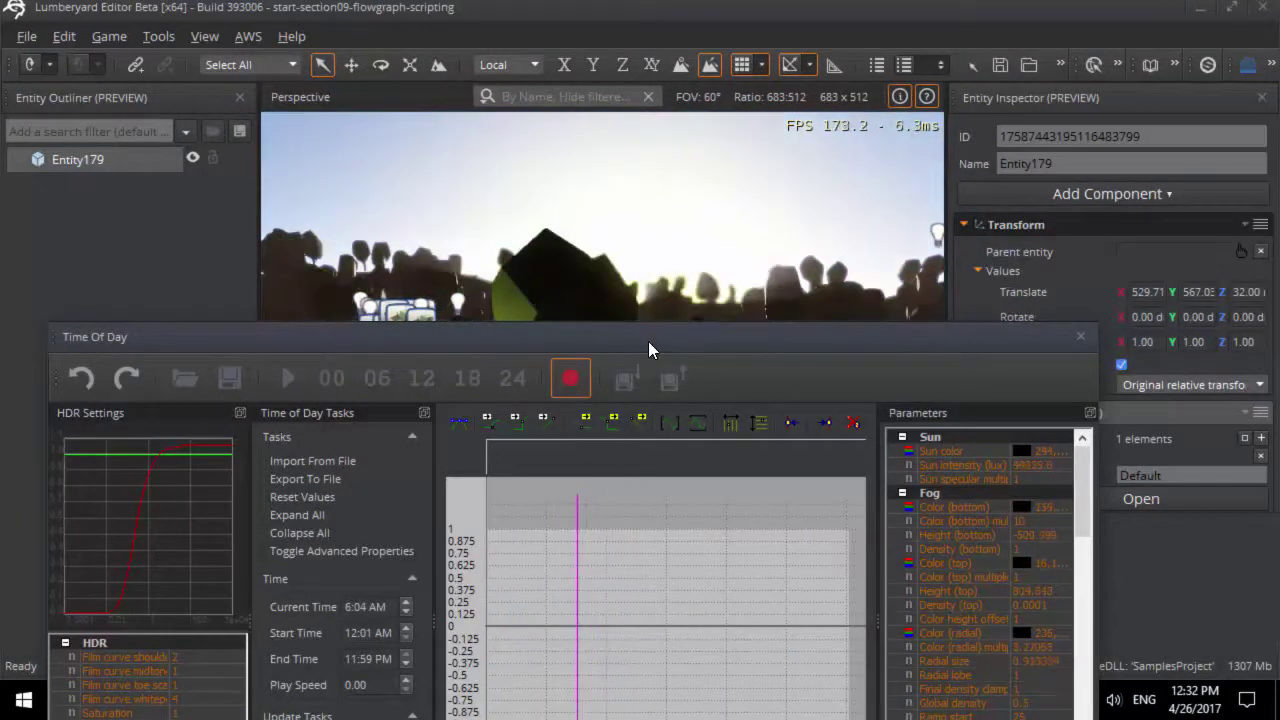
drag(648, 341, 652, 476)
Scrub the timeline to compare day and dusk lighting, then close the editor
drag(584, 640, 838, 635)
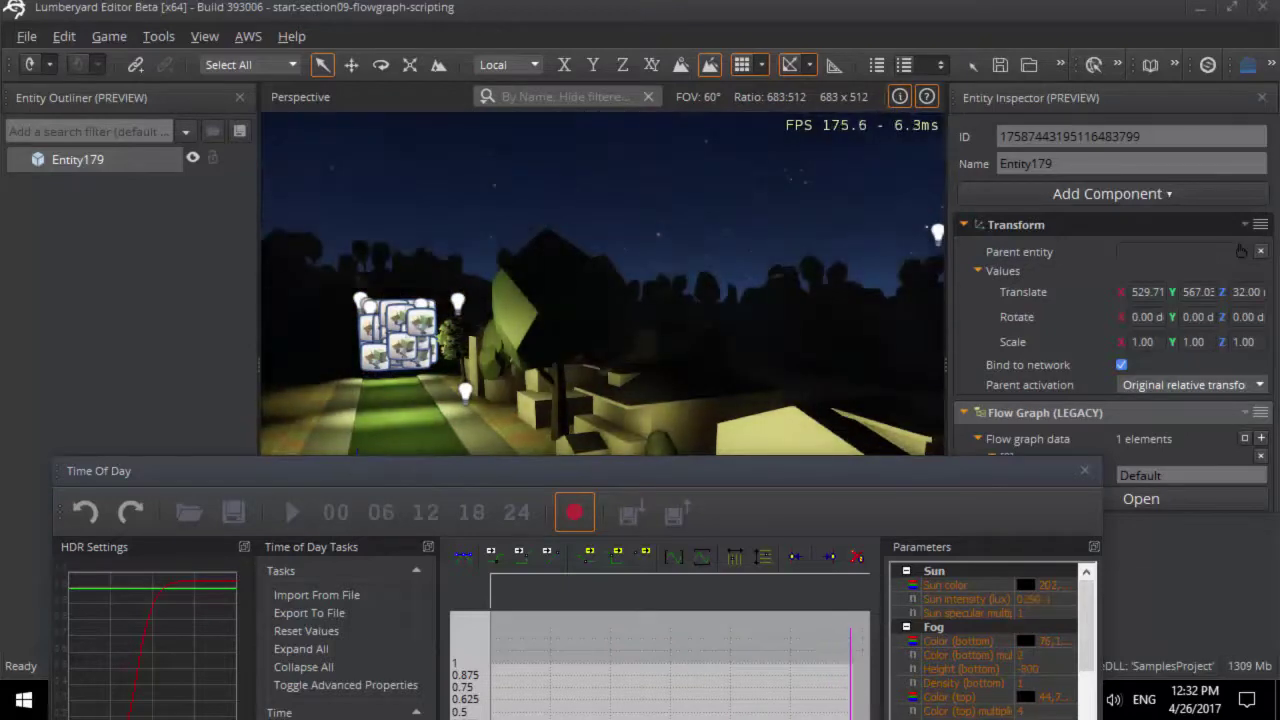
drag(838, 635, 490, 635)
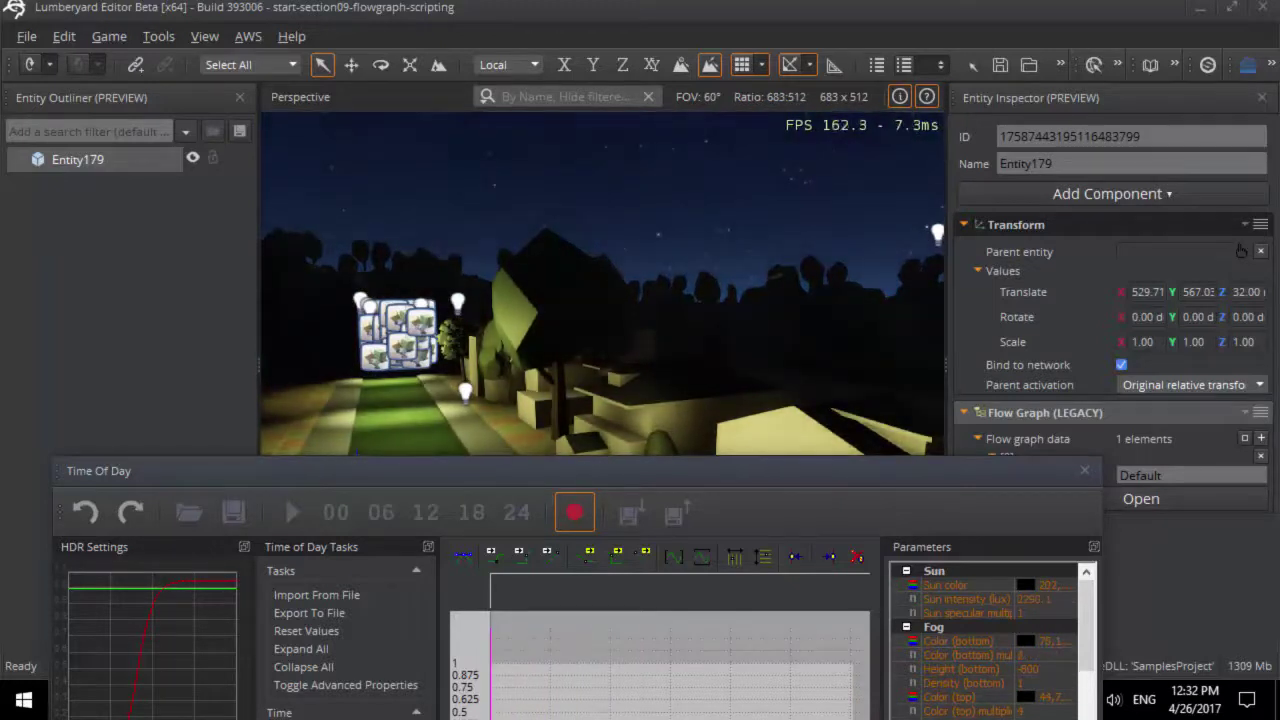
click(1083, 471)
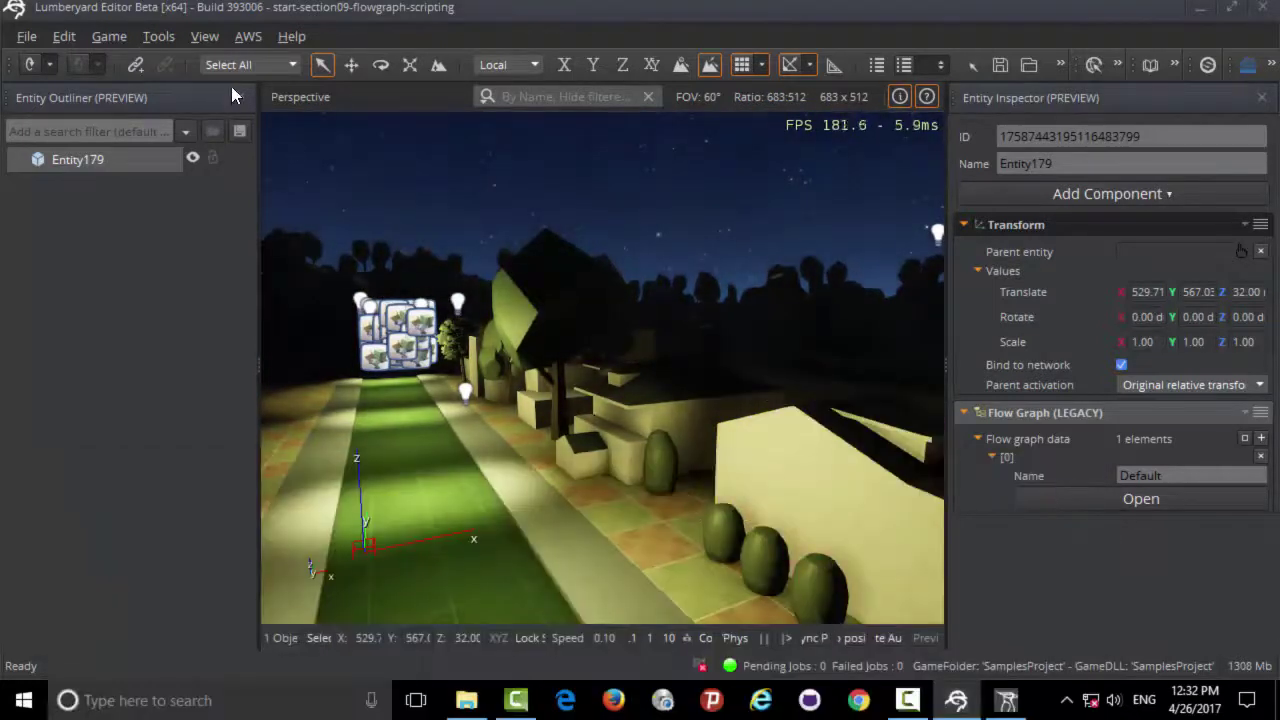
click(158, 38)
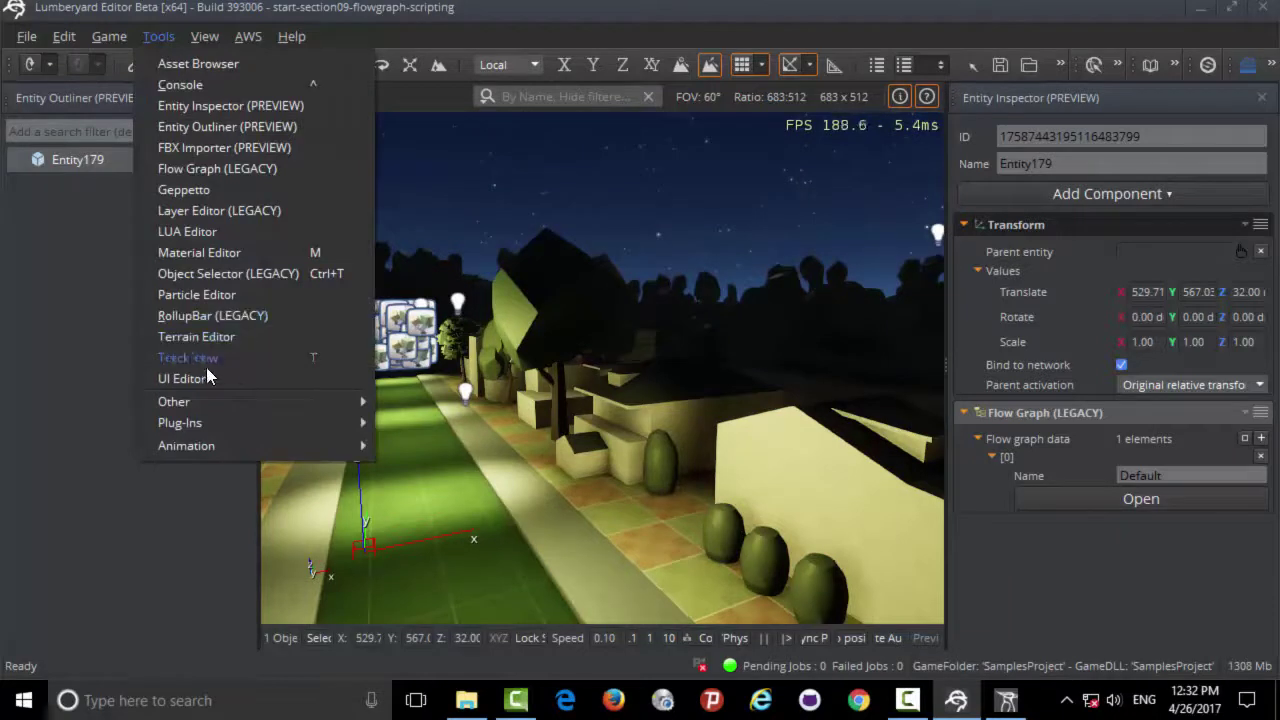
click(241, 378)
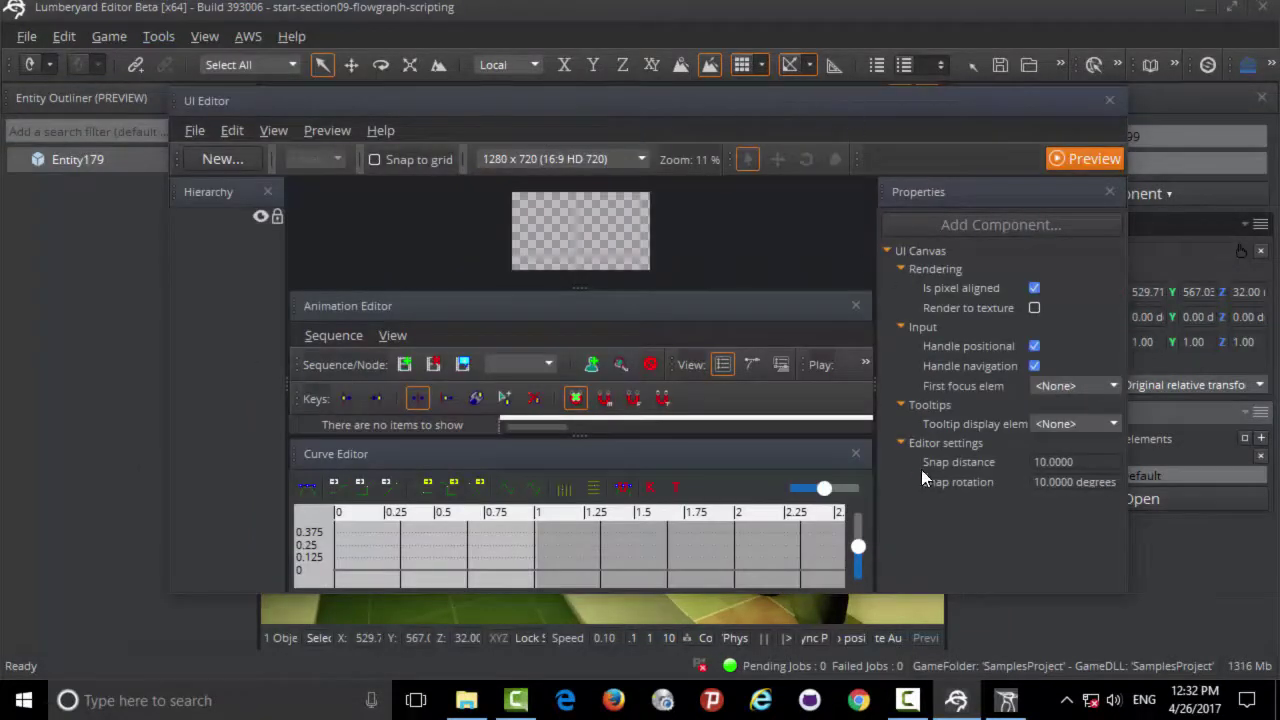
drag(1028, 595, 1016, 675)
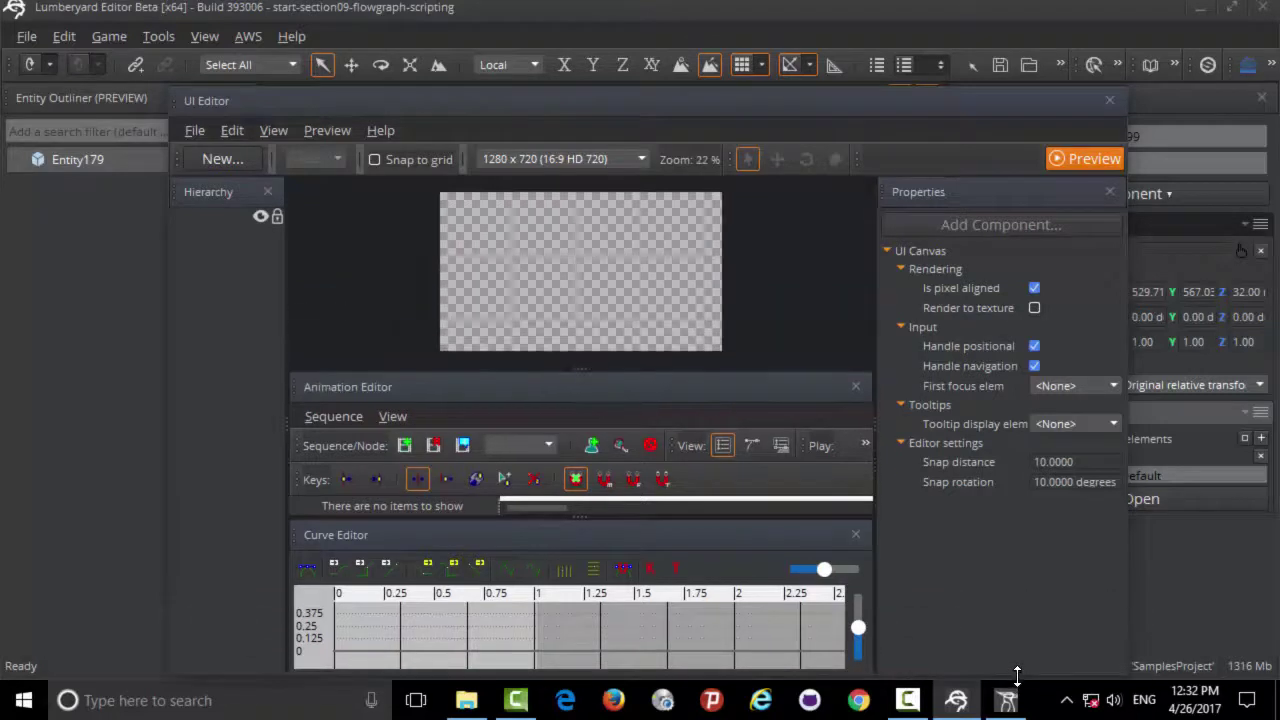
drag(1147, 509, 1240, 509)
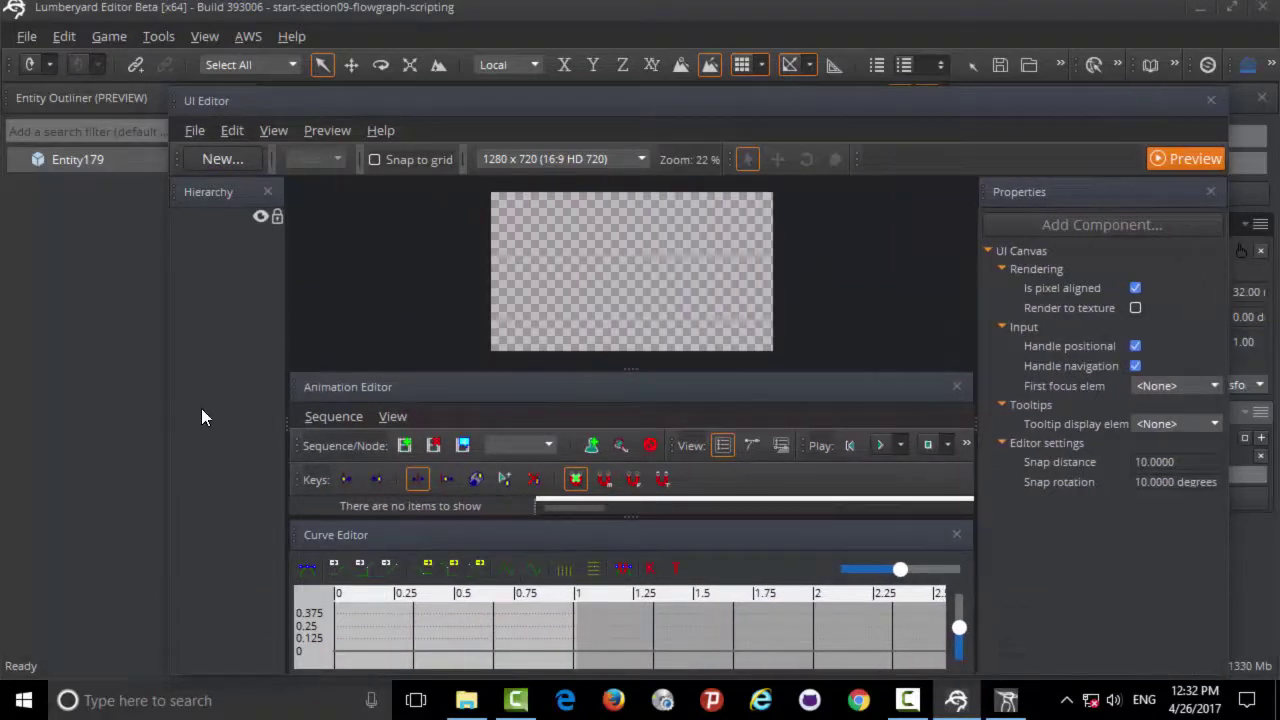
drag(170, 418, 25, 392)
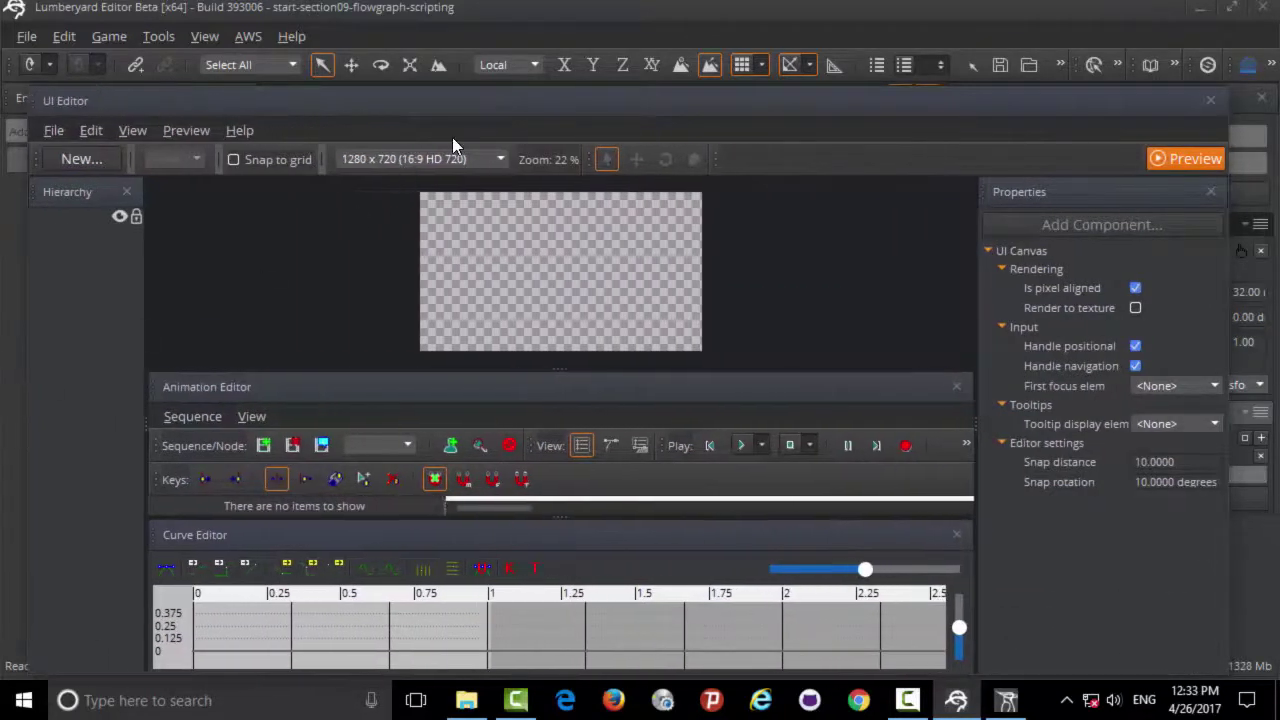
drag(466, 88, 456, 54)
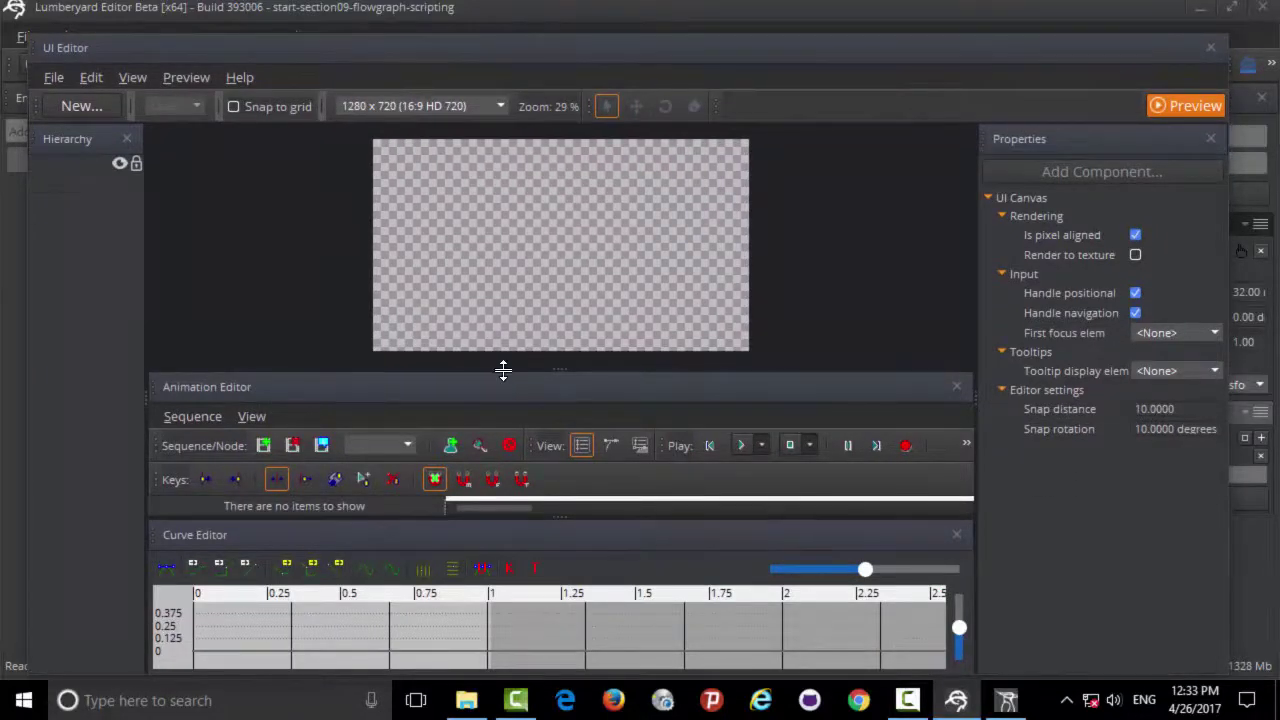
drag(503, 370, 494, 298)
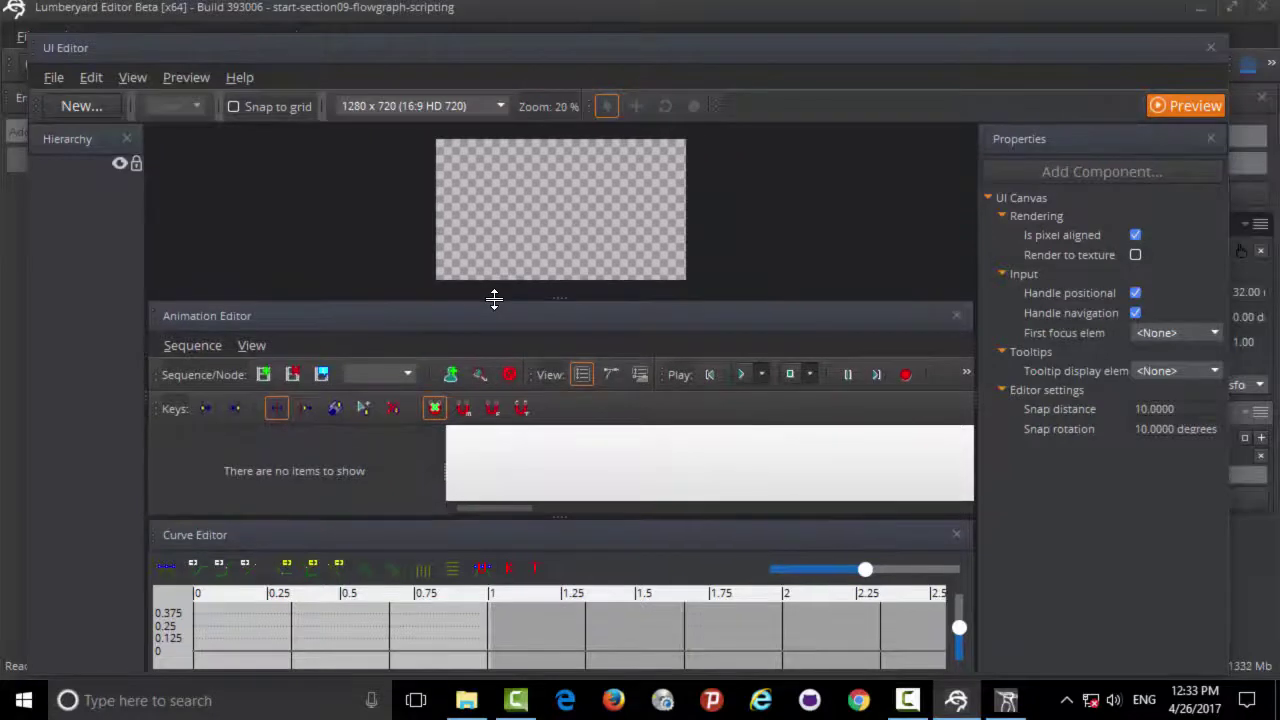
drag(494, 298, 470, 410)
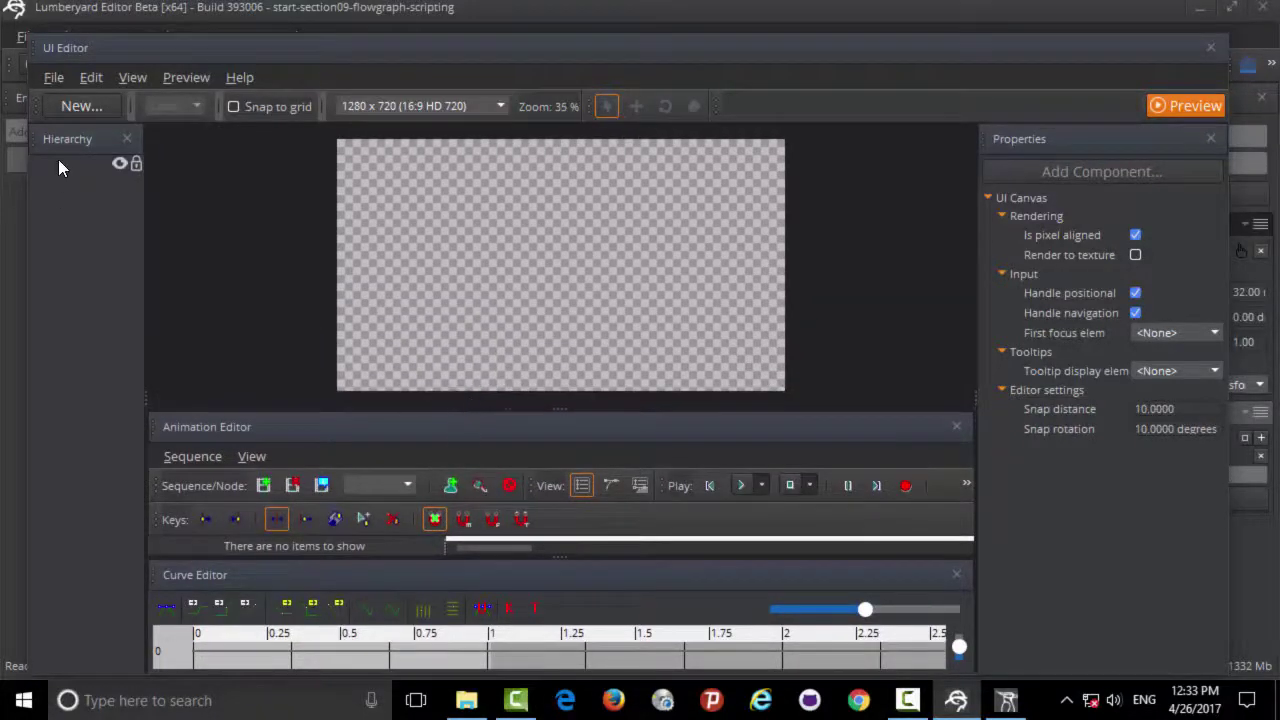
click(78, 107)
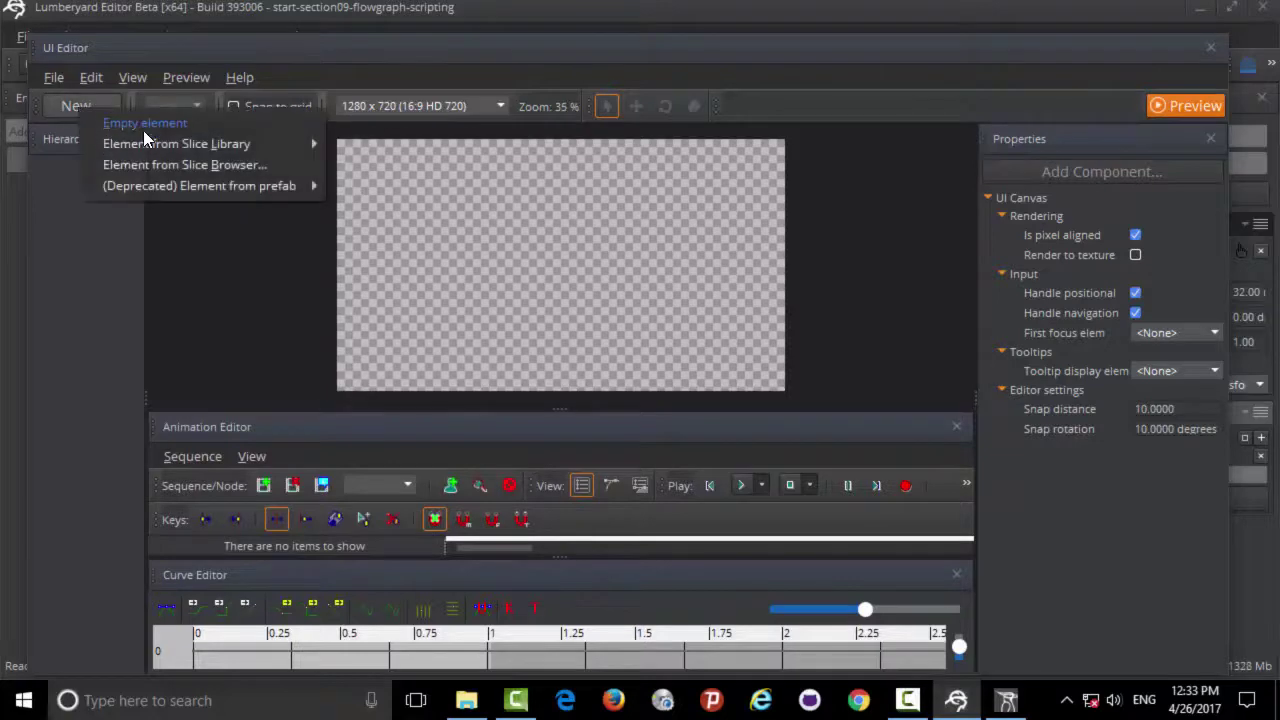
mouse_move(145, 140)
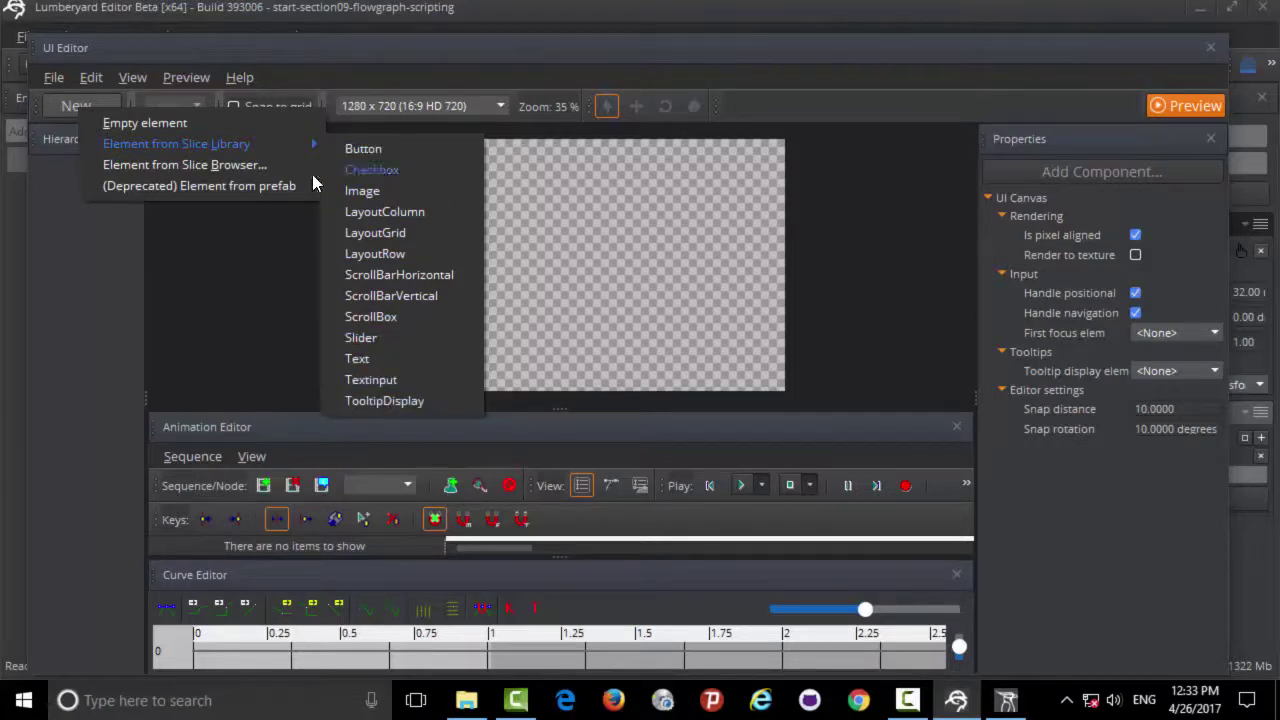
mouse_move(312, 183)
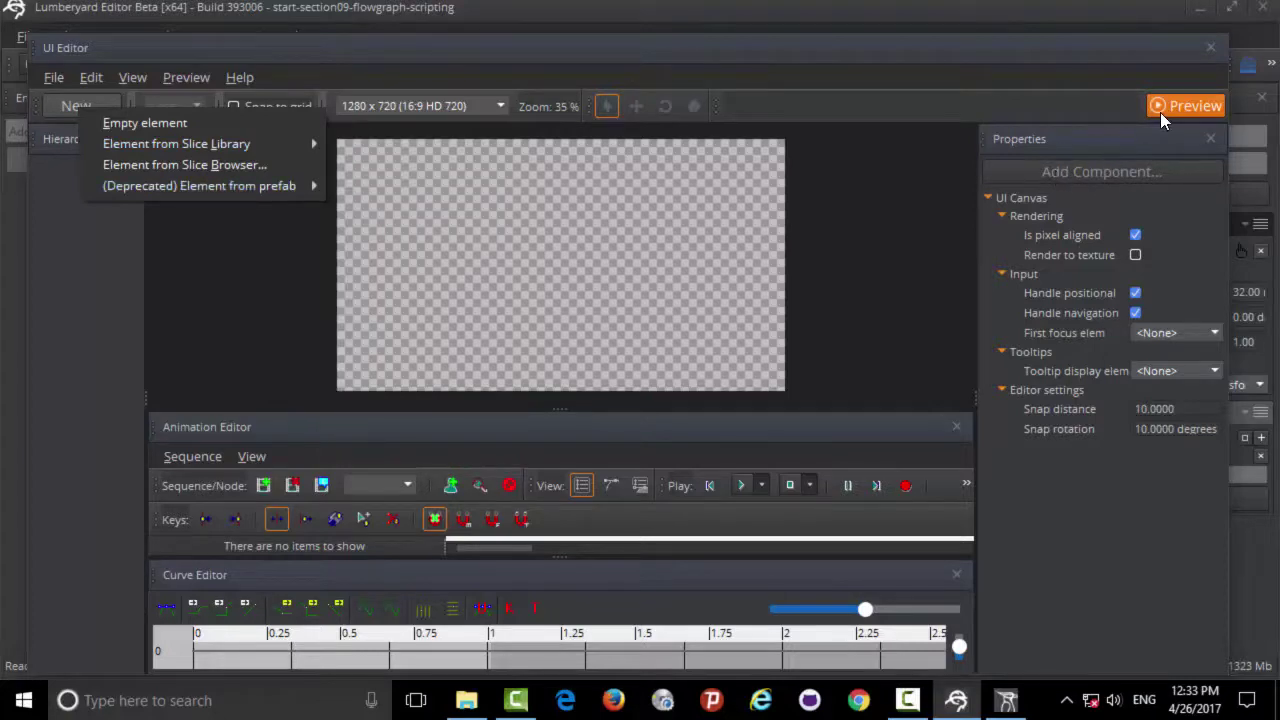
mouse_move(250, 144)
click(1207, 49)
click(1207, 49)
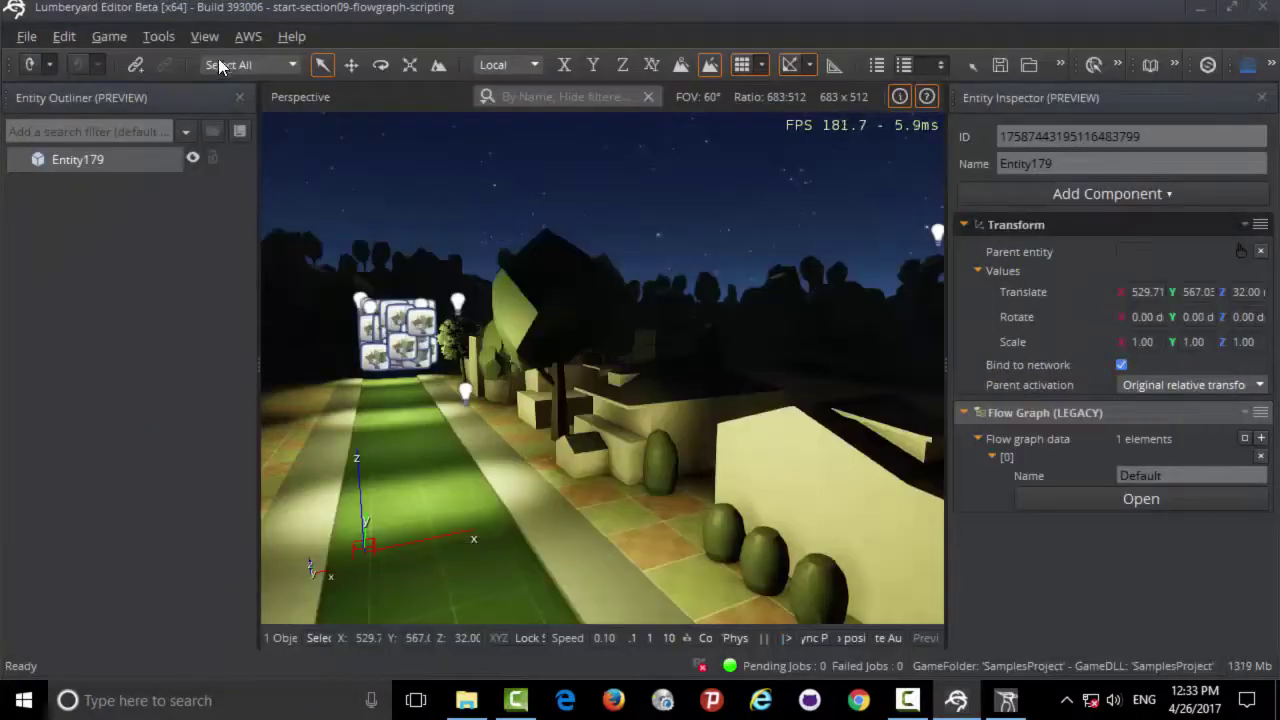
Browse the Tools menu's Other and Plug-Ins submenus
click(160, 36)
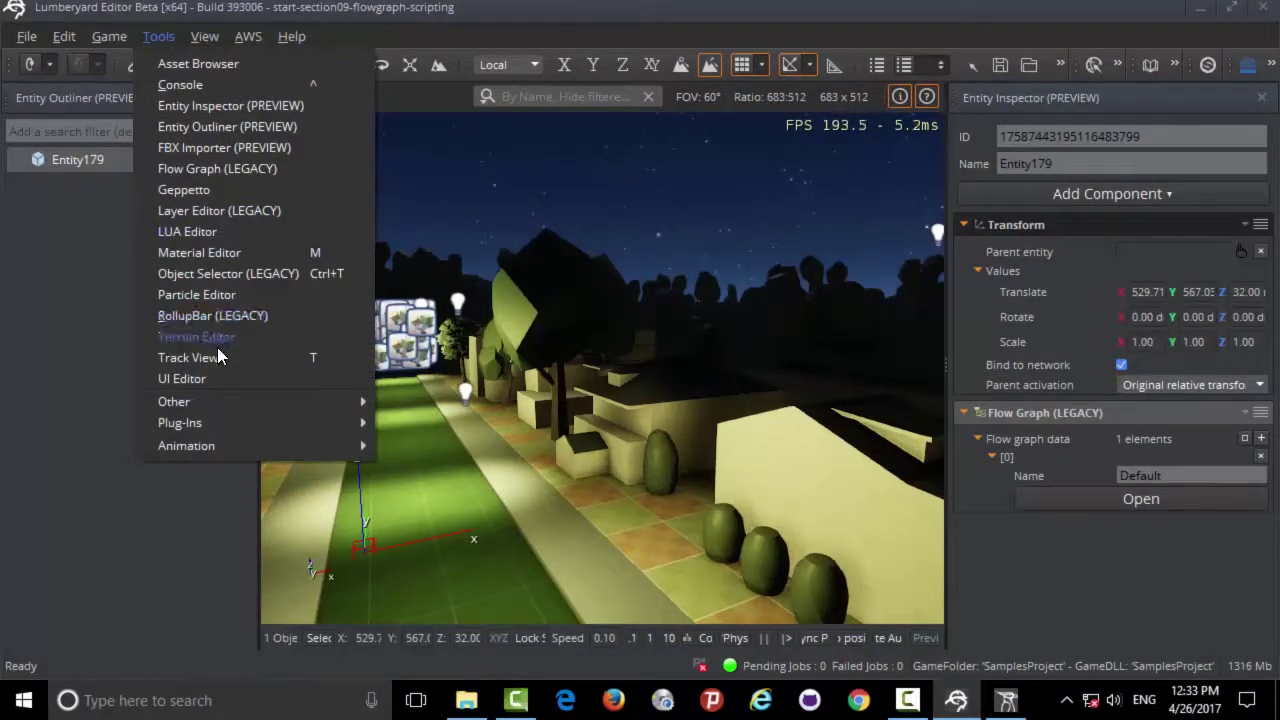
mouse_move(231, 399)
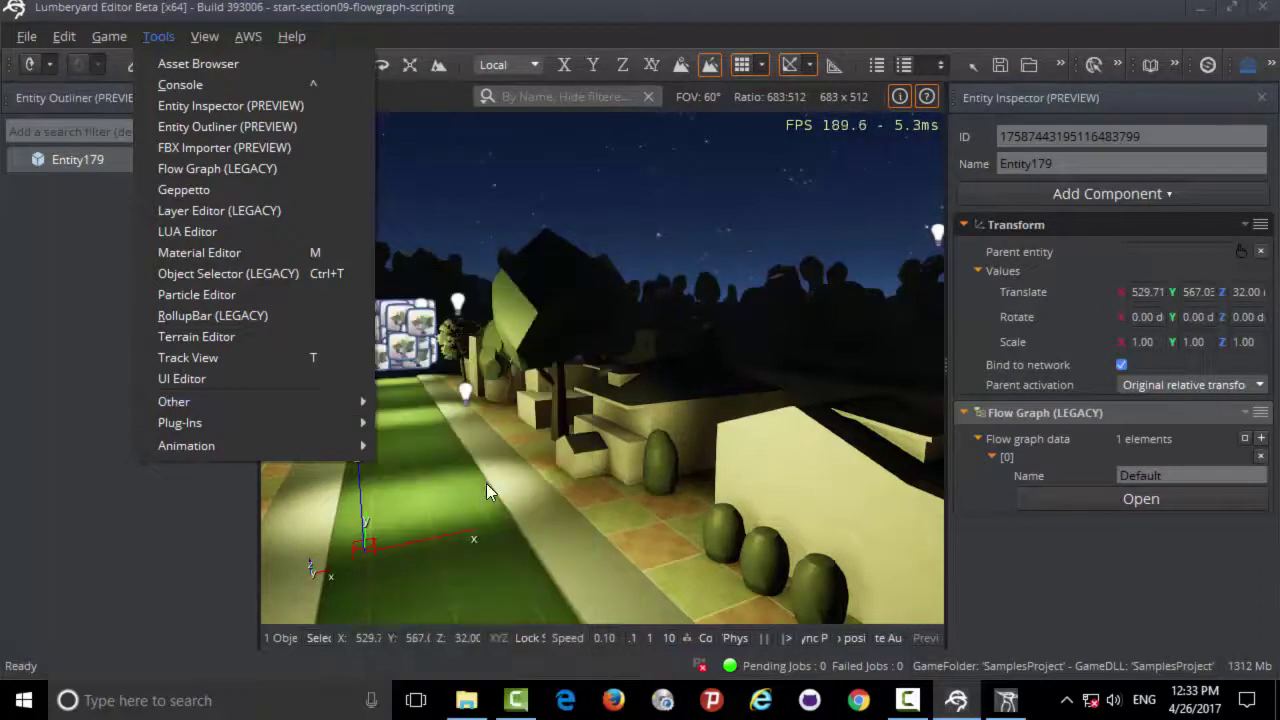
mouse_move(238, 422)
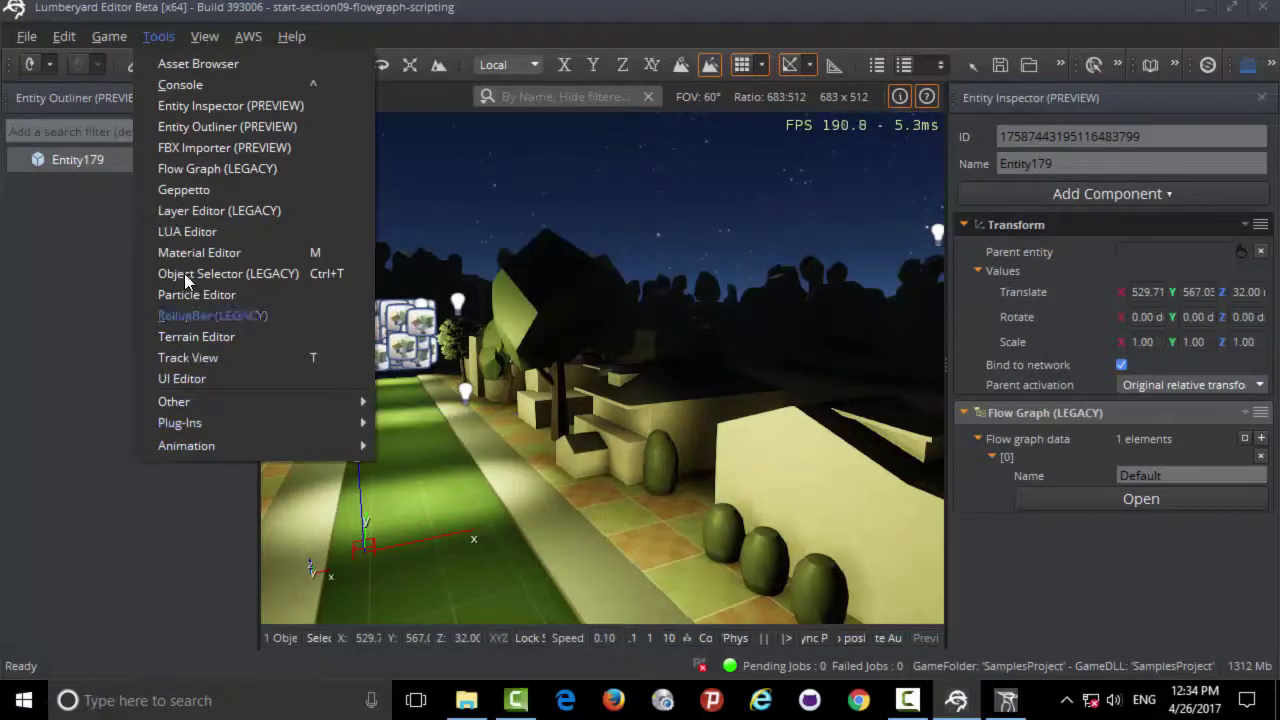
Fly the camera past the lit houses and tilt down onto an open, dark patch of ground
key(Escape)
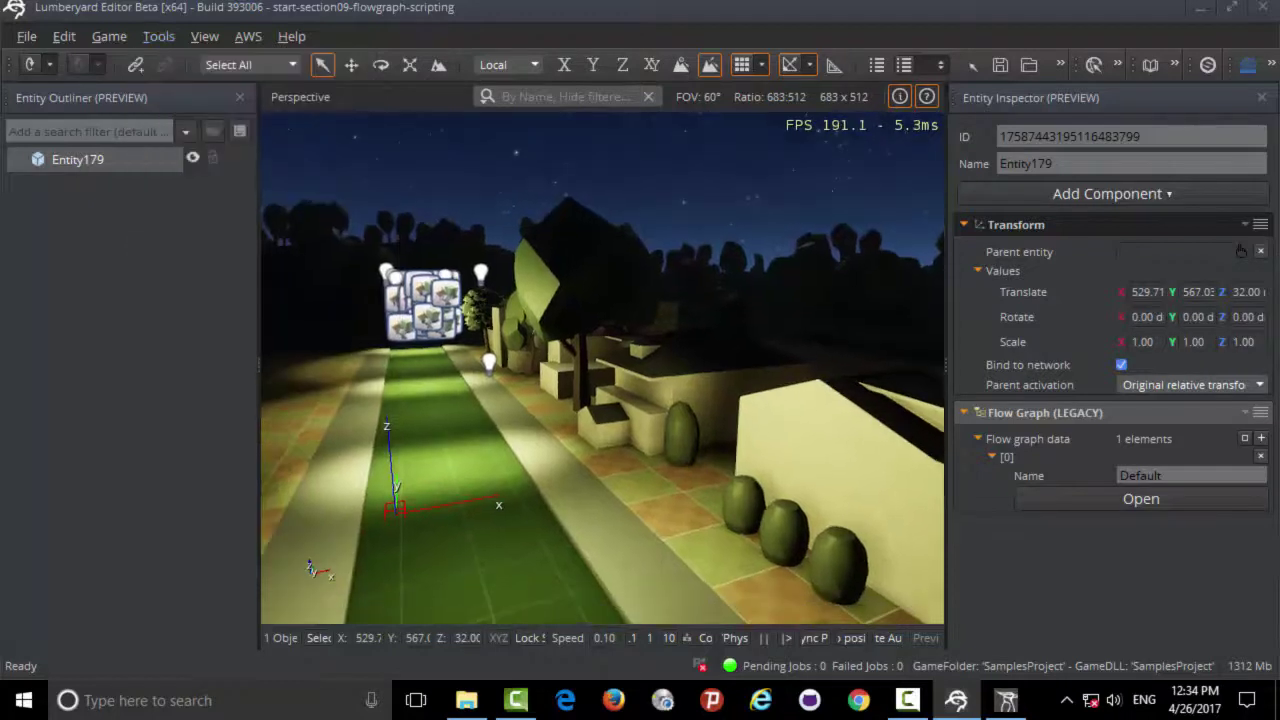
right_drag(600, 370, 520, 370)
right_drag(600, 370, 700, 380)
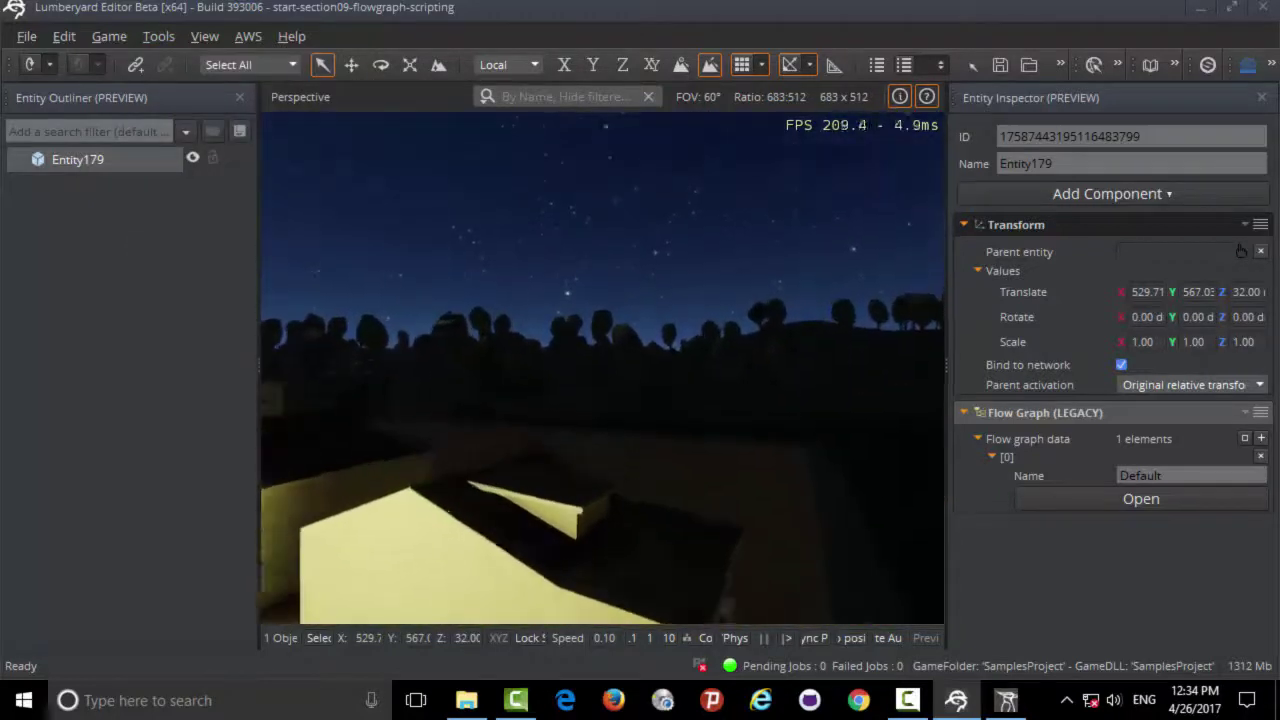
right_drag(600, 370, 500, 370)
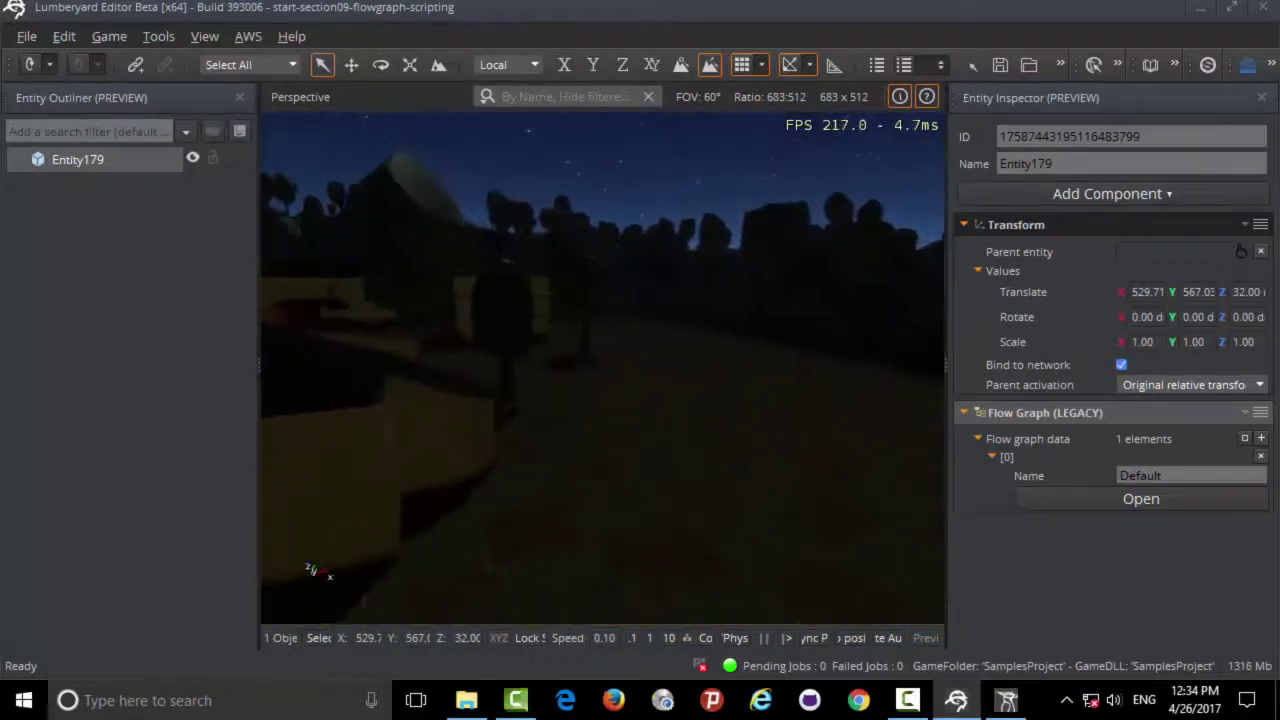
right_drag(600, 370, 580, 370)
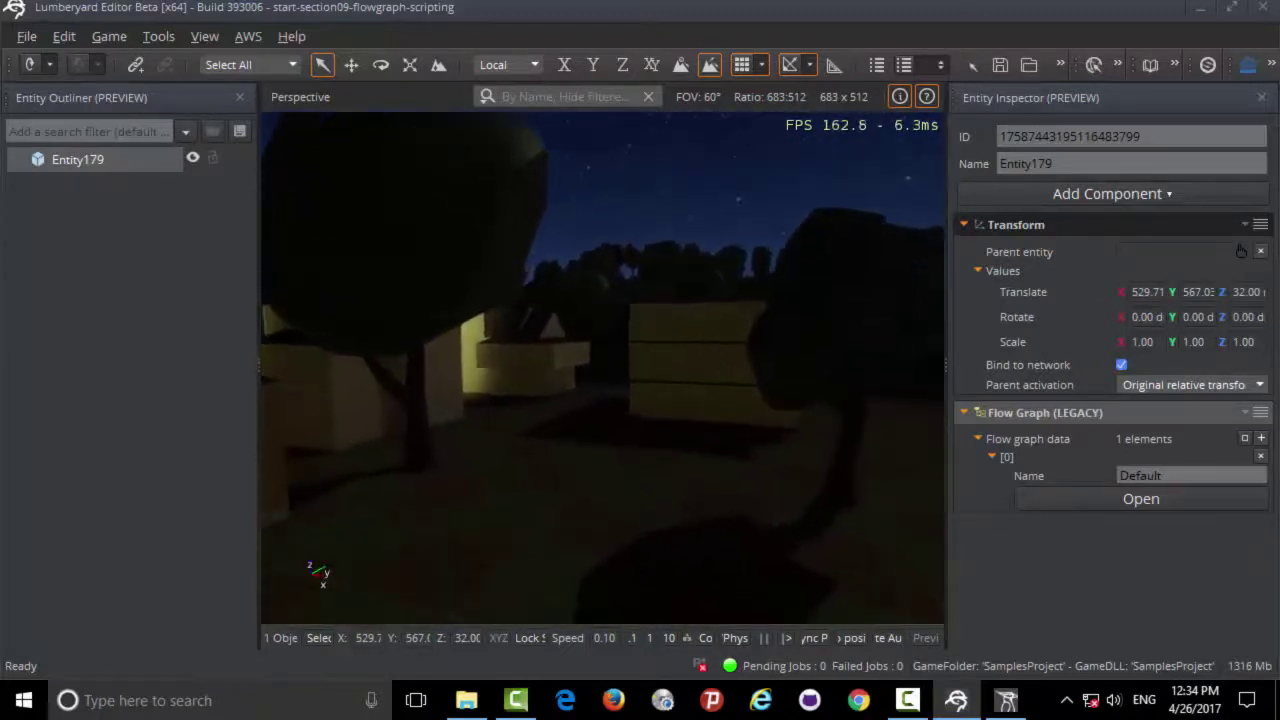
mouse_move(600, 370)
right_down()
mouse_move(600, 420)
mouse_move(700, 375)
right_up()
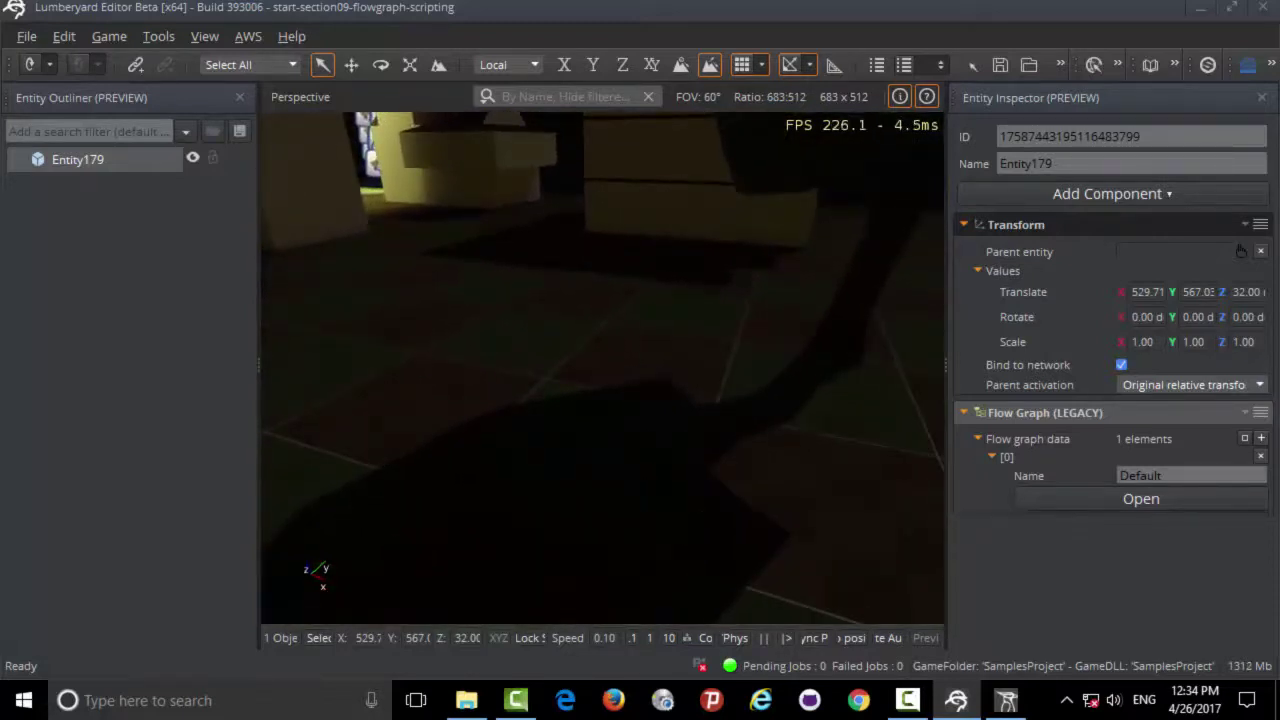
right_drag(600, 370, 600, 300)
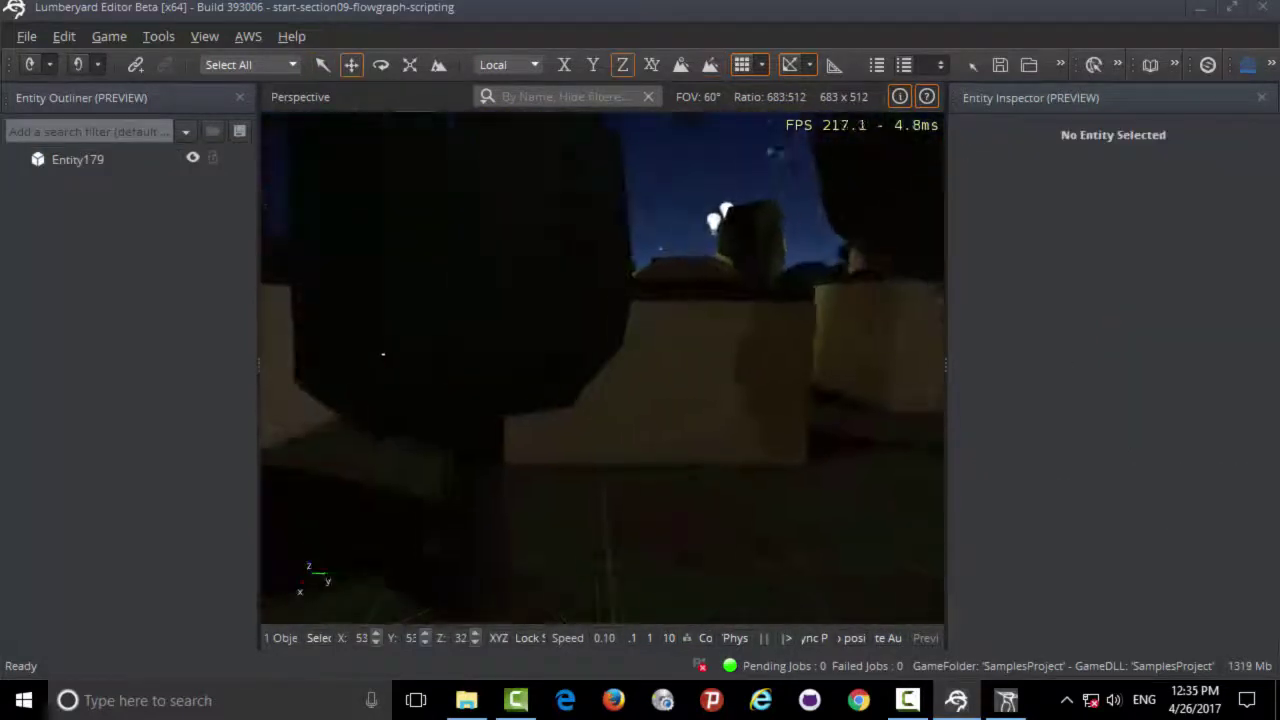
mouse_move(600, 370)
right_down()
mouse_move(560, 370)
mouse_move(640, 360)
mouse_move(600, 360)
right_up()
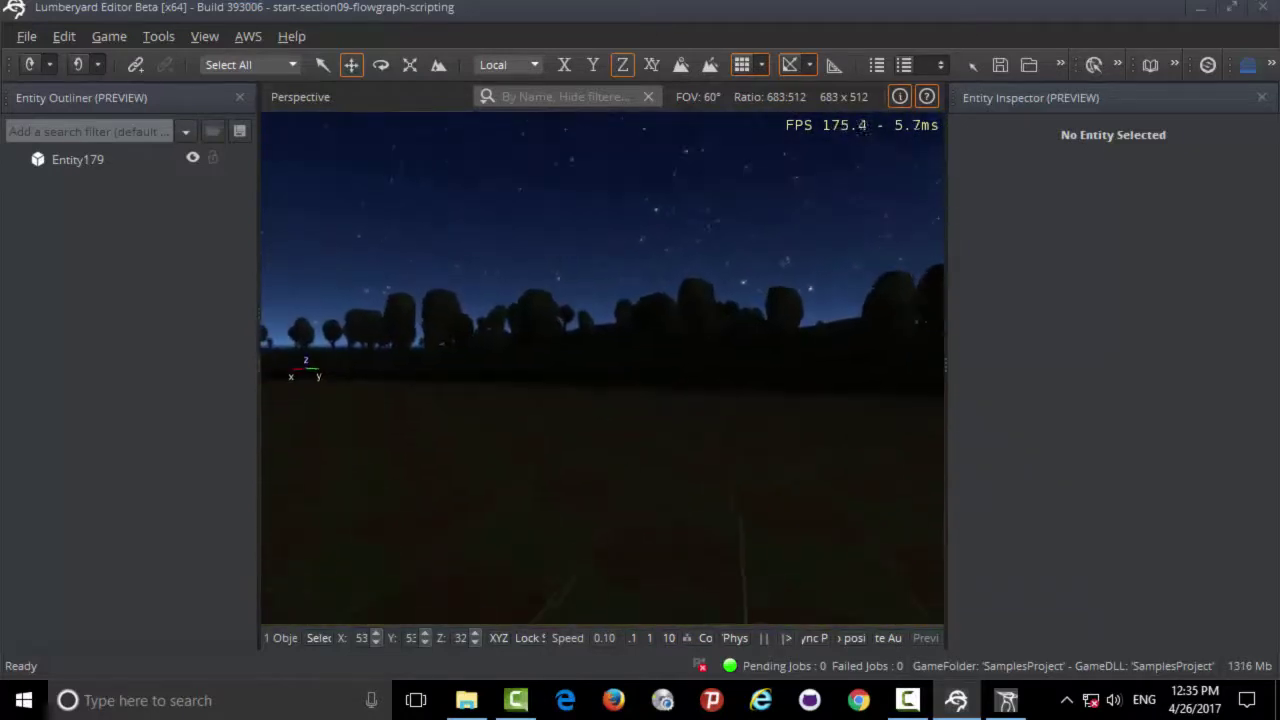
mouse_move(600, 370)
right_down()
mouse_move(600, 400)
mouse_move(600, 340)
mouse_move(614, 421)
right_up()
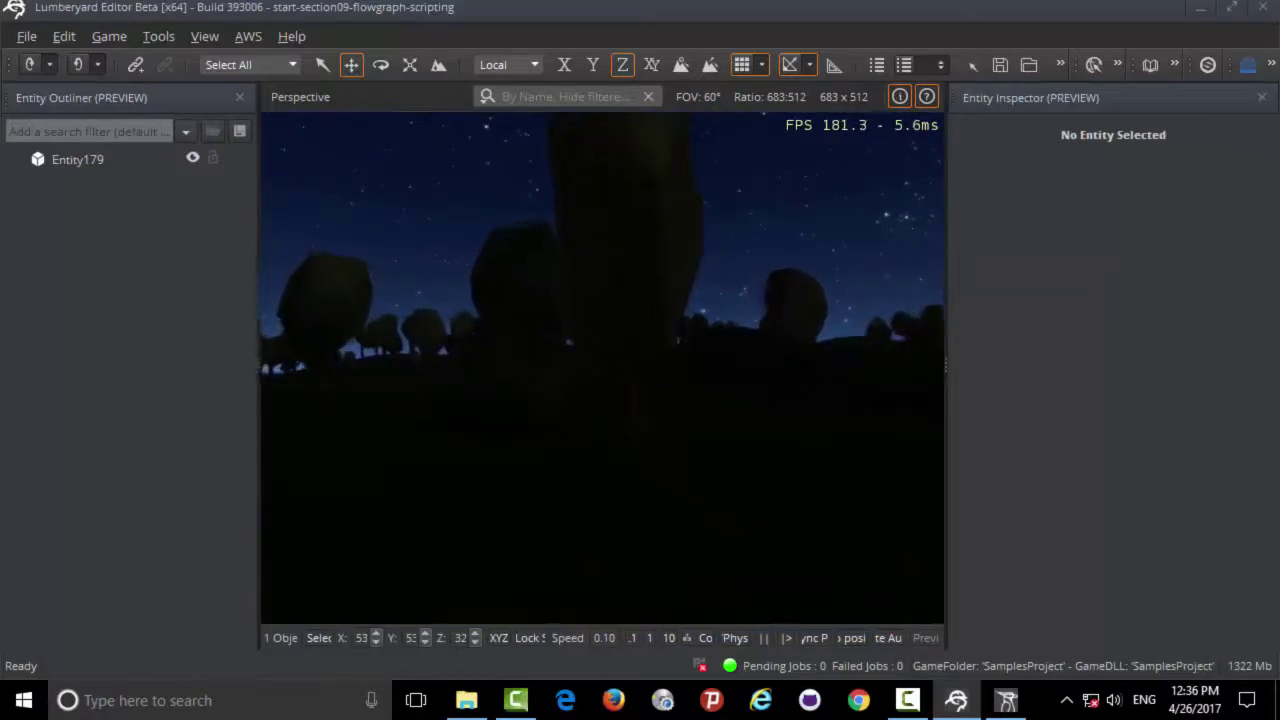
Create an empty entity, add a Point Light component, raise it slightly and frame it
right_click(506, 394)
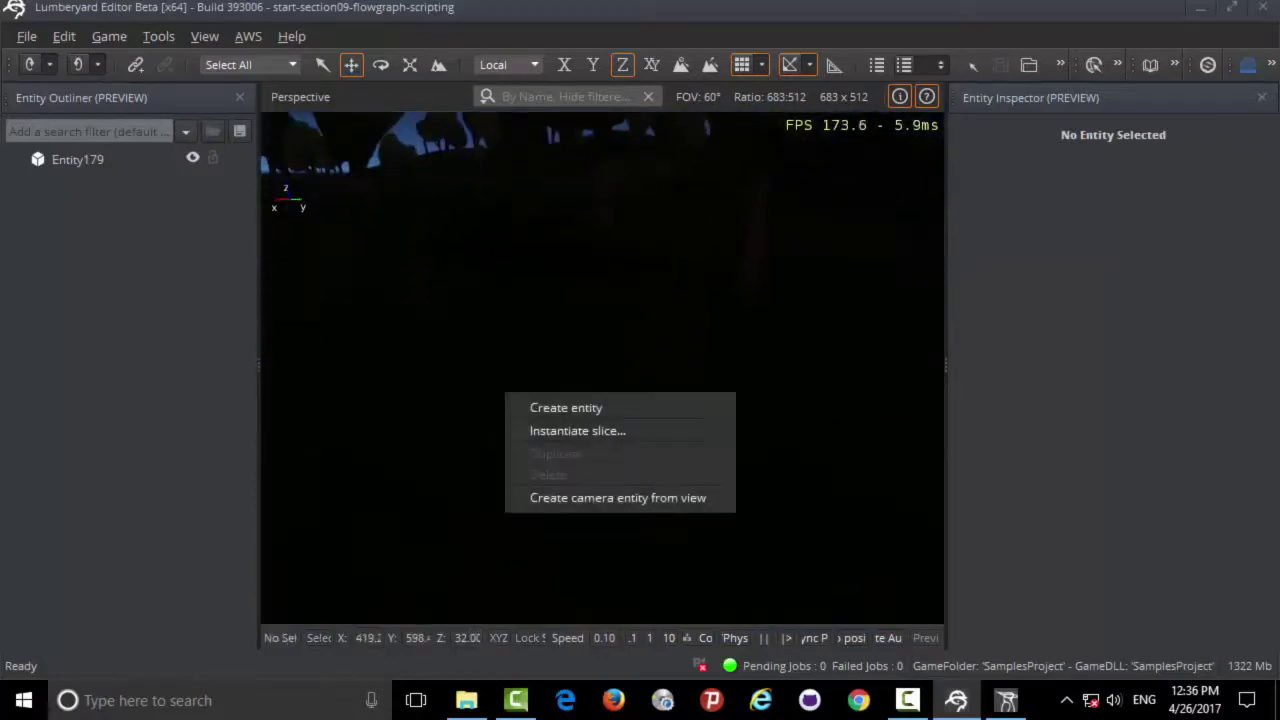
click(580, 410)
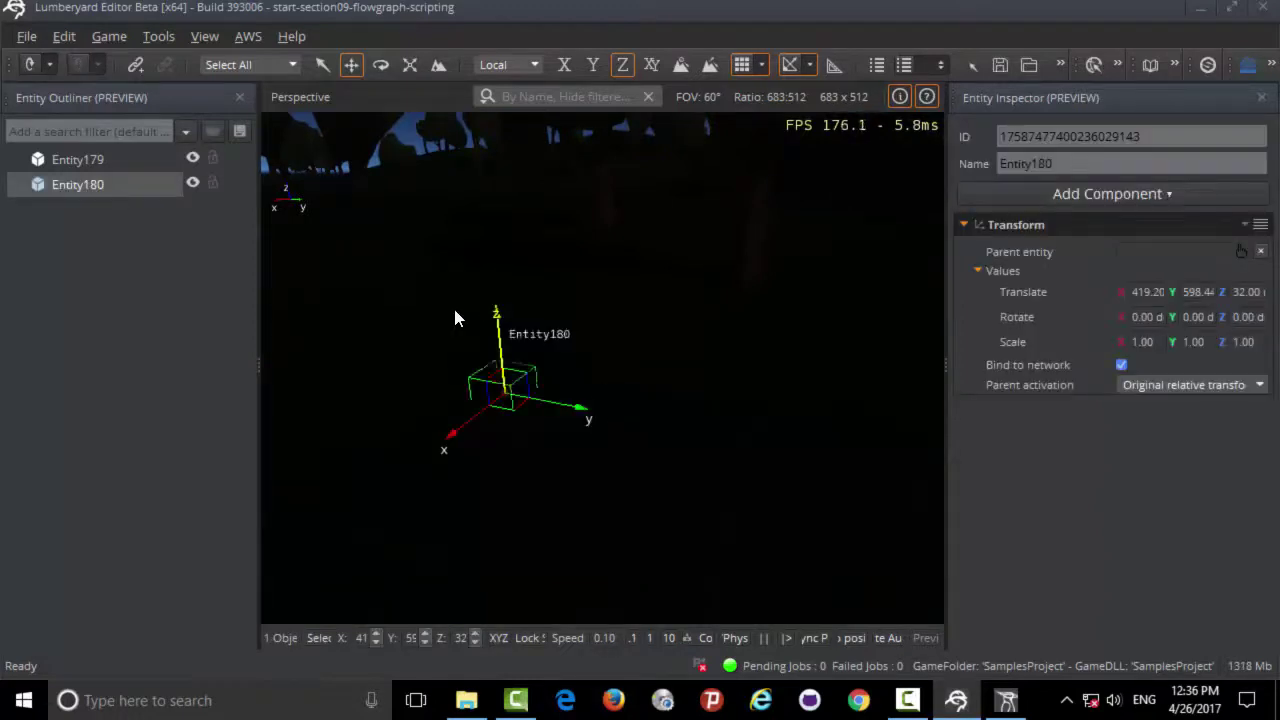
click(1065, 193)
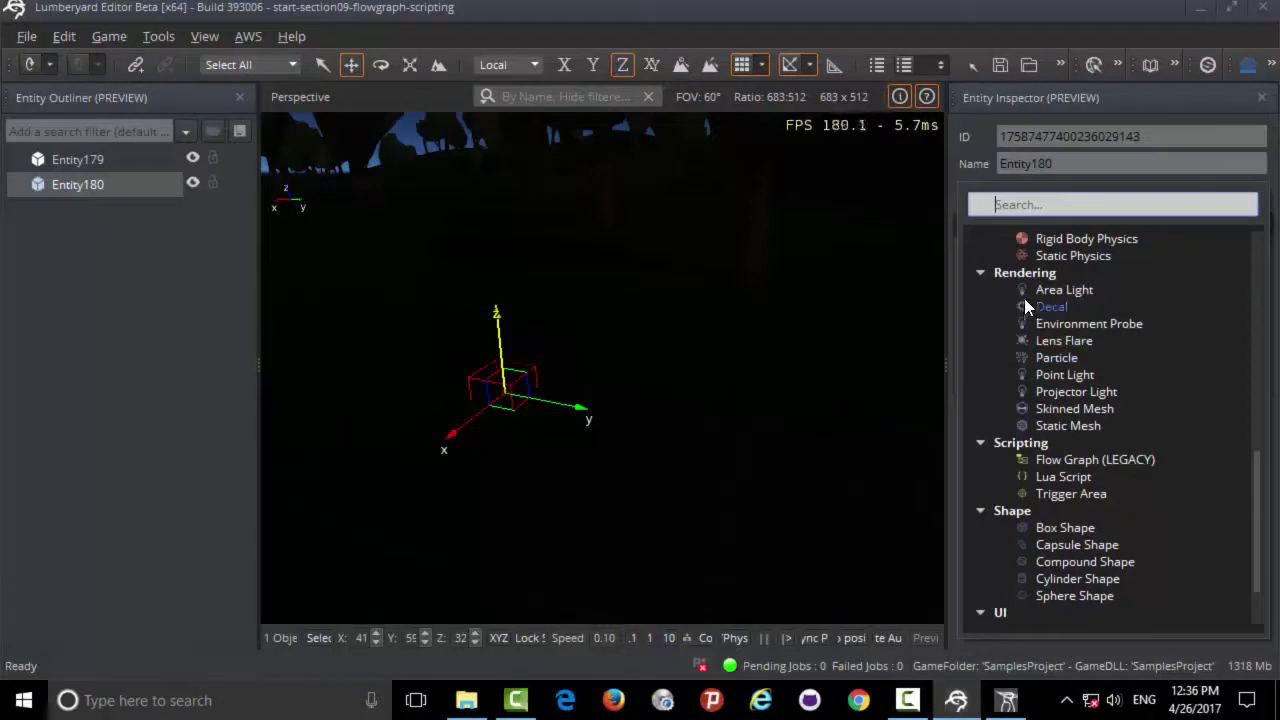
click(1051, 375)
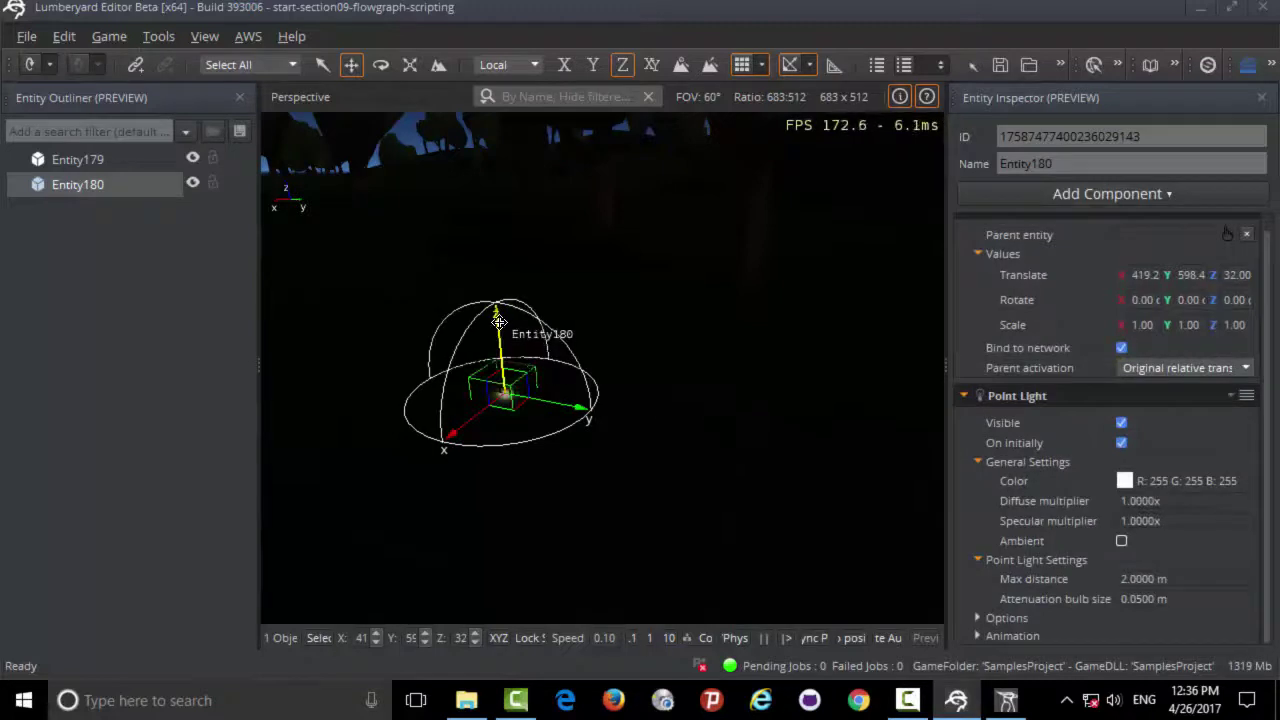
mouse_move(498, 322)
mouse_down()
mouse_move(473, 267)
mouse_move(469, 288)
mouse_up()
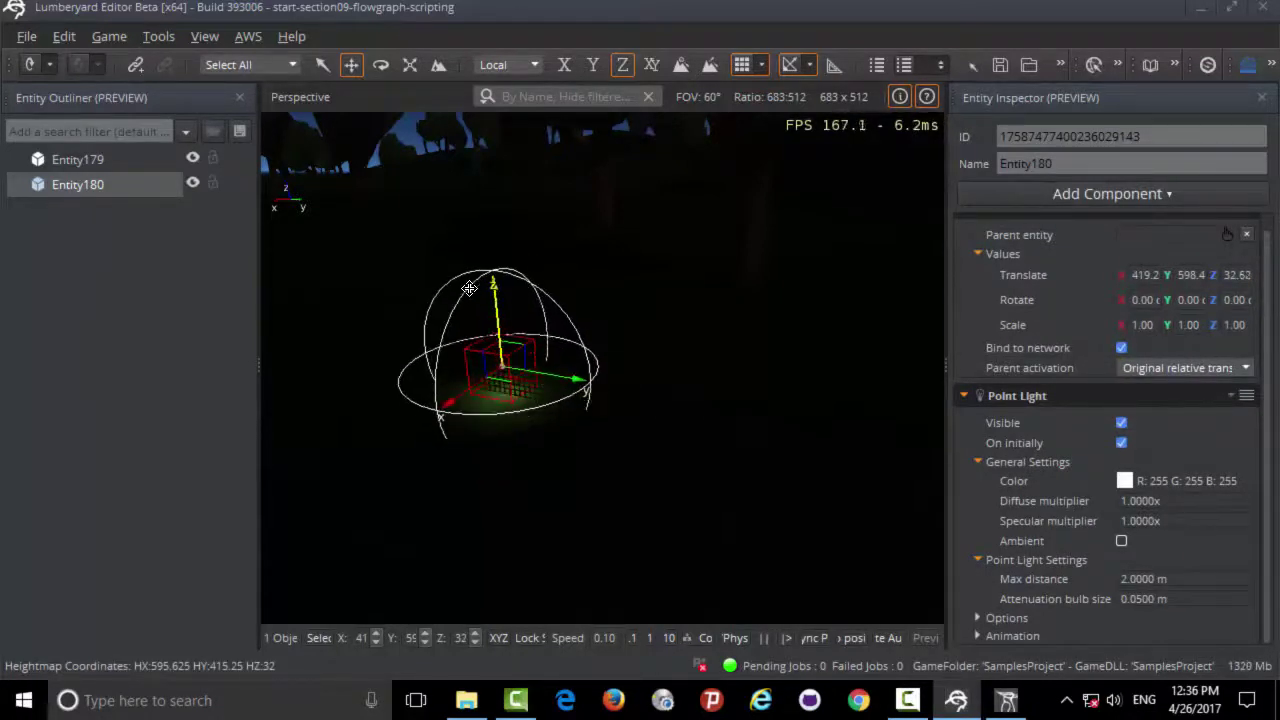
key(z)
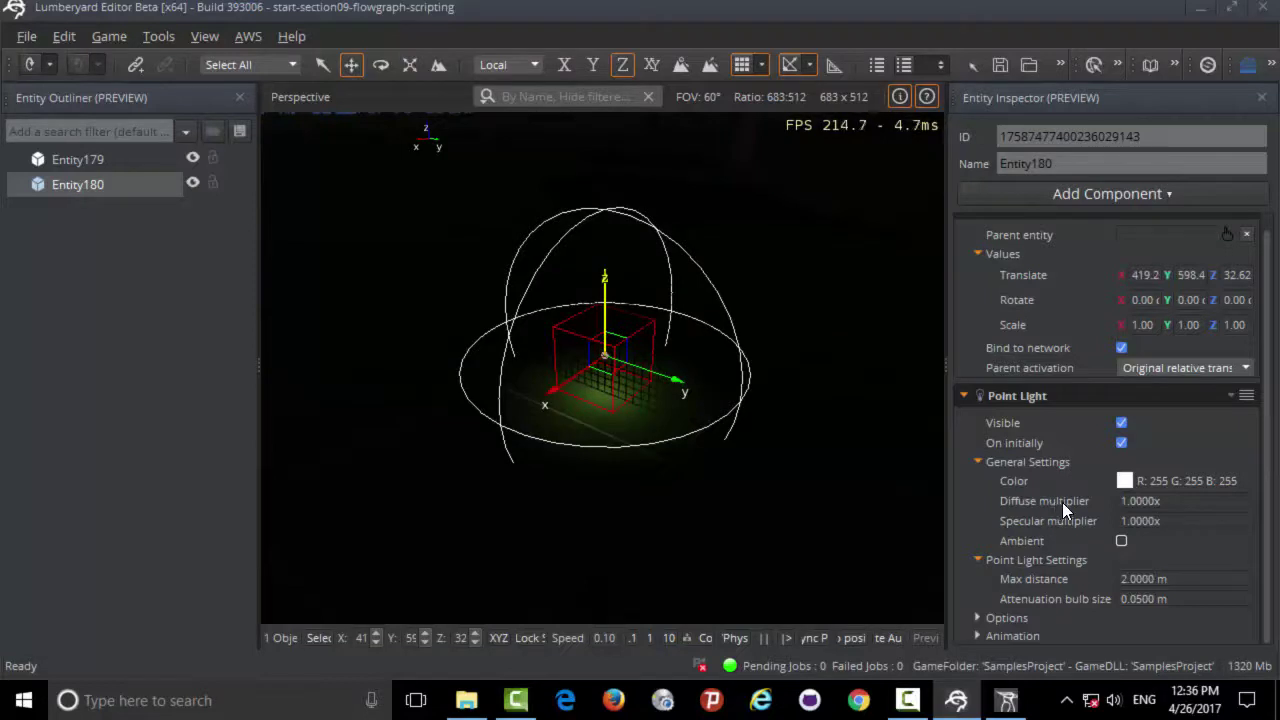
Set the point light's colour to yellow in the colour picker
click(1125, 481)
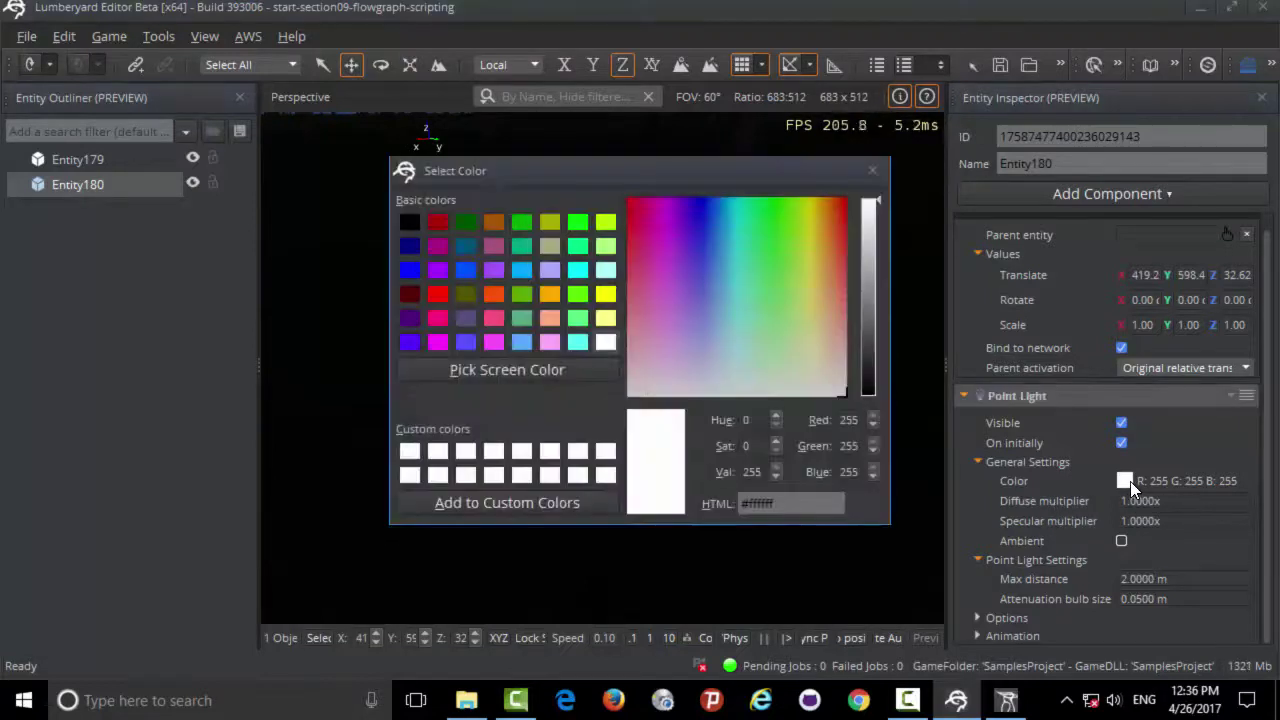
click(782, 221)
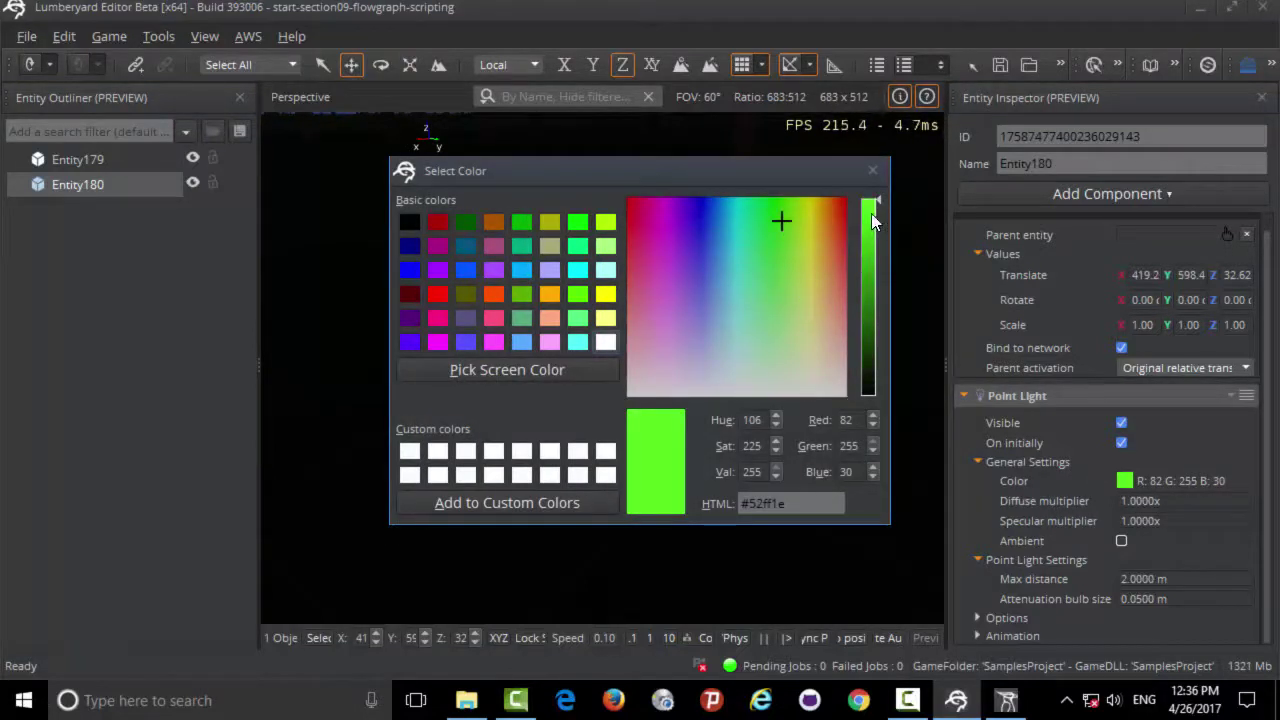
drag(782, 221, 812, 204)
click(872, 170)
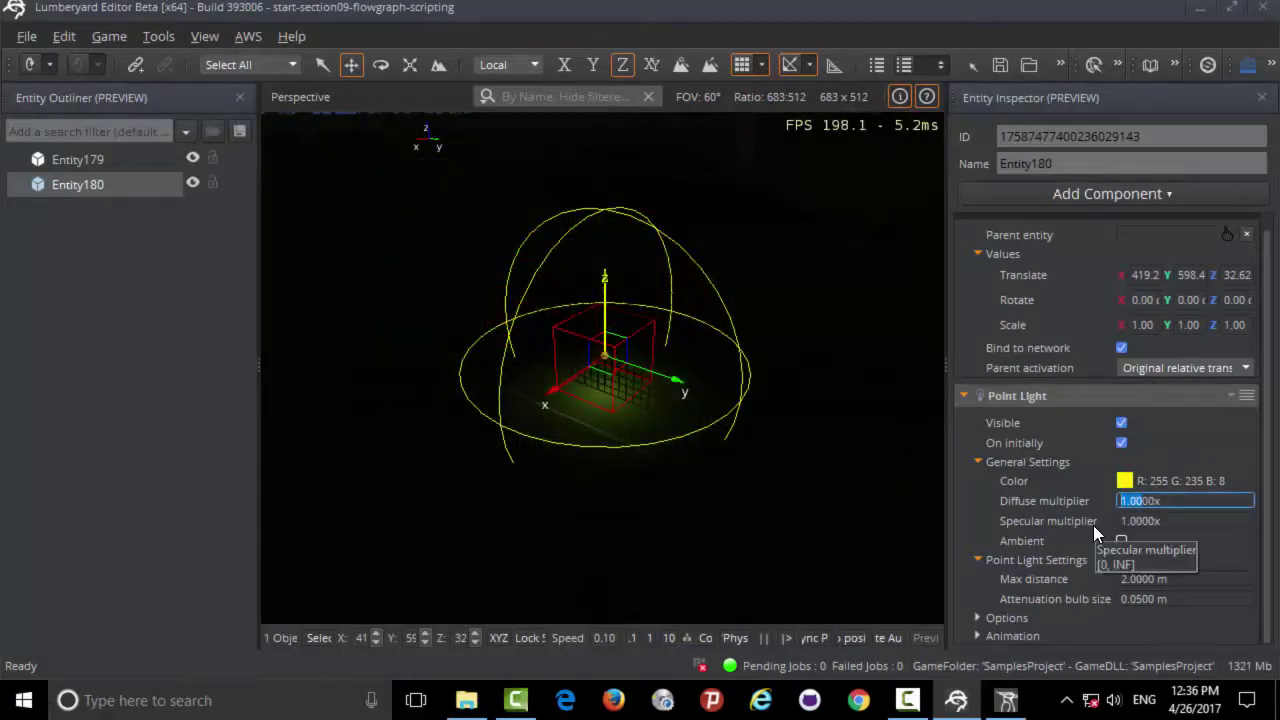
Set diffuse multiplier 5 and specular multiplier 2, then nudge the light higher
key(BackSpace)
text(5)
key(Return)
text(2)
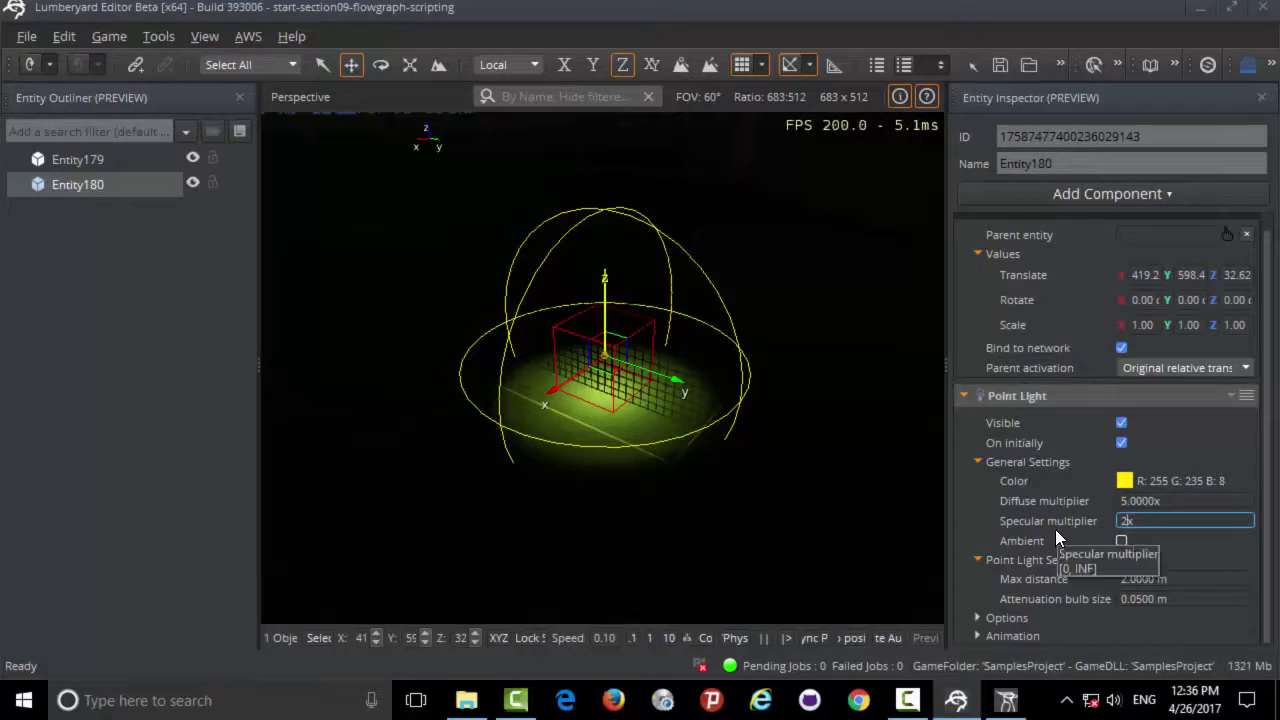
key(Return)
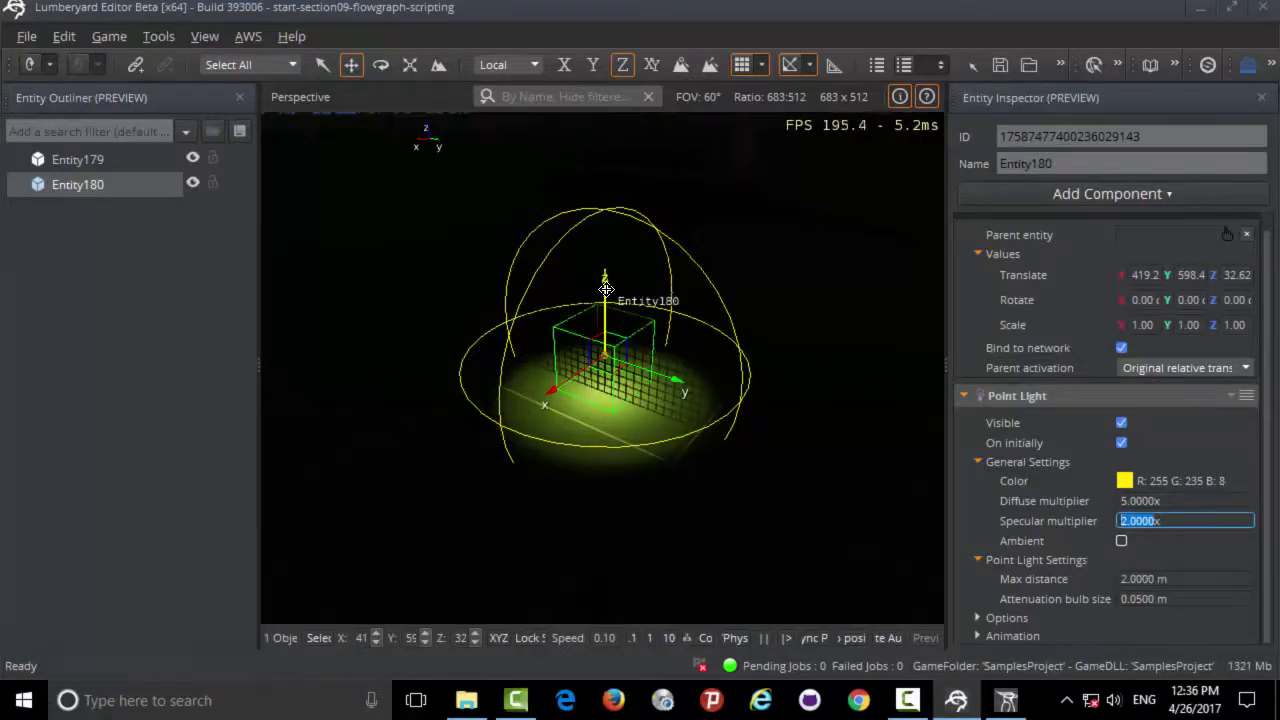
drag(606, 289, 604, 278)
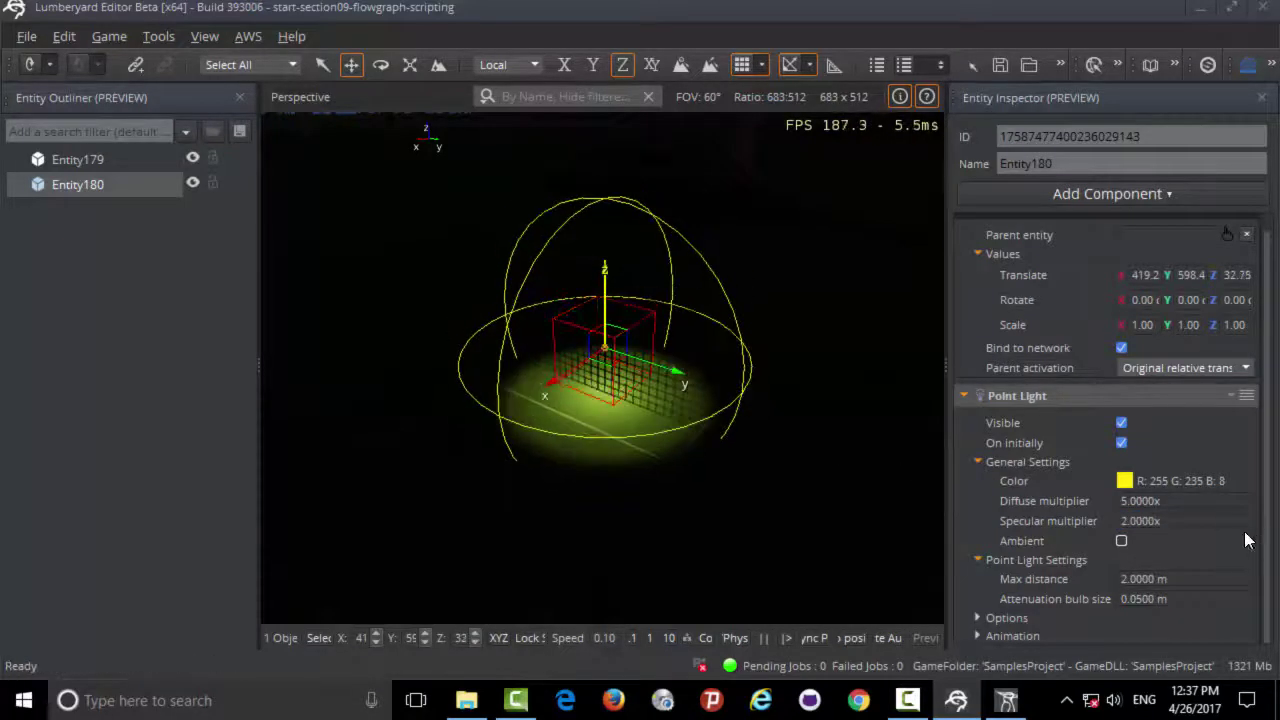
Toggle Ambient on and back off, then expand the light's Options and Animation groups
click(1121, 541)
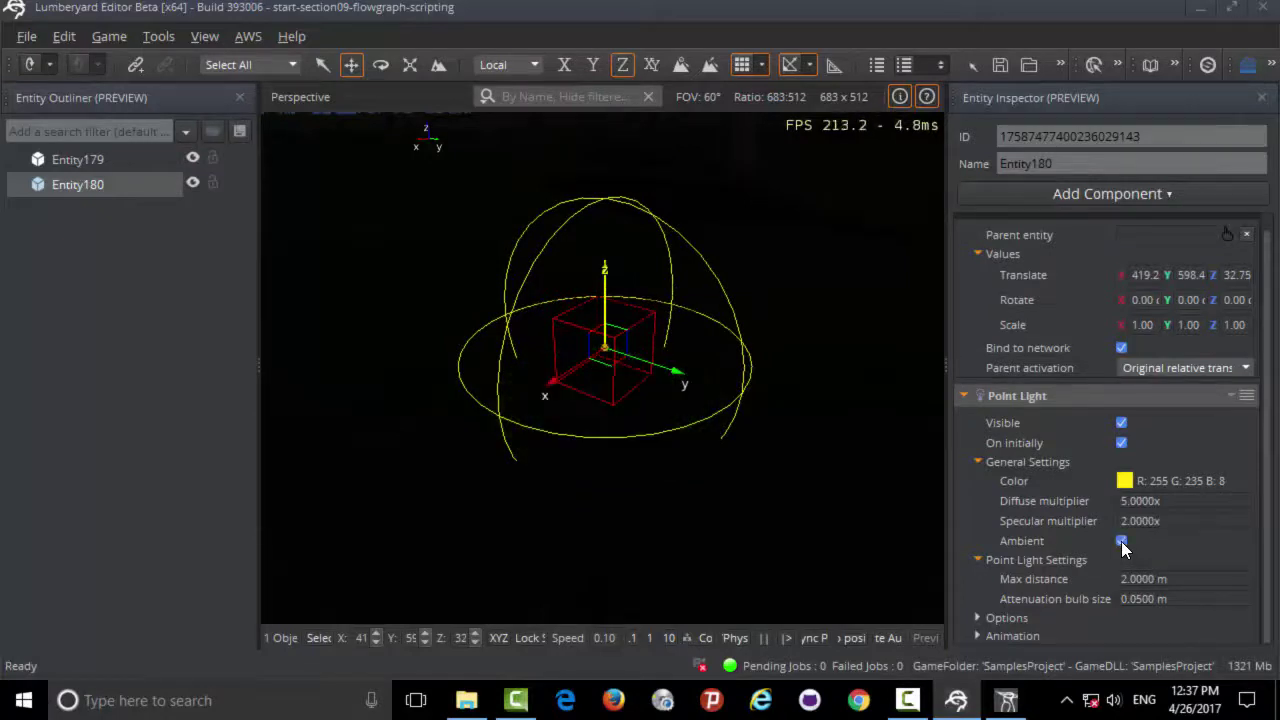
click(1122, 545)
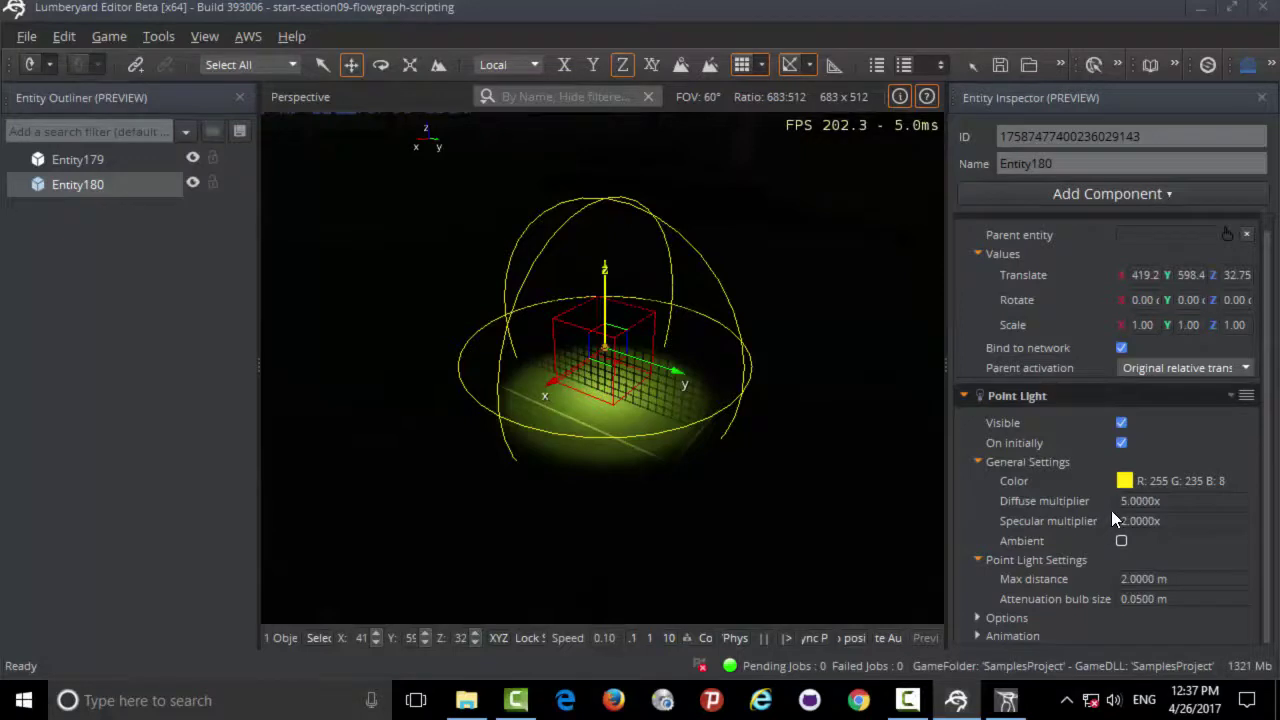
click(974, 617)
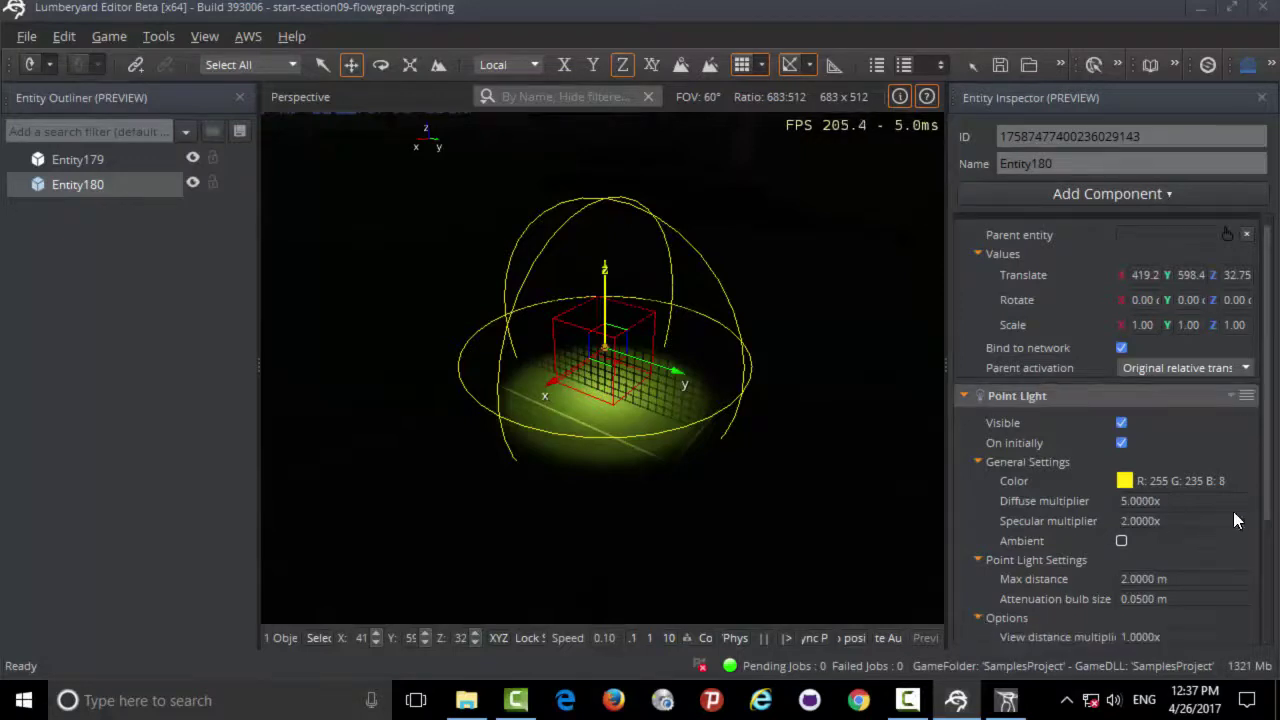
drag(1268, 458, 1258, 573)
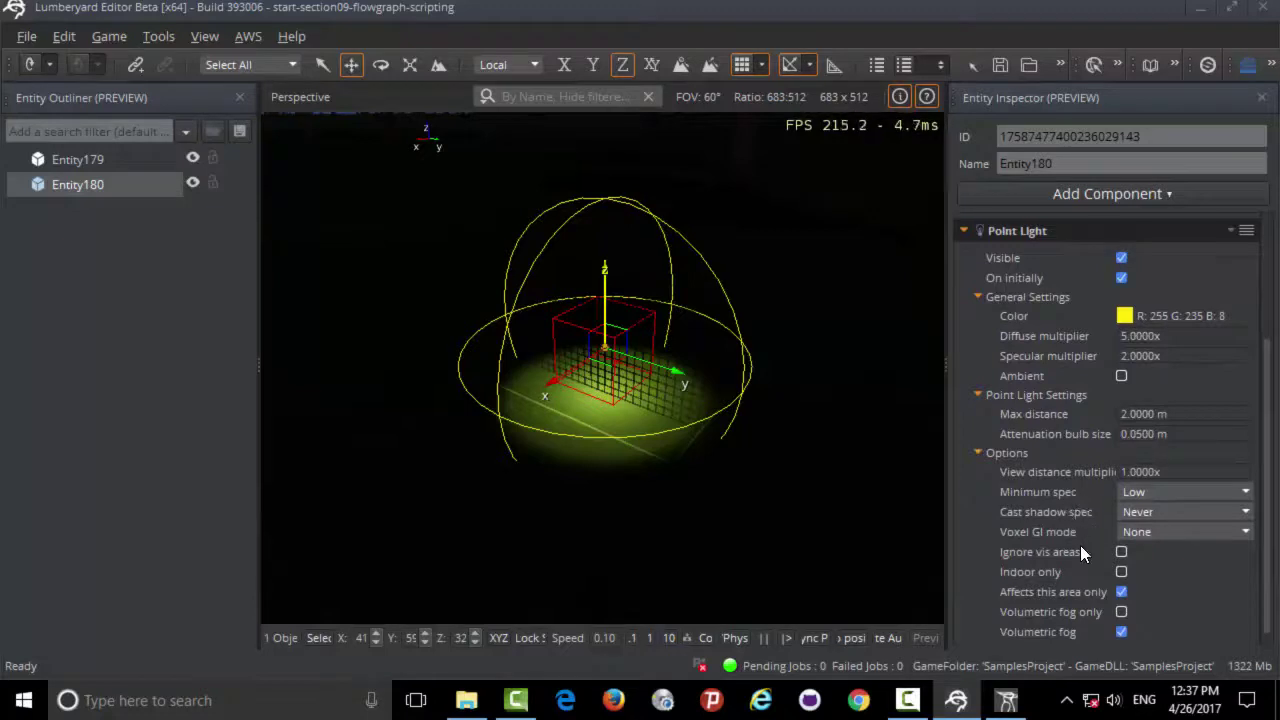
drag(1259, 535, 1259, 584)
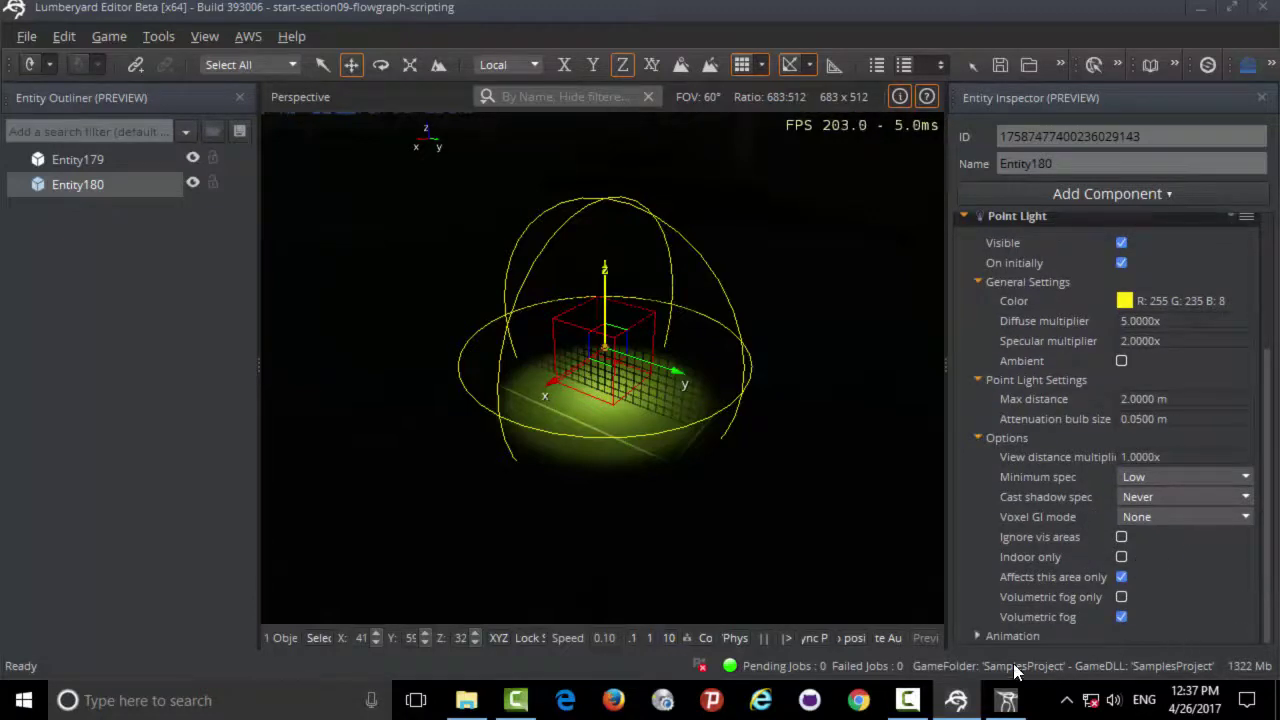
click(979, 637)
Apply a 10 m max distance and set animation style 5 with speed 0.1
drag(1268, 482, 1268, 537)
text(10)
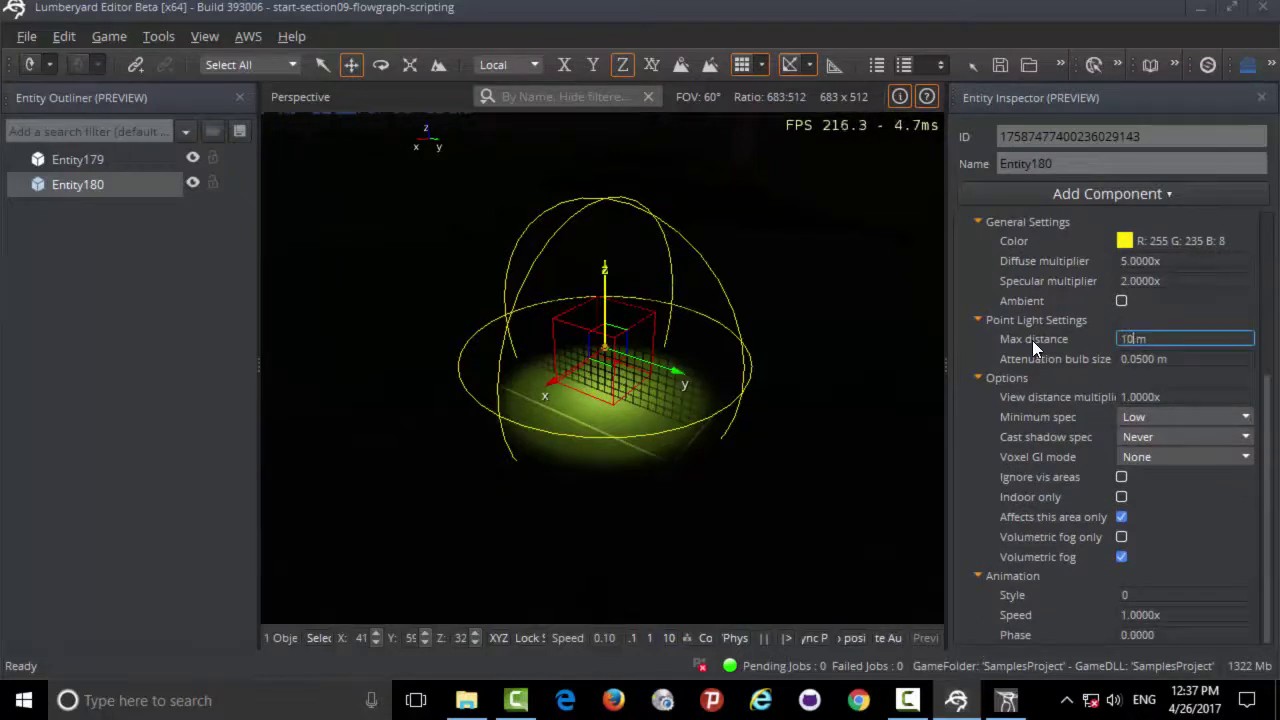
key(Return)
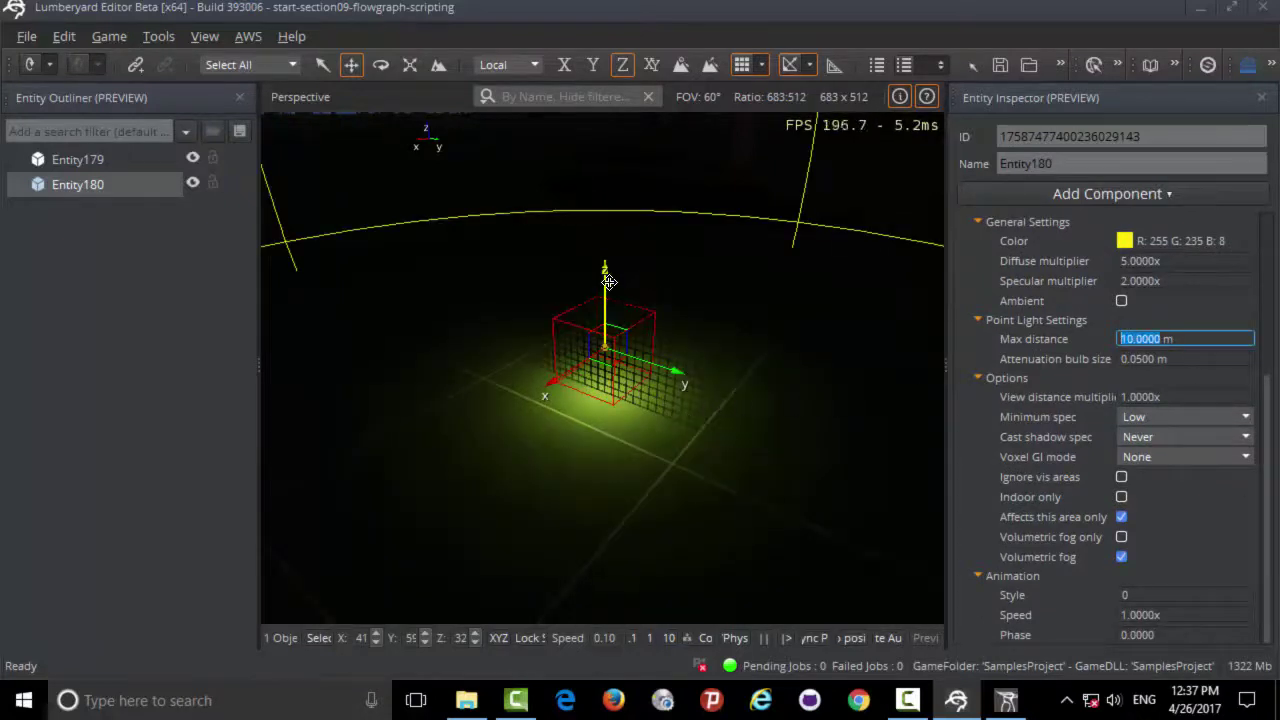
click(1135, 594)
text(5)
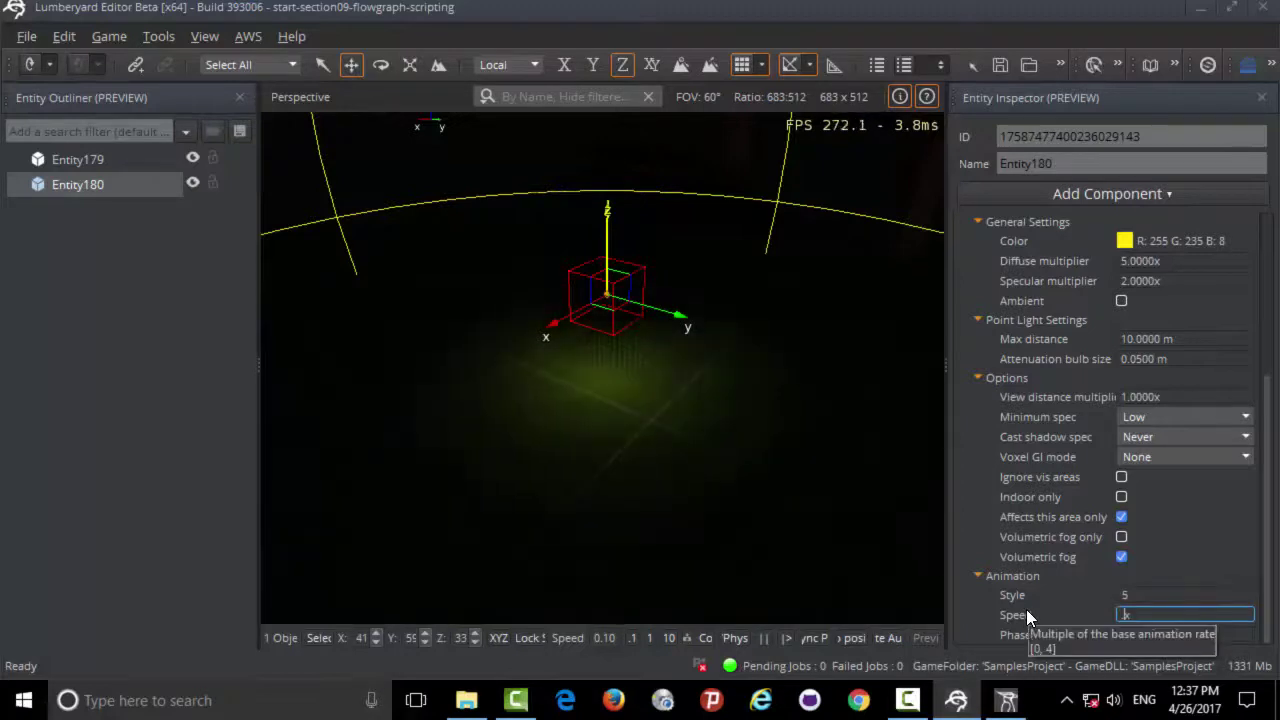
text(.1)
key(Return)
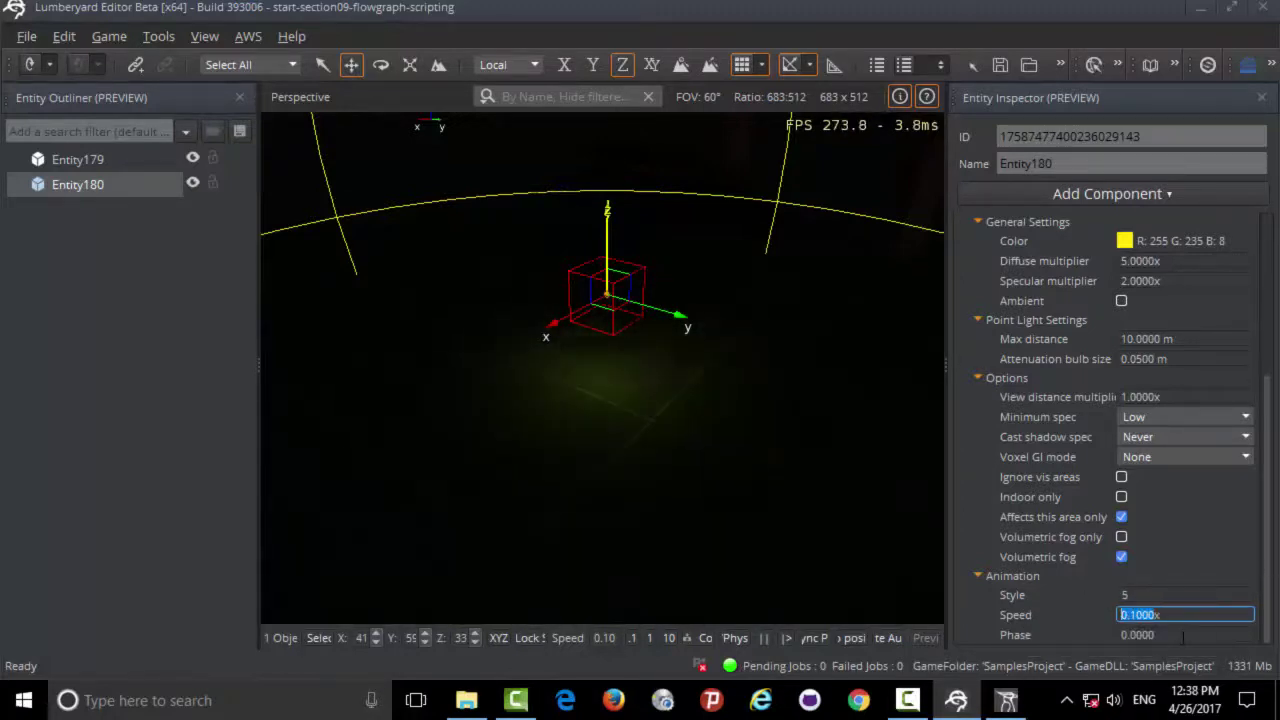
Set the animation phase to 1 and commit style 5
key(Tab)
text(1)
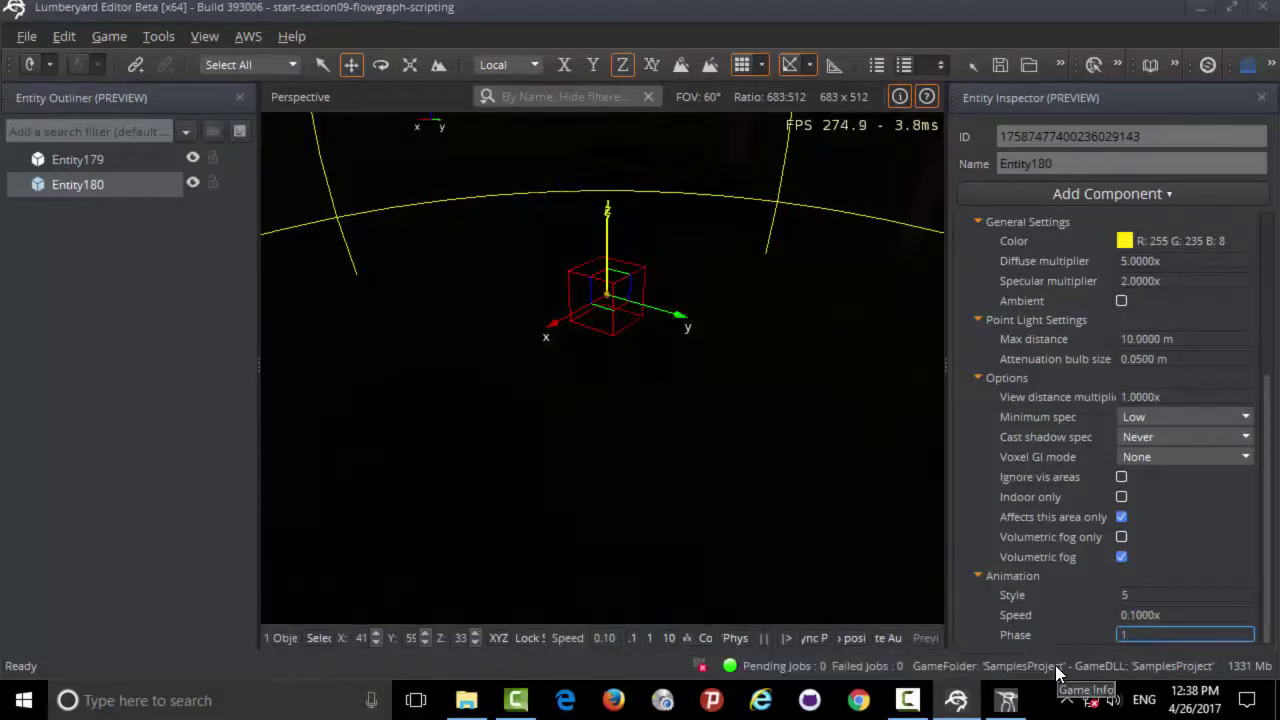
key(Return)
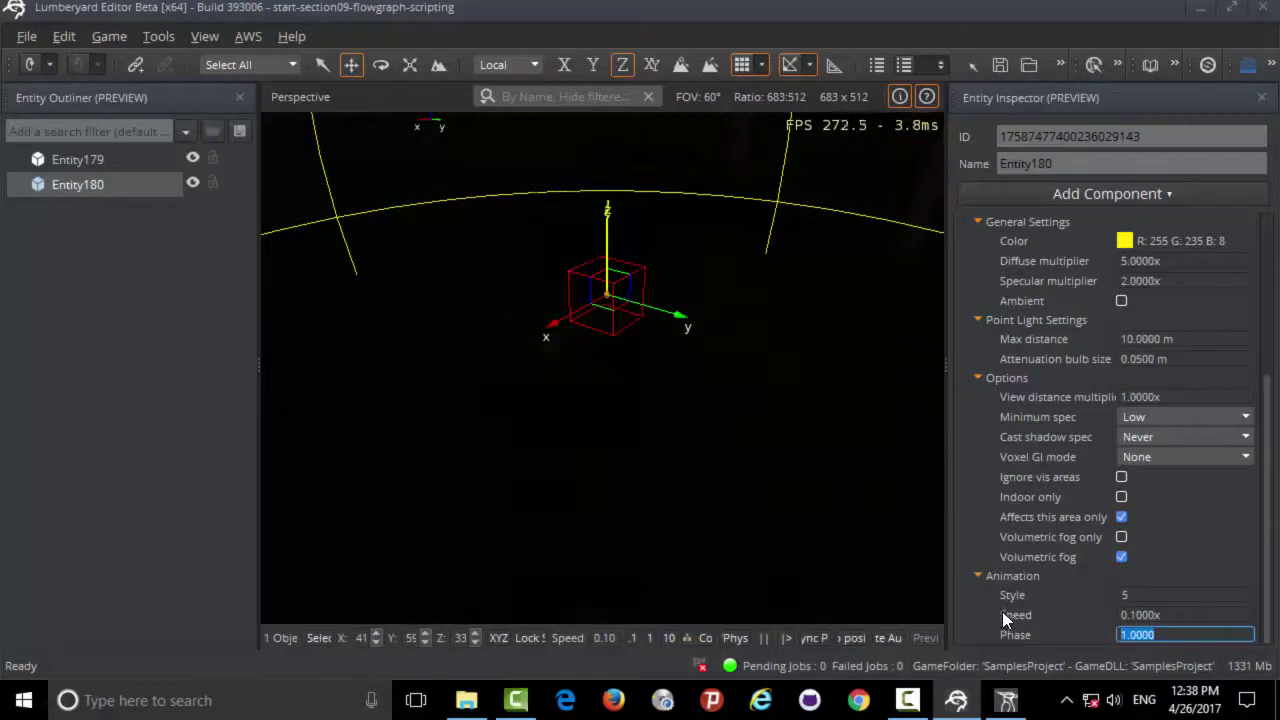
click(1137, 594)
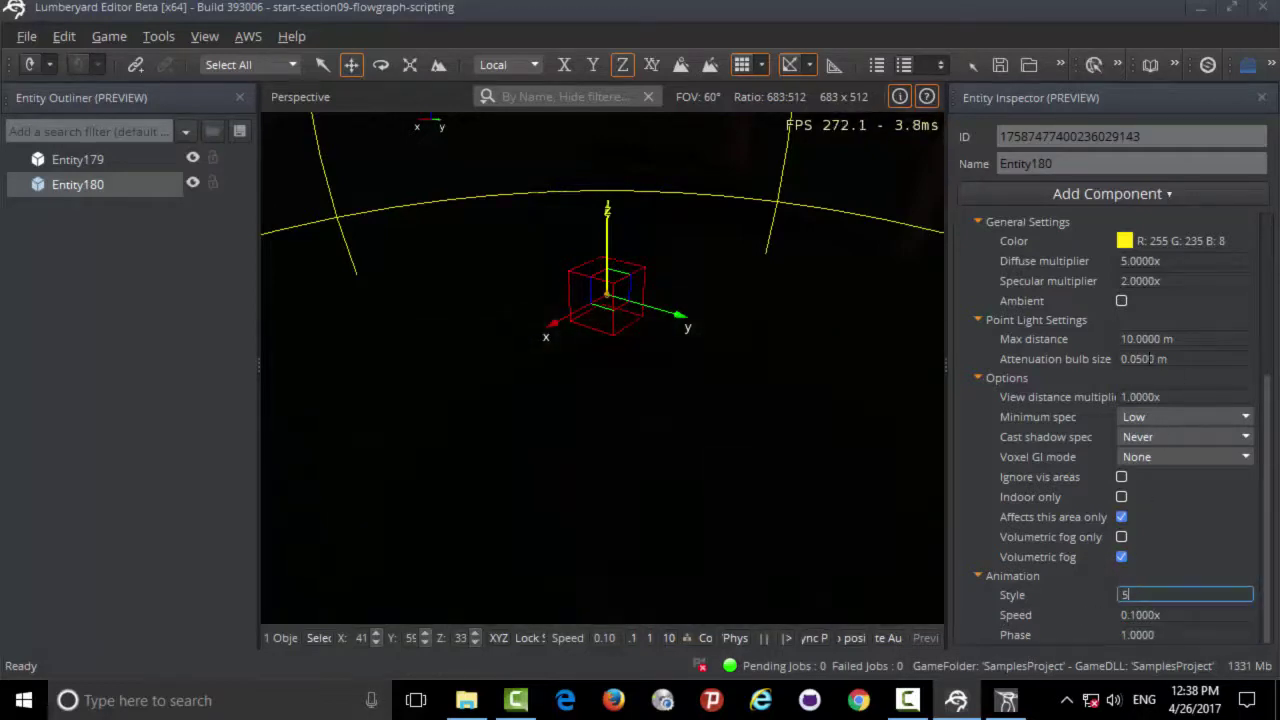
click(1140, 261)
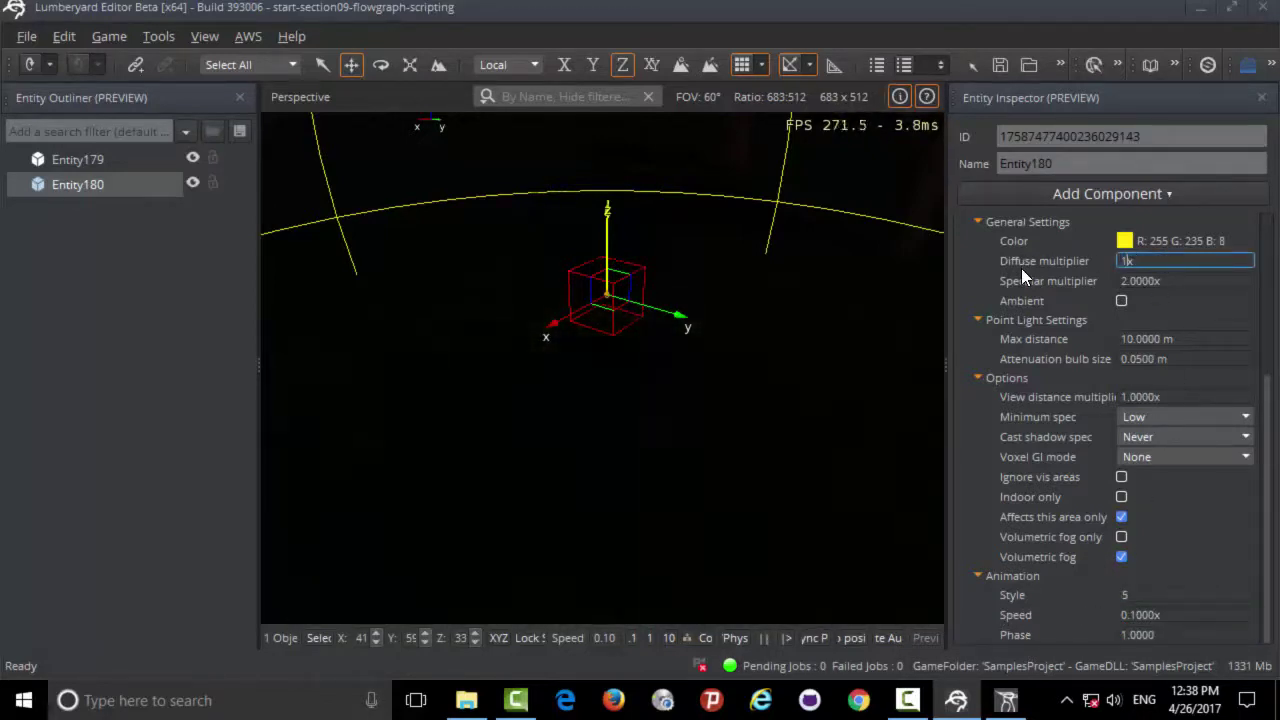
Set the diffuse multiplier to 10, then raise it to 40
text(10)
key(Return)
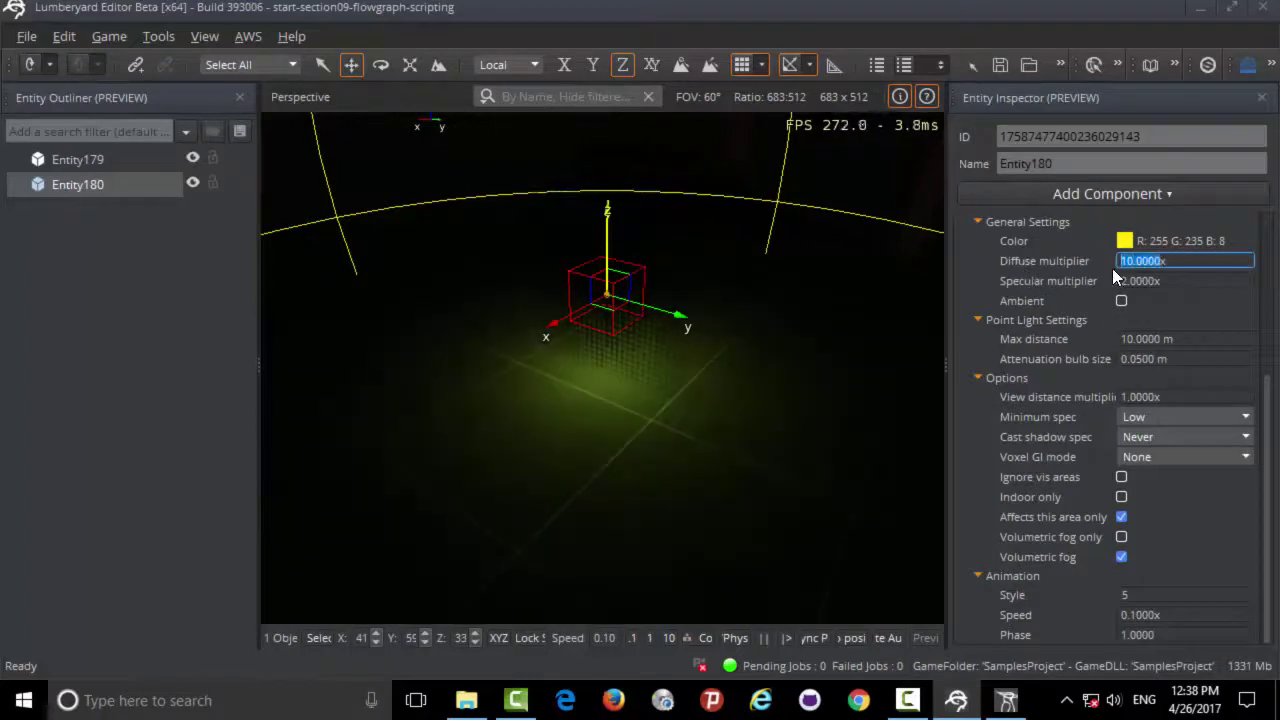
text(4)
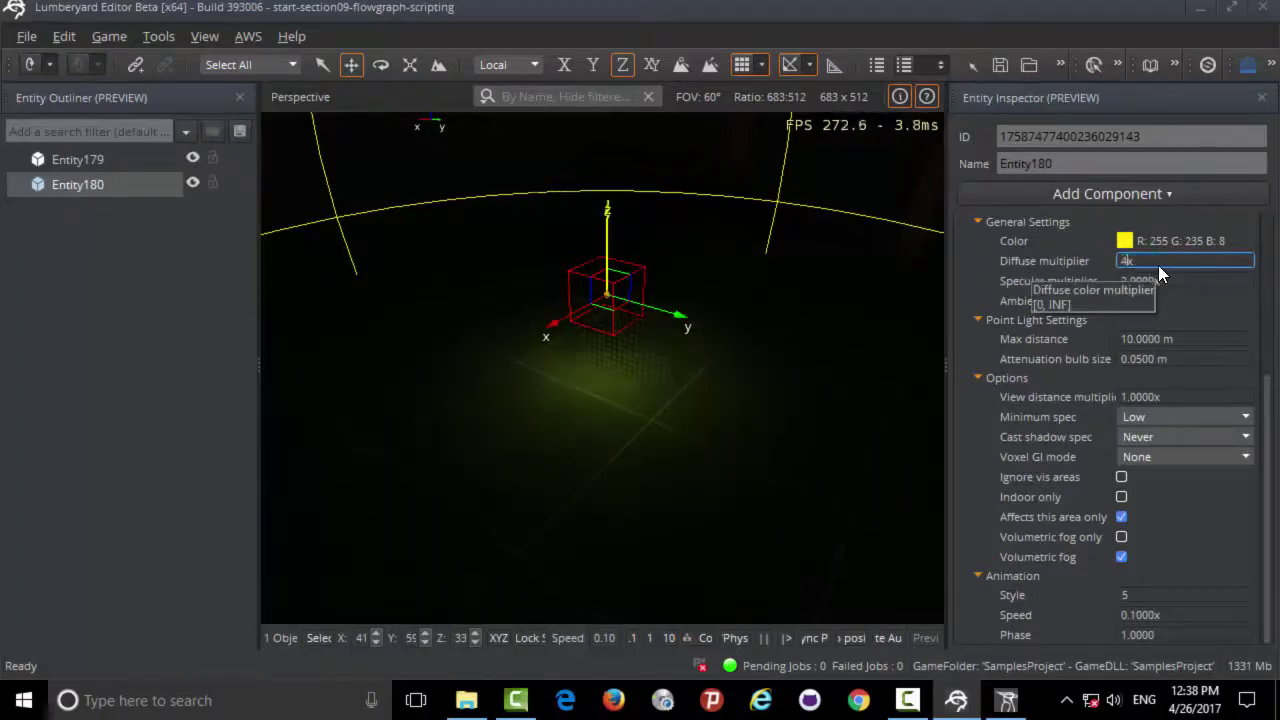
text(0)
key(Return)
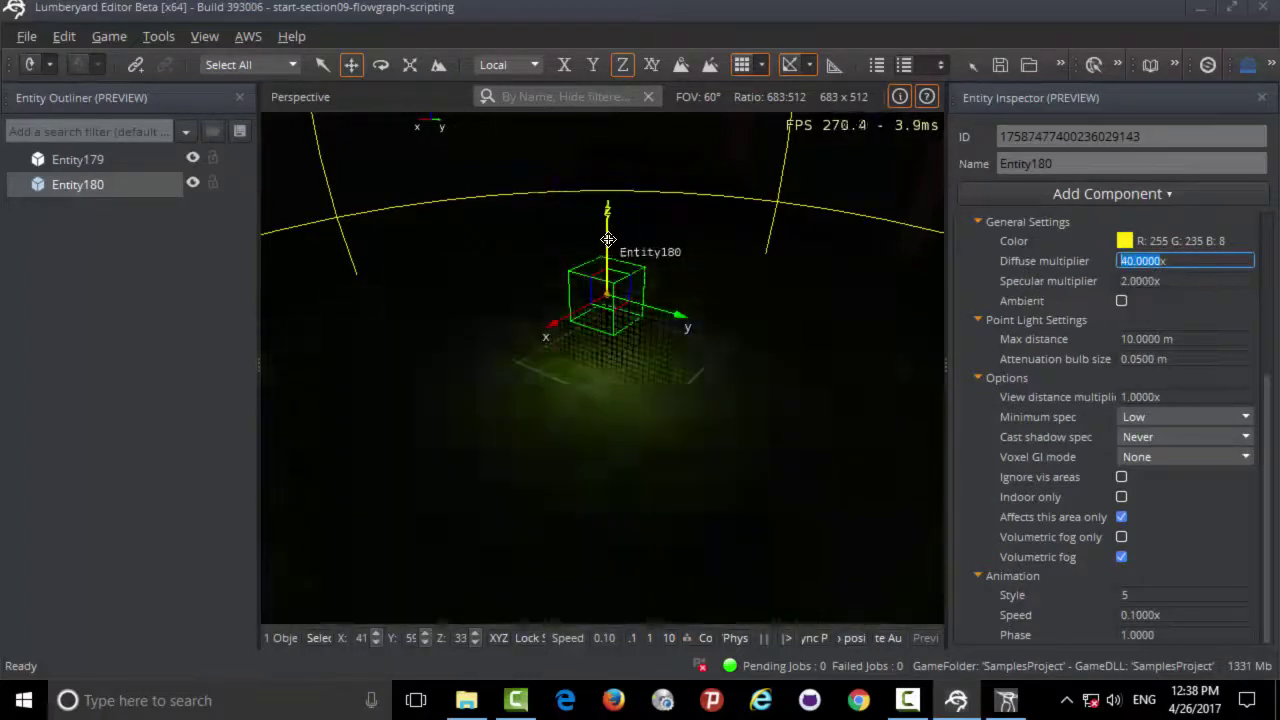
Lift the light higher and orbit the view to inspect the lit trees
middle_drag(659, 310, 598, 160)
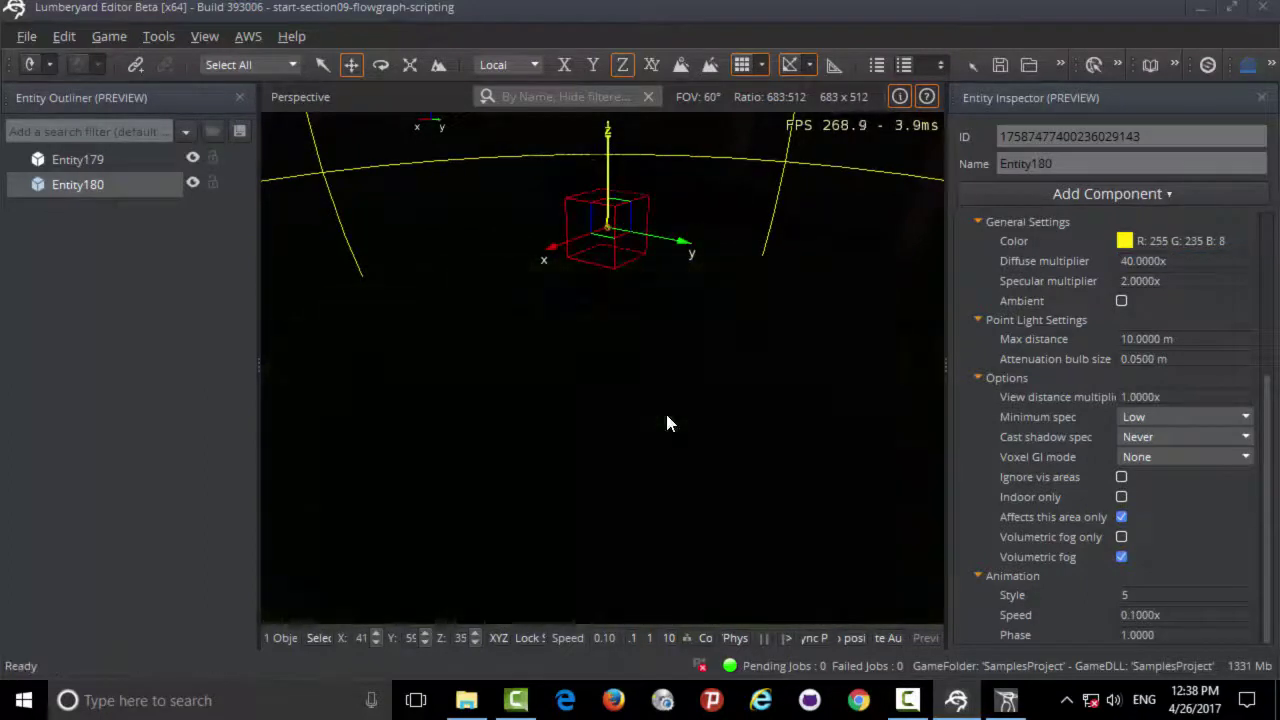
scroll(666, 423, down, 5)
scroll(641, 372, down, 3)
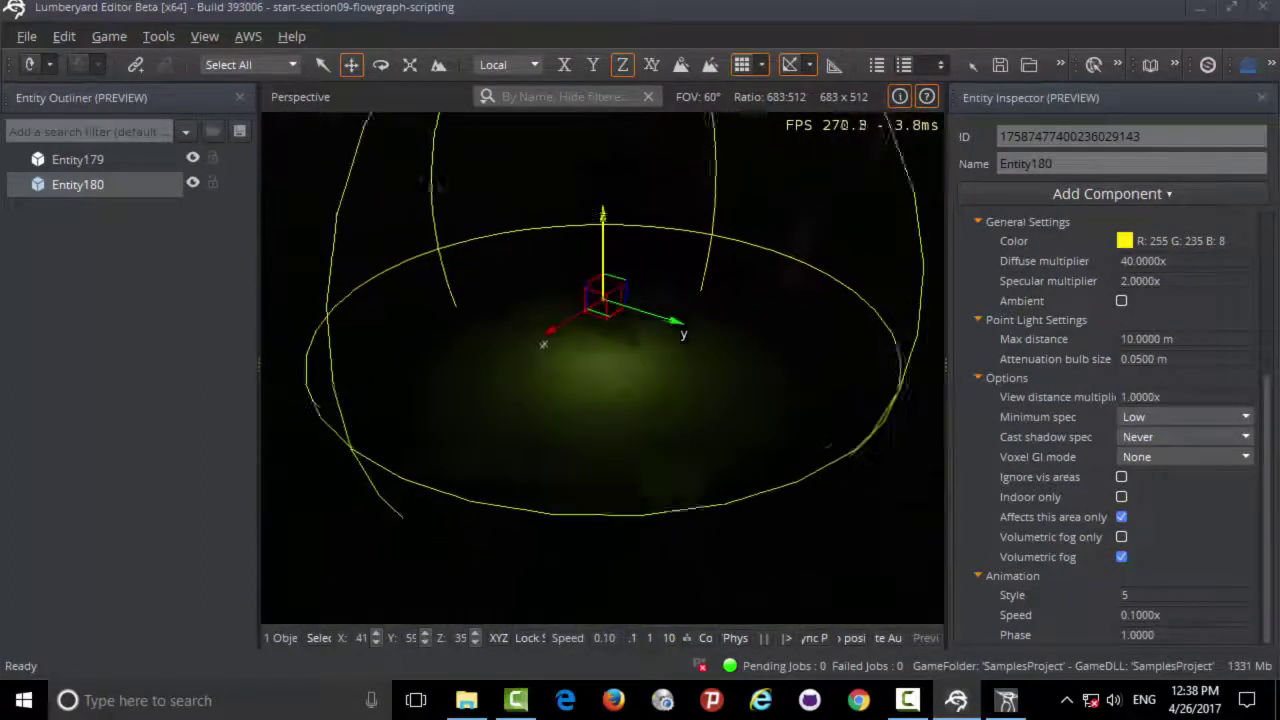
drag(573, 322, 648, 273)
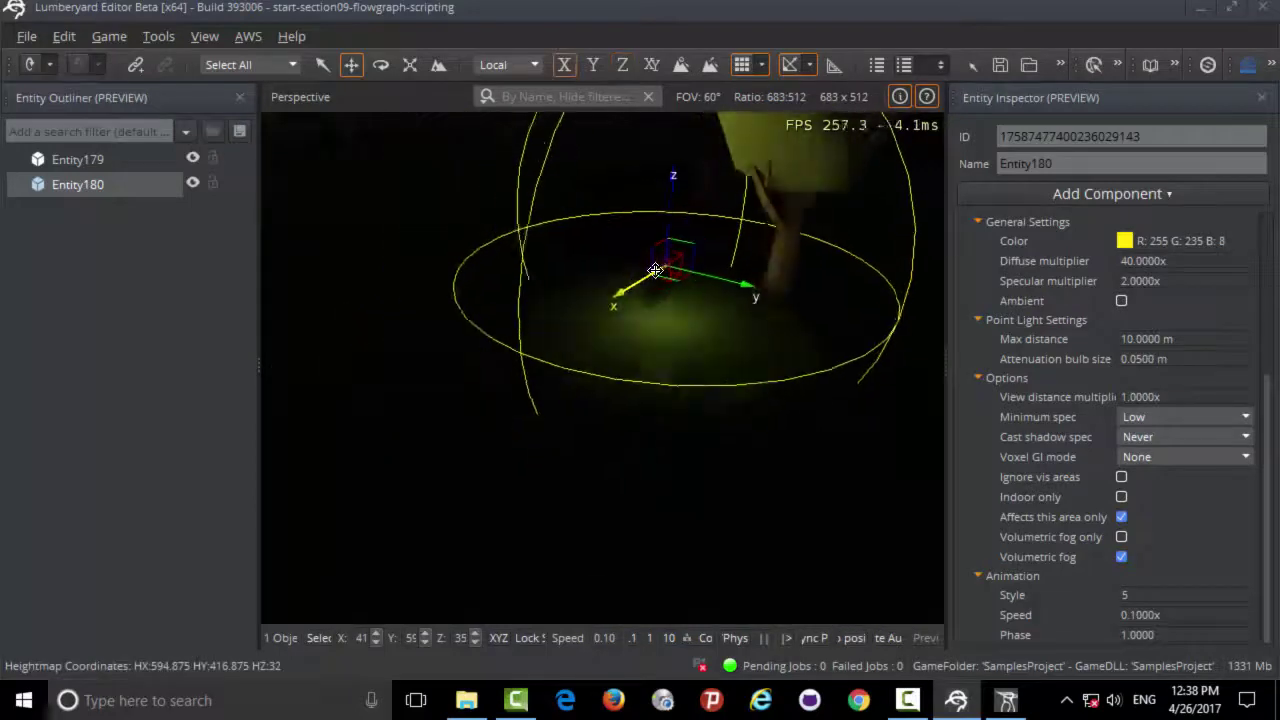
mouse_move(648, 273)
middle_down()
mouse_move(548, 398)
mouse_move(767, 390)
middle_up()
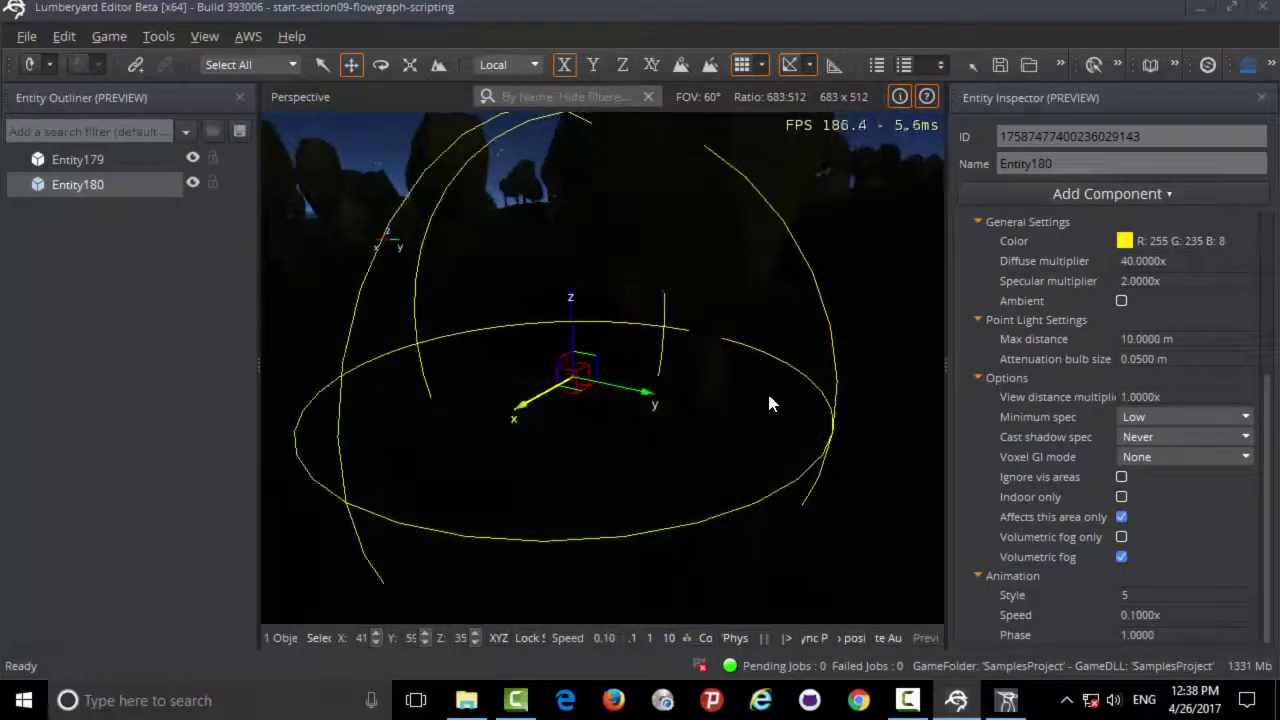
Rename Entity180 to light01 in the Entity Outliner
right_click(100, 183)
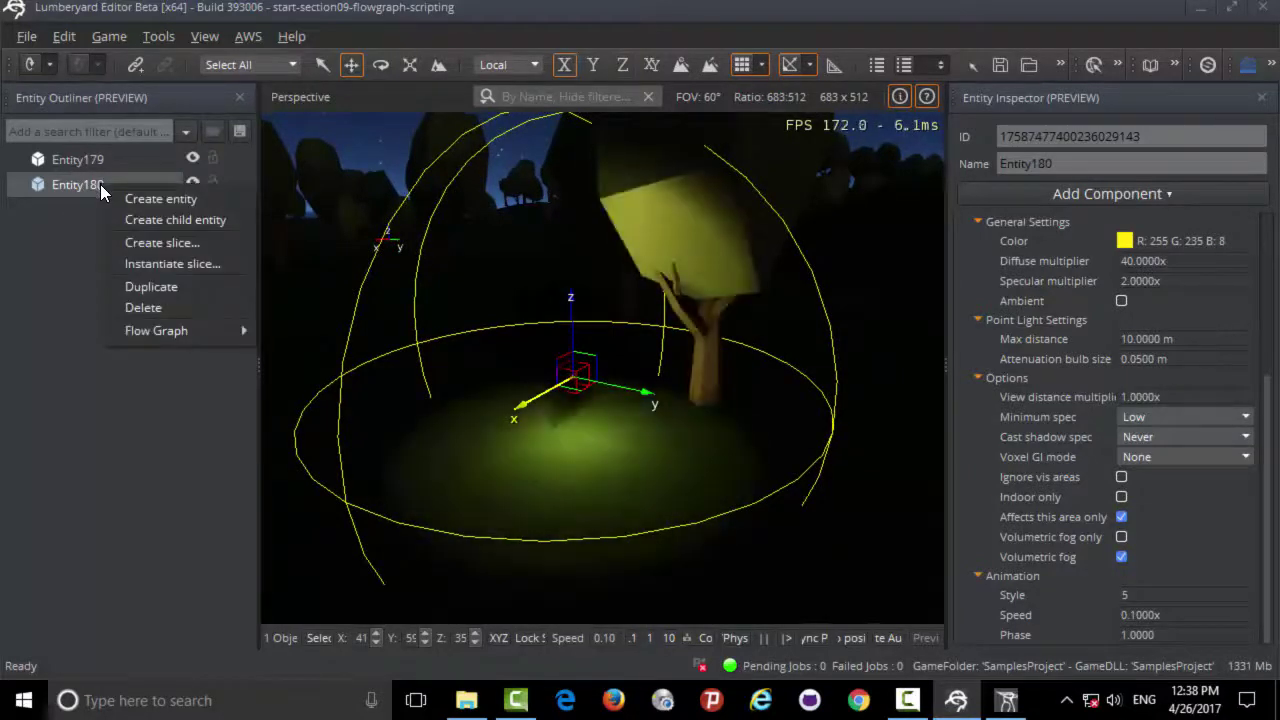
mouse_move(153, 324)
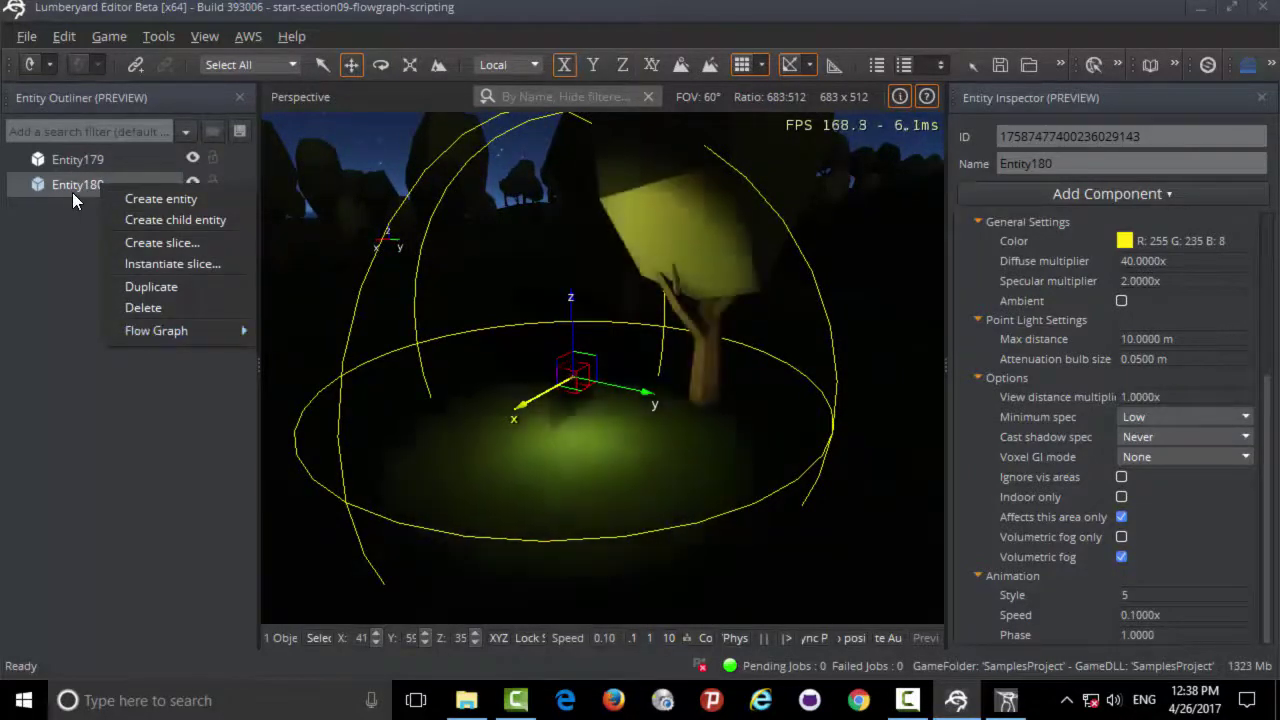
click(86, 183)
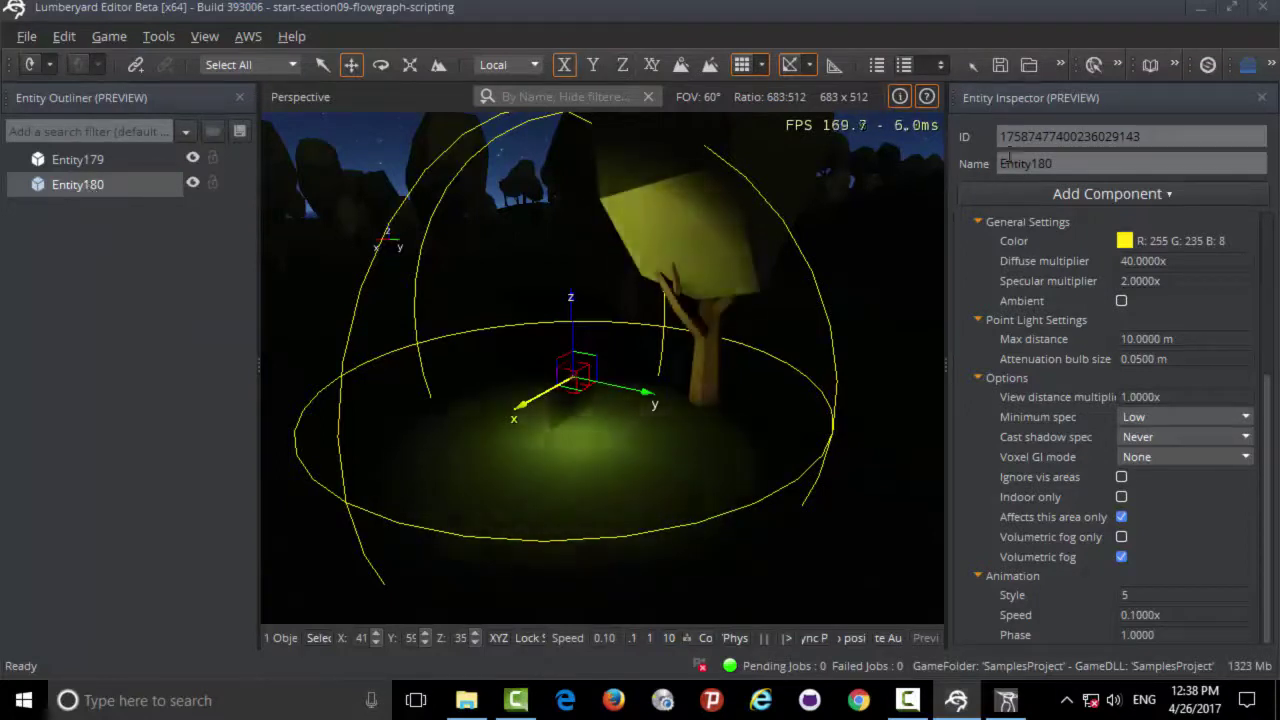
key(F2)
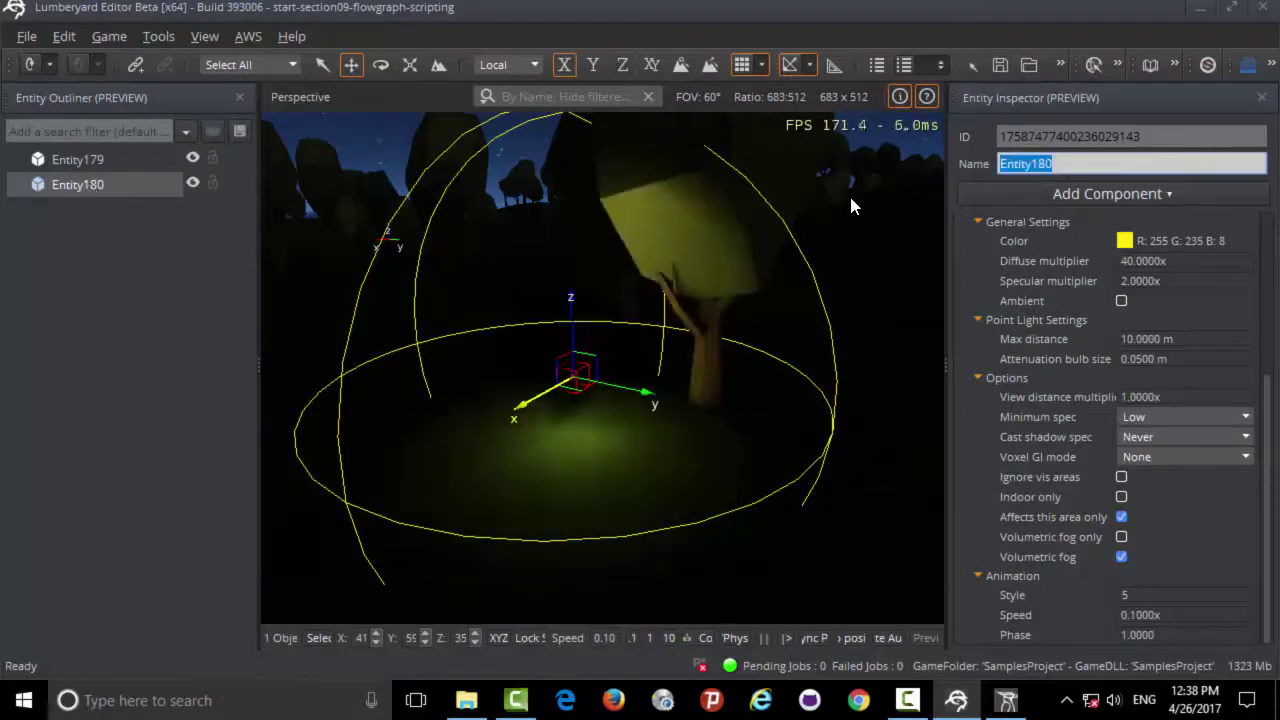
text(light0)
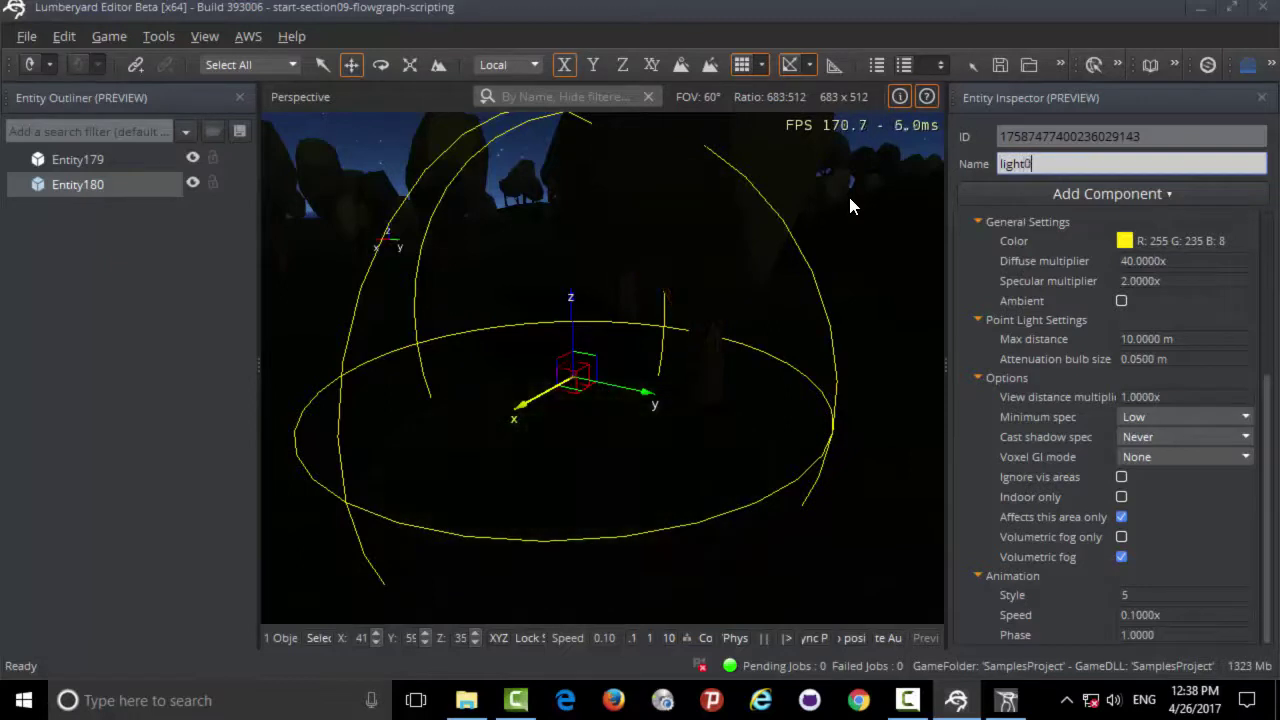
text(1)
key(Return)
Recolour light01's point light cyan (R 16, G 244, B 255)
click(1126, 242)
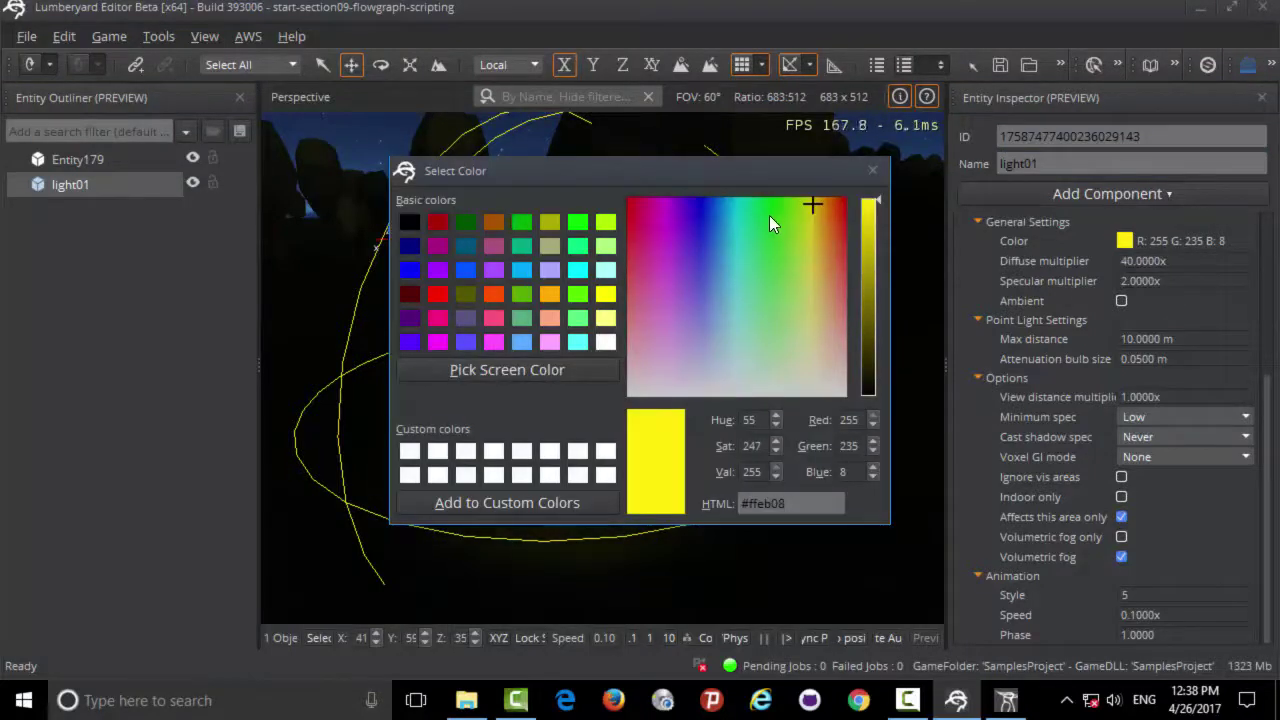
click(735, 211)
drag(839, 172, 1114, 132)
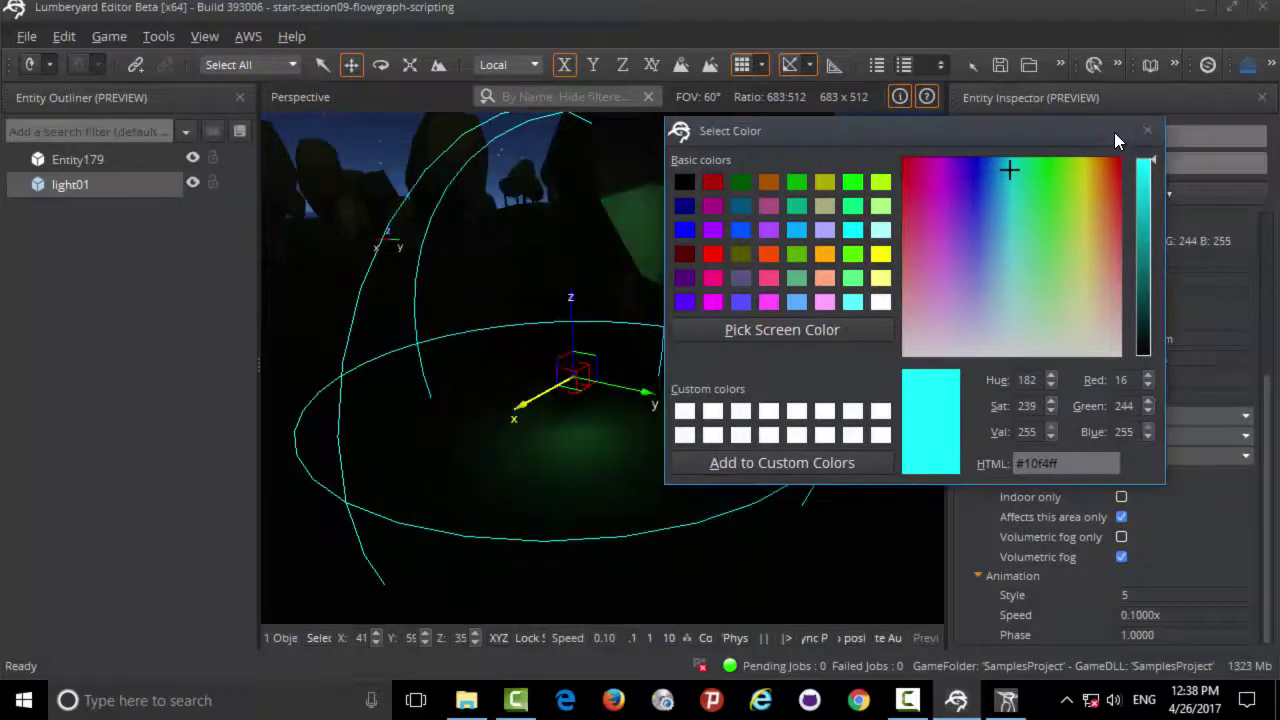
click(1146, 131)
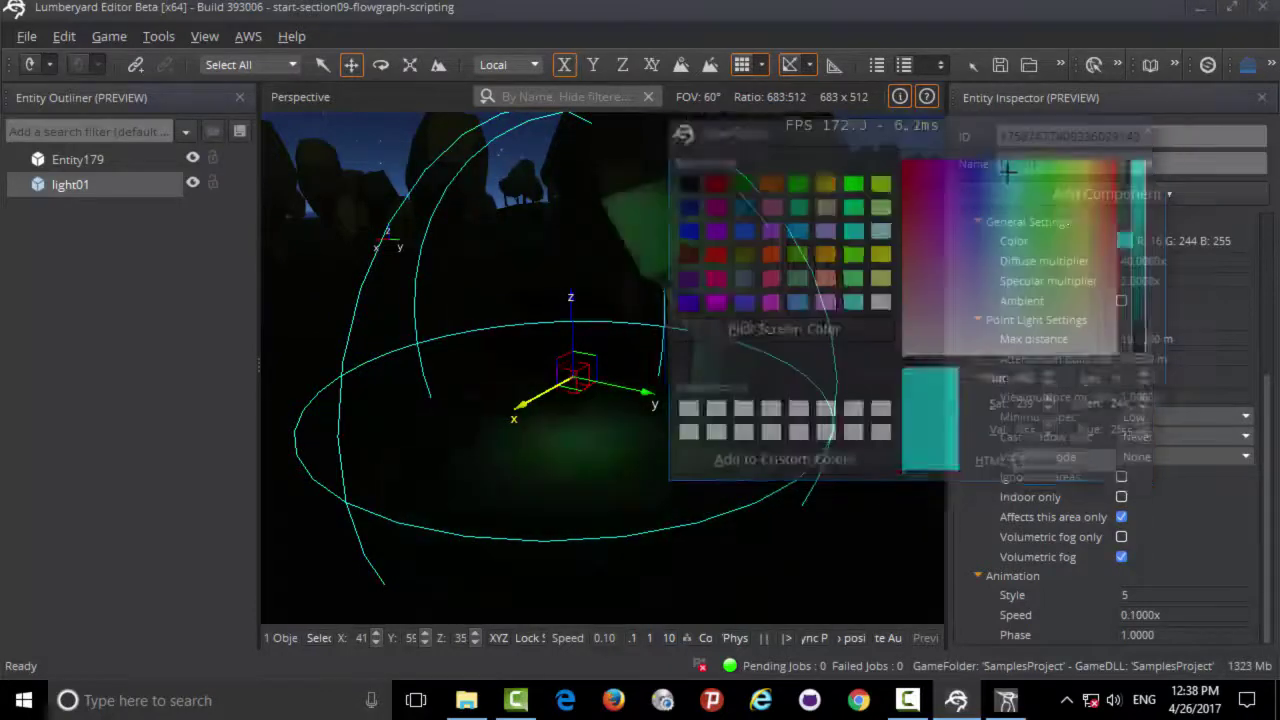
mouse_move(1266, 391)
mouse_down()
mouse_move(1278, 232)
mouse_move(1262, 420)
mouse_up()
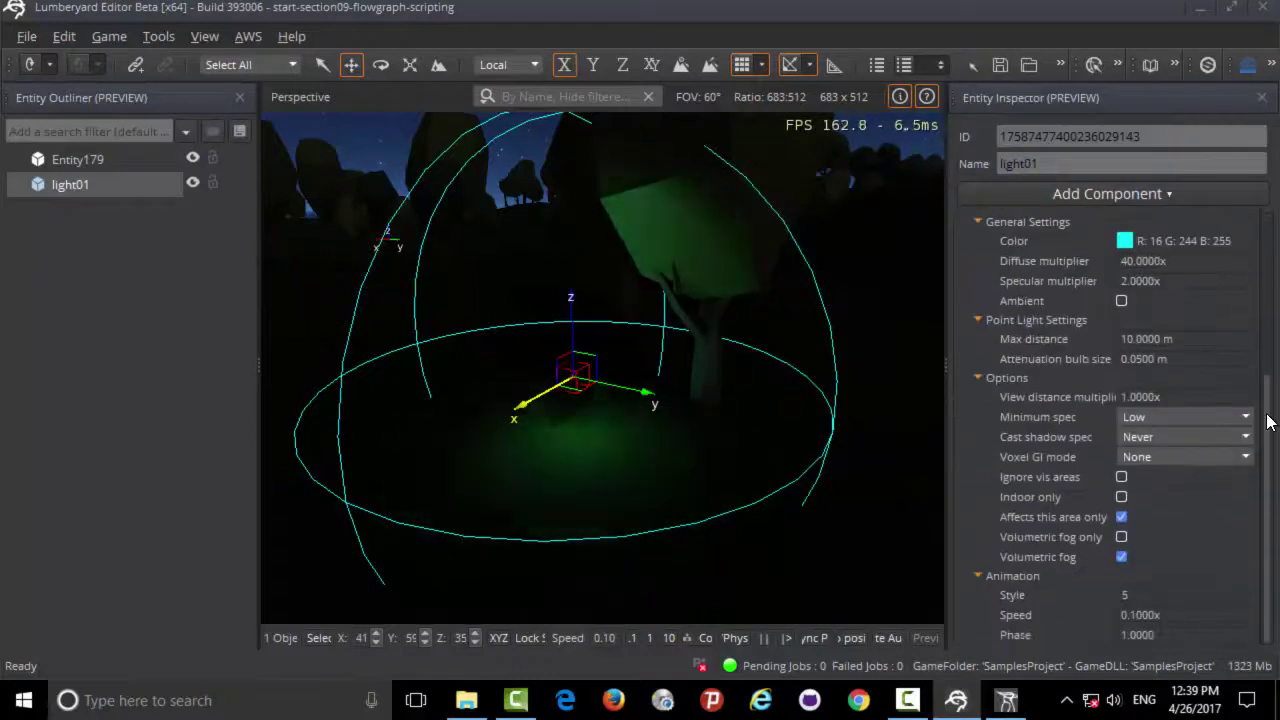
Show light01's Add Component list and scroll through its component categories
click(1068, 194)
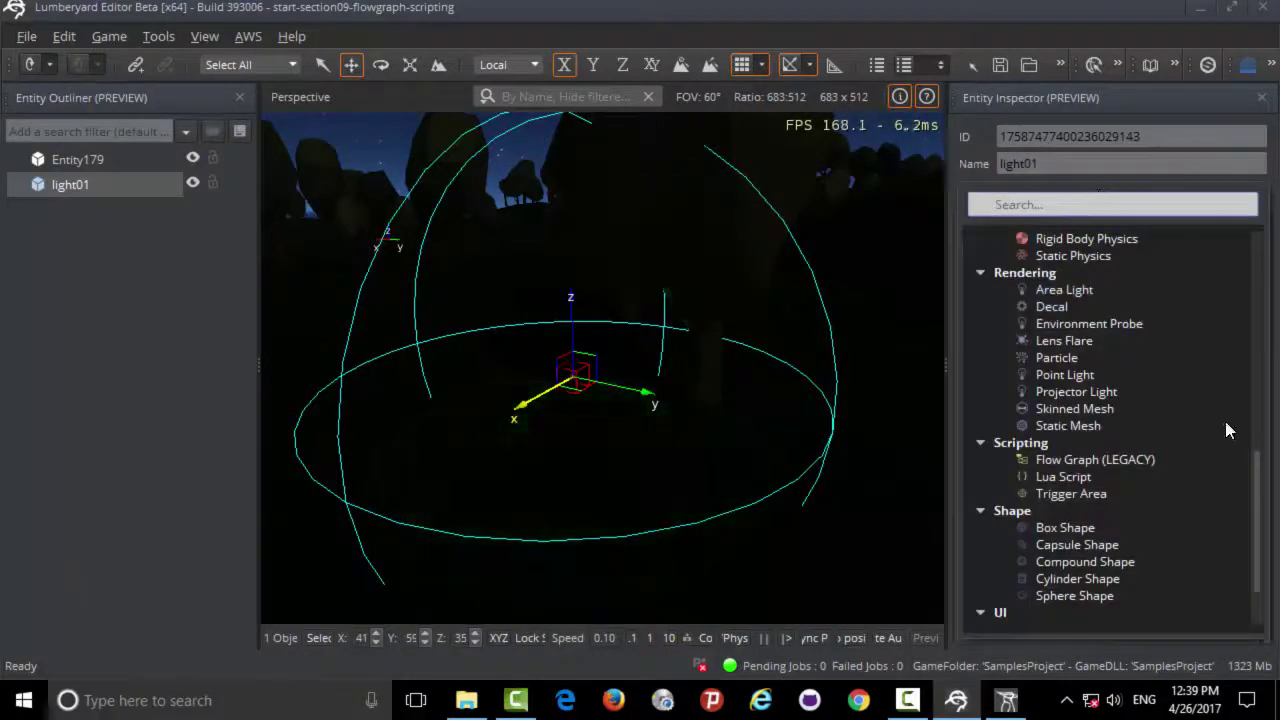
drag(1256, 560, 1258, 235)
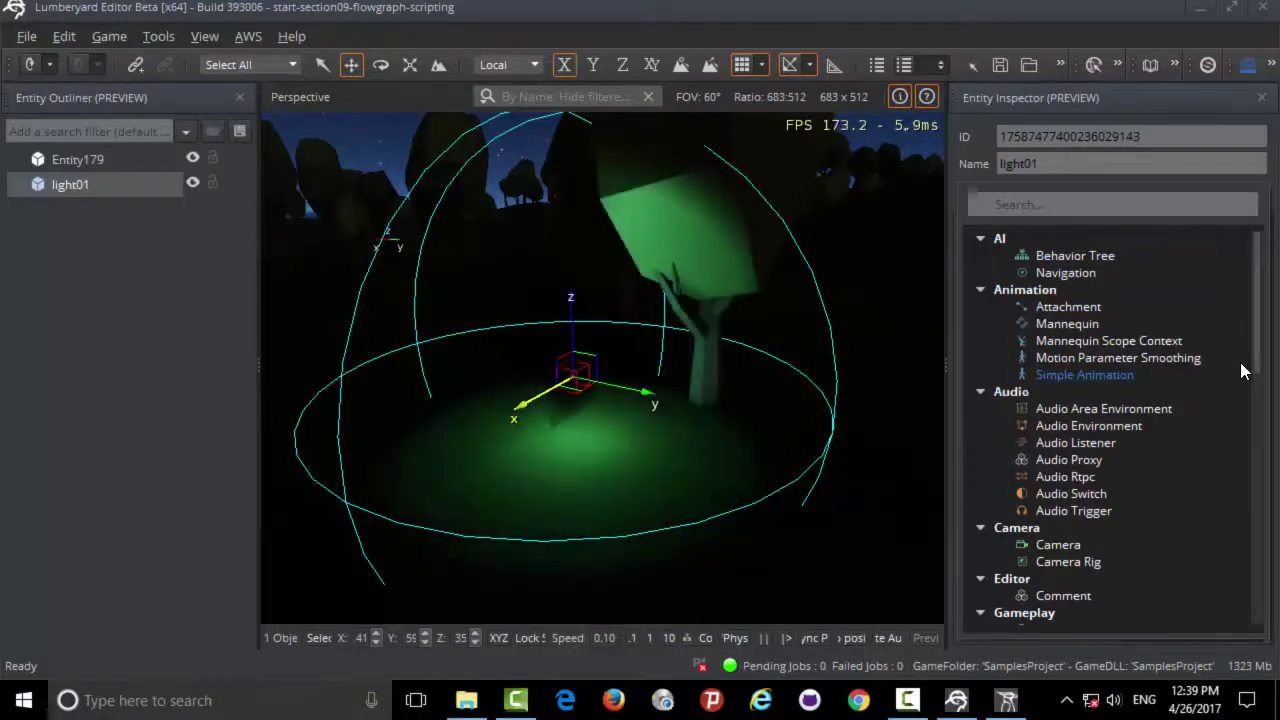
drag(1258, 357, 1249, 409)
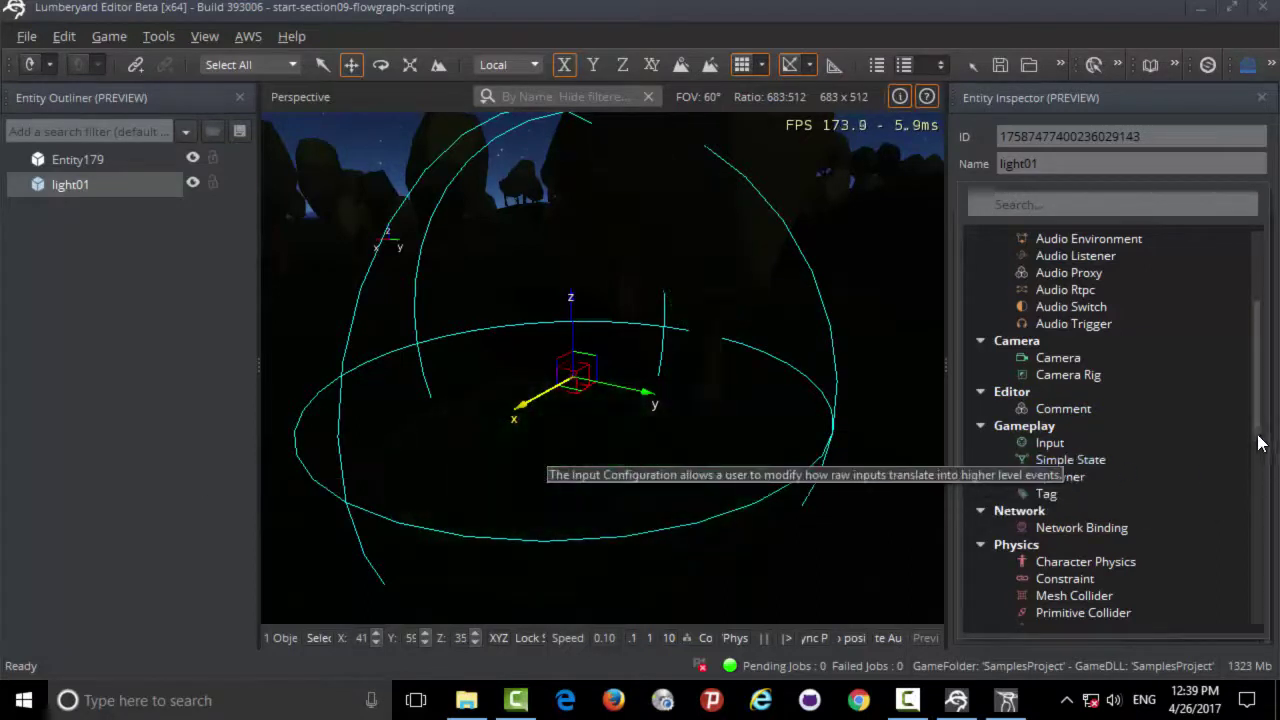
scroll(1257, 412, down, 3)
mouse_move(1040, 358)
mouse_down()
mouse_move(1027, 358)
mouse_move(1062, 391)
mouse_up()
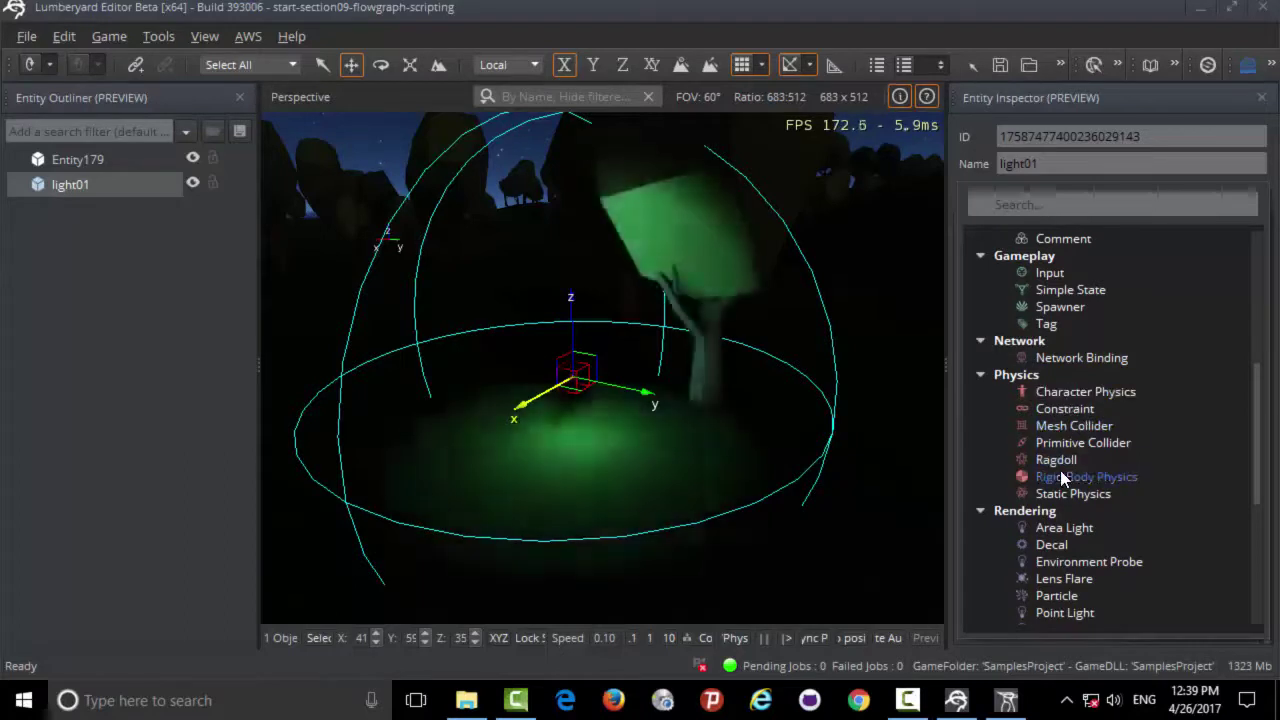
scroll(1250, 460, down, 1)
scroll(1250, 460, down, 4)
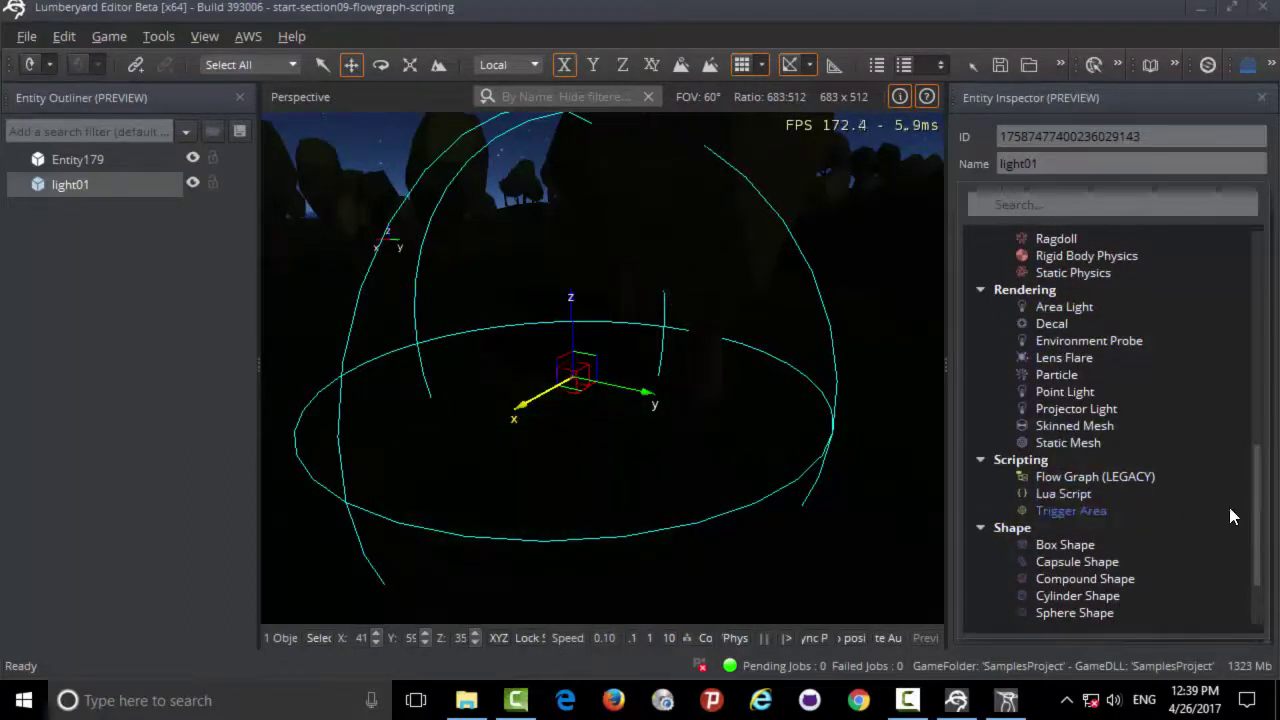
scroll(1229, 507, down, 3)
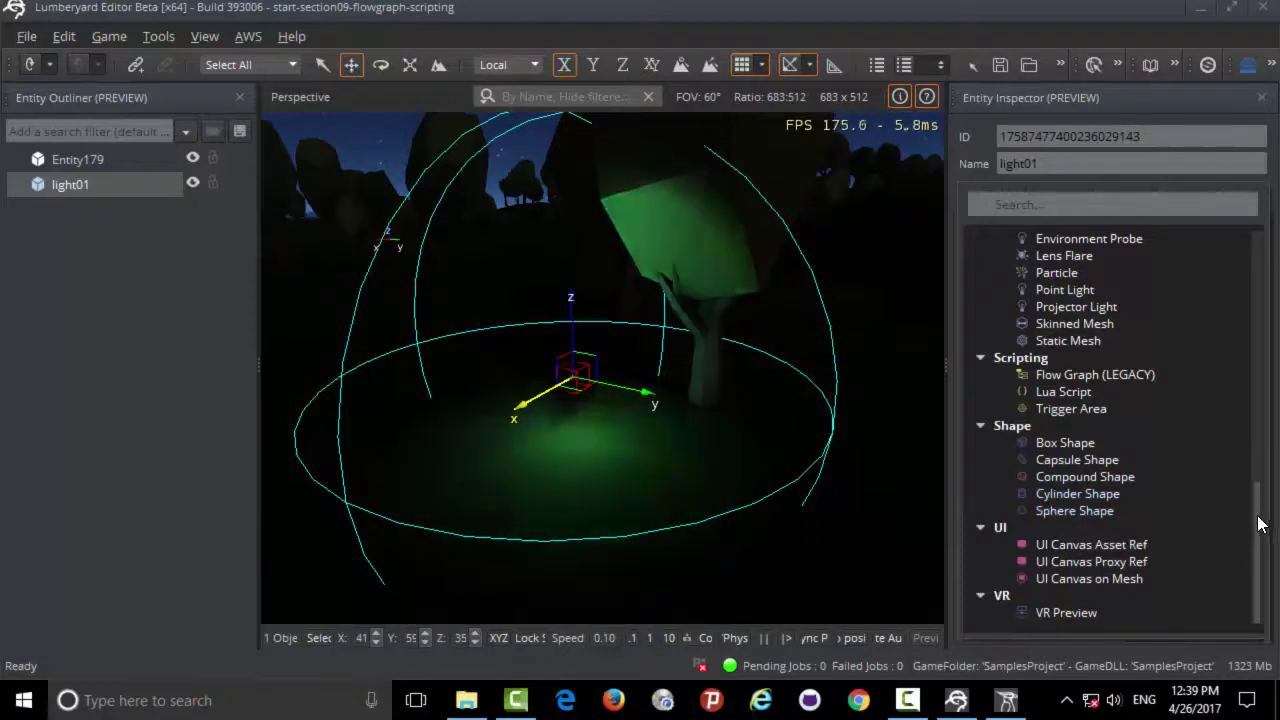
drag(1257, 514, 1257, 257)
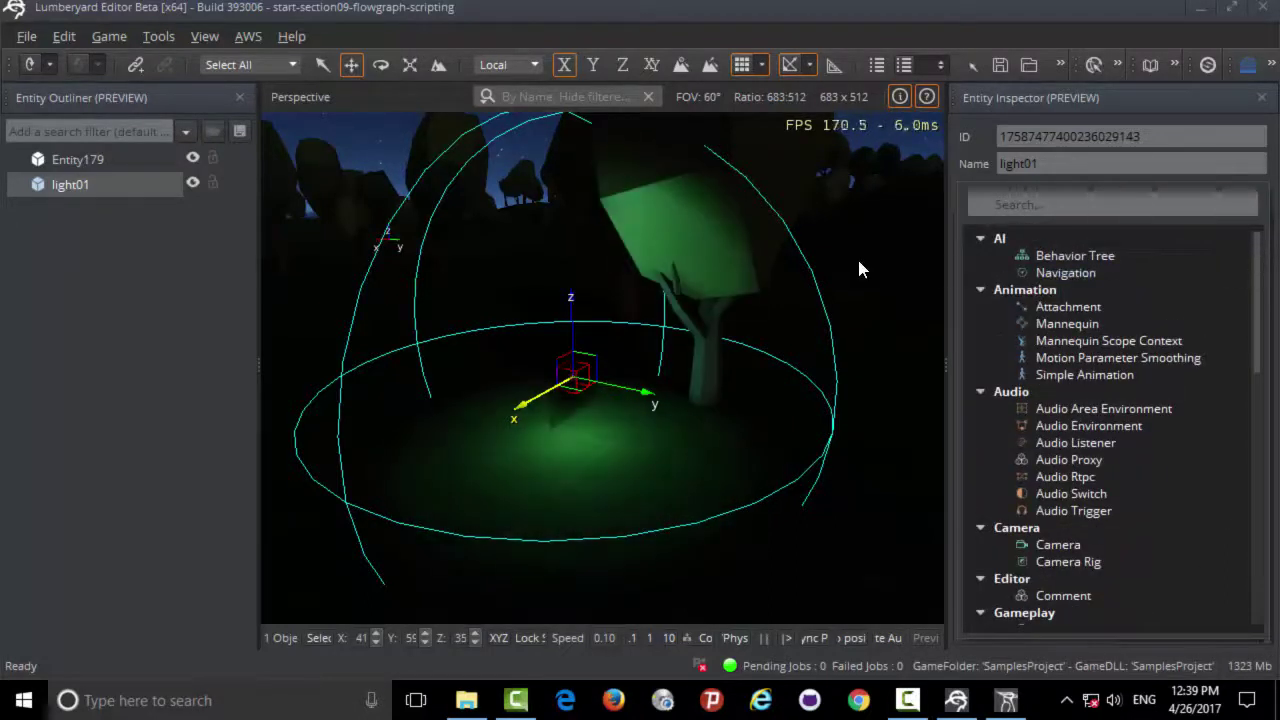